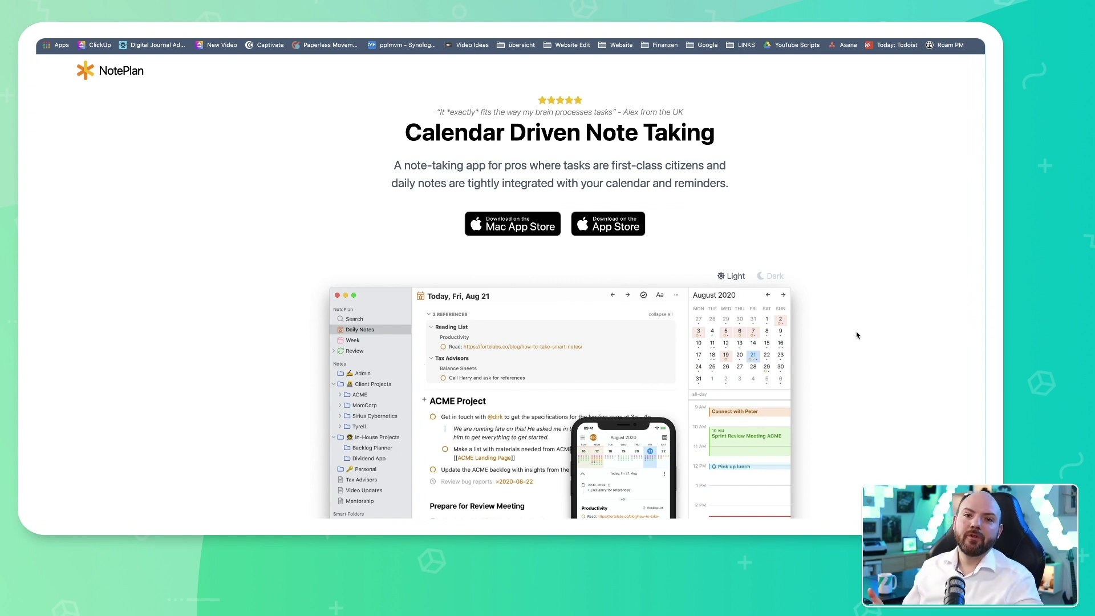
# Step: Scroll down the NotePlan homepage to the features grid listing Command Bar, Markdown and Time Blocking
pyautogui.scroll(-10, 850, 325)
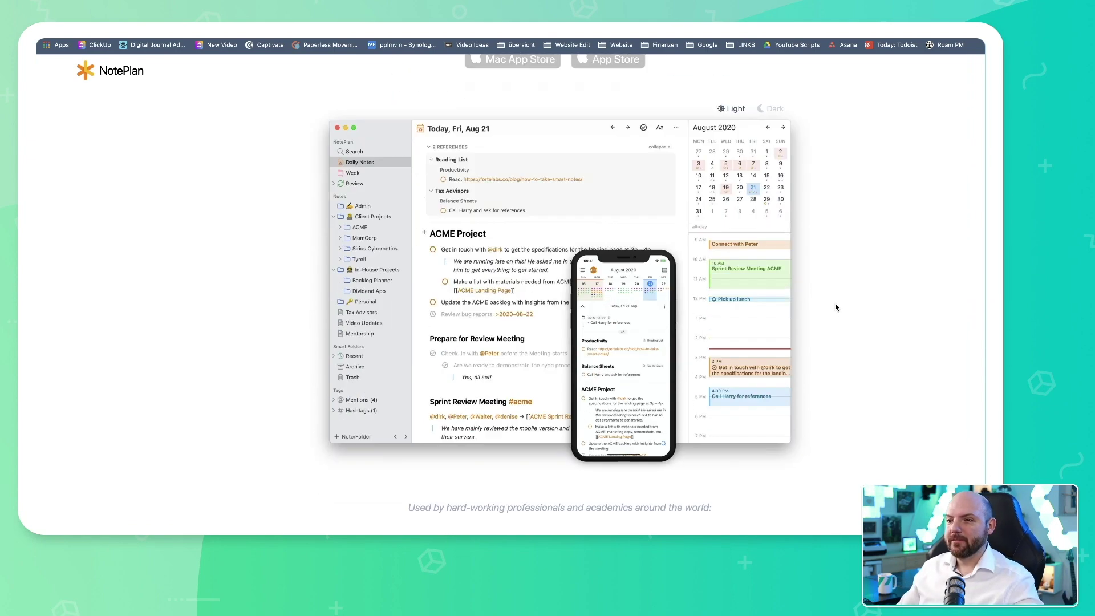
pyautogui.scroll(-15, 976, 376)
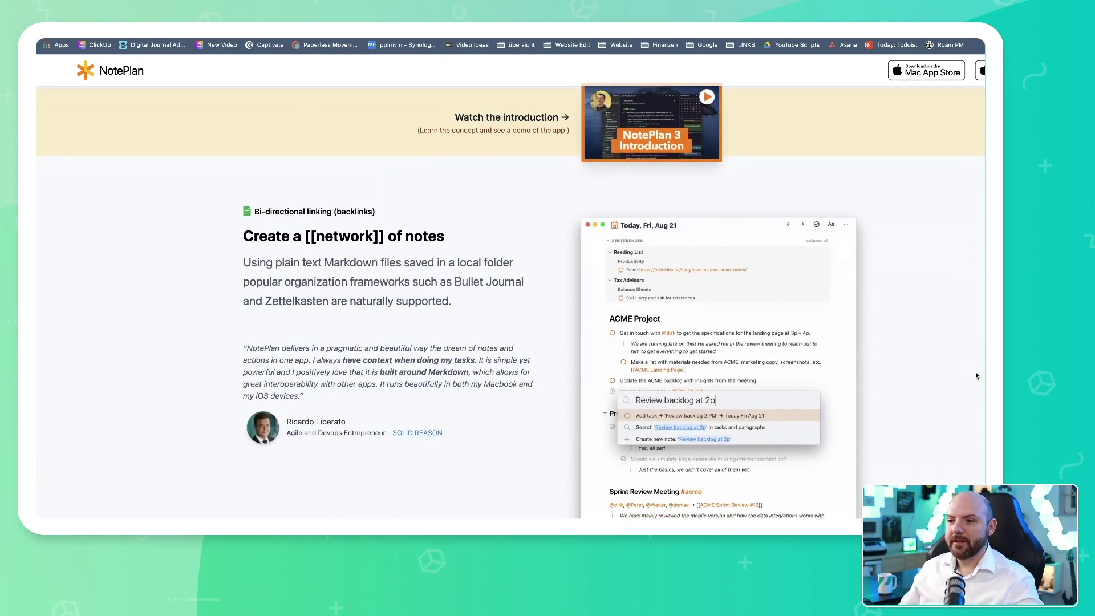
pyautogui.scroll(-8, 976, 376)
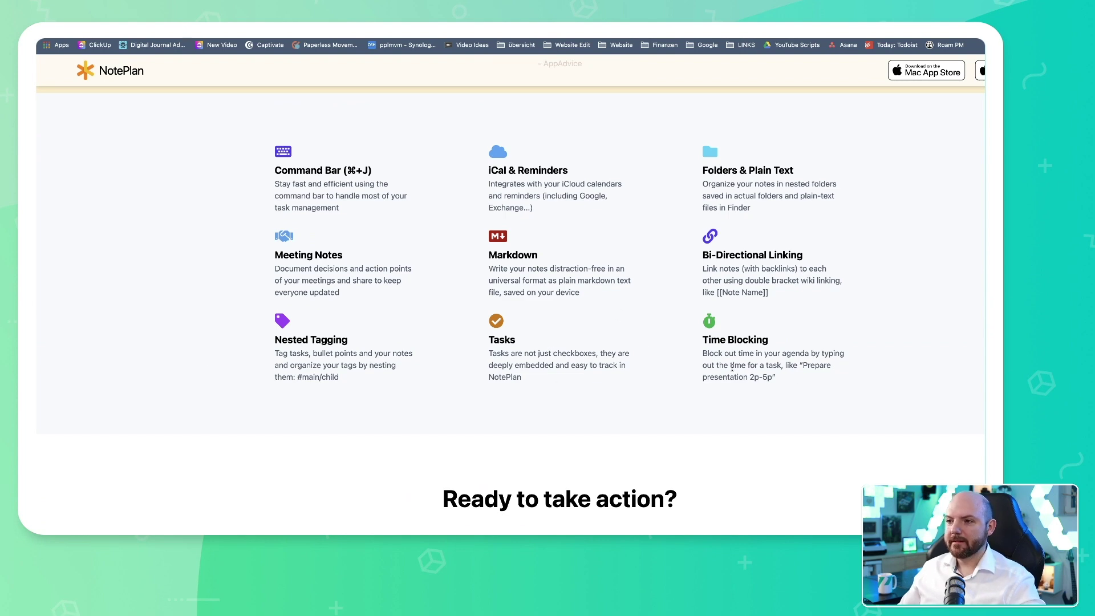
# Step: Get NotePlan 3 from its Mac App Store page and launch it to the welcome screen
pyautogui.scroll(2, 786, 415)
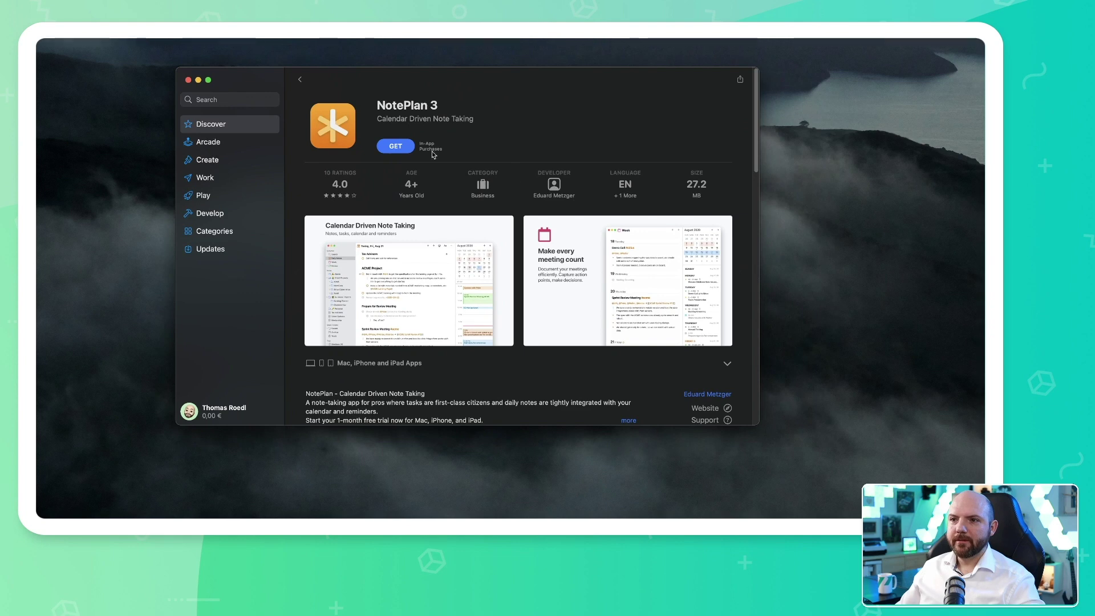
pyautogui.scroll(-3, 439, 305)
pyautogui.scroll(2, 426, 295)
pyautogui.scroll(-3, 400, 257)
pyautogui.scroll(5, 360, 192)
pyautogui.click(395, 146)
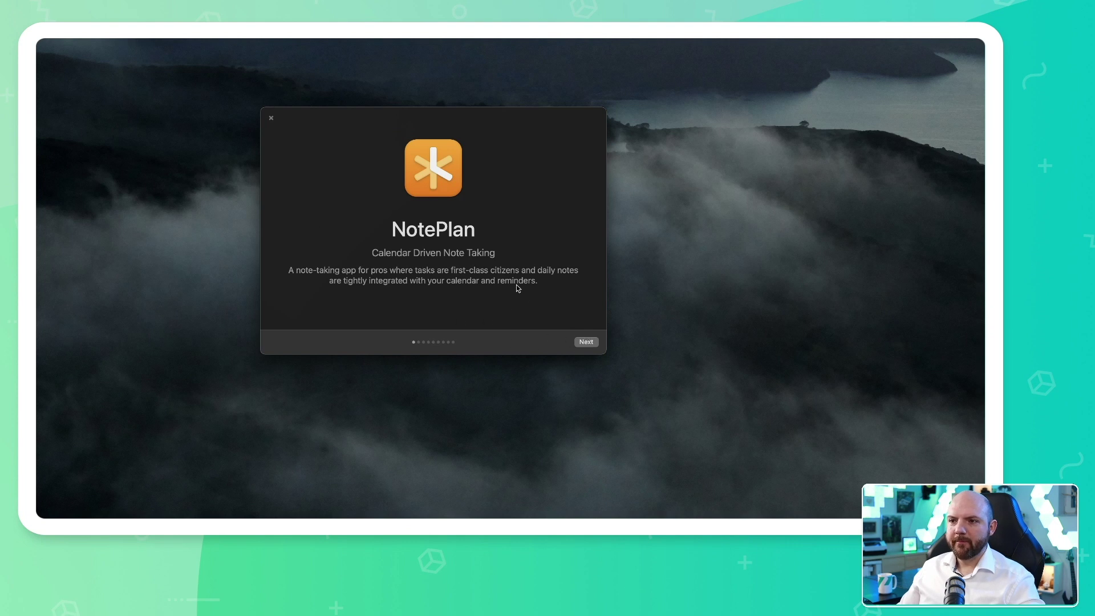
# Step: Step through the welcome tour pages and skip the stay-updated step
pyautogui.click(589, 342)
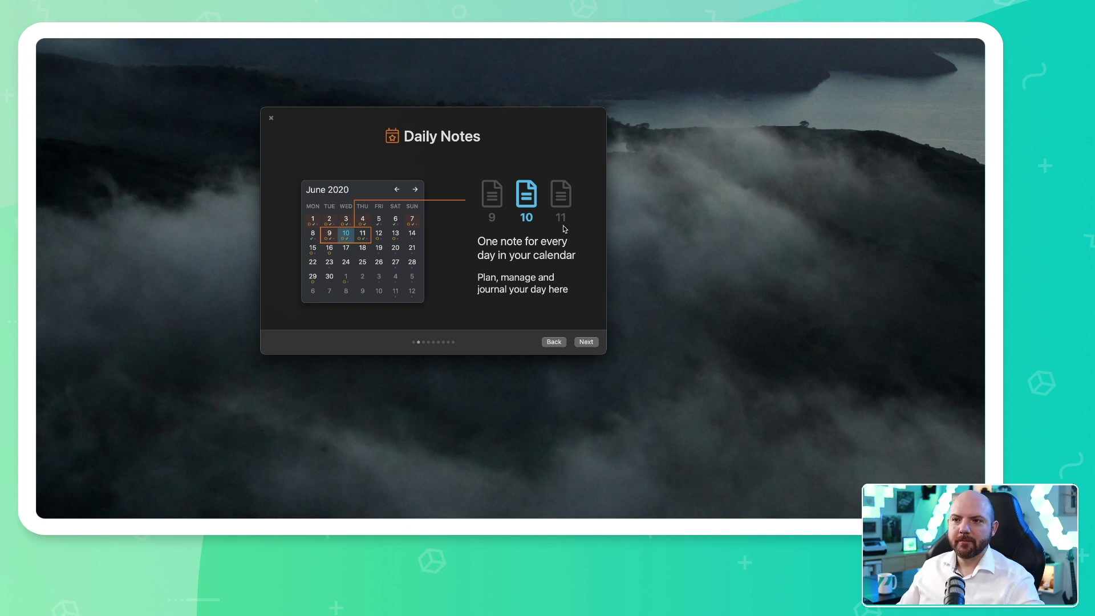
pyautogui.click(586, 342)
pyautogui.click(586, 343)
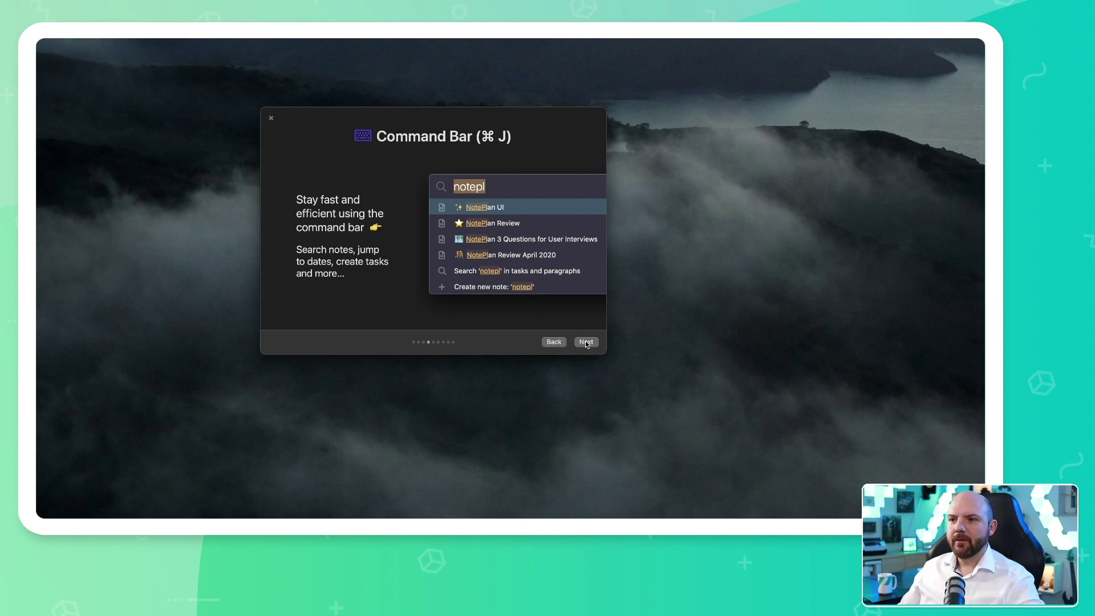
pyautogui.click(586, 343)
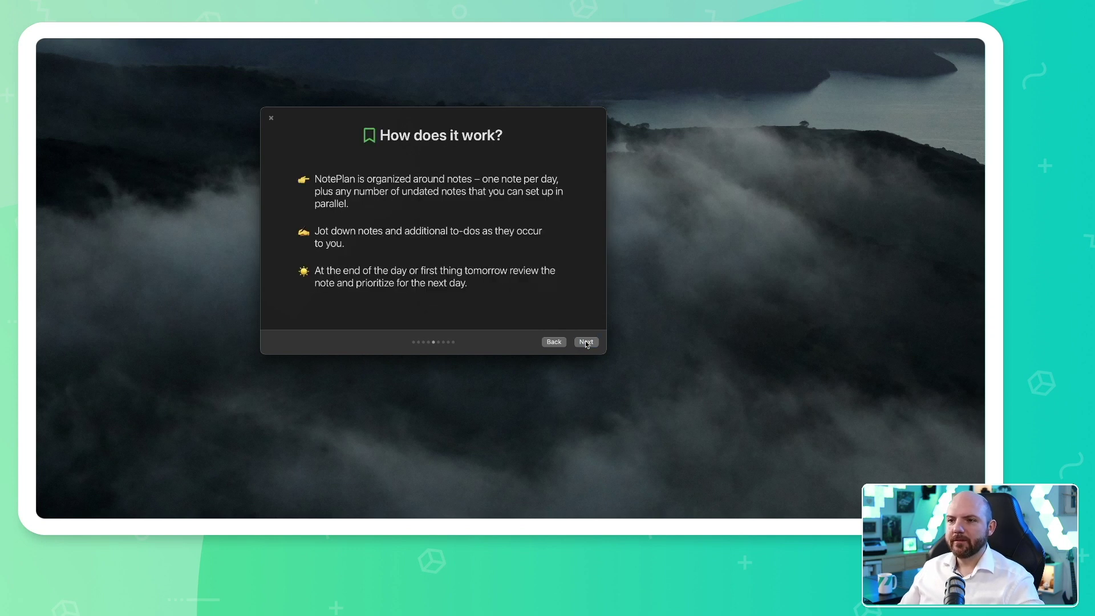
pyautogui.click(585, 341)
pyautogui.click(548, 341)
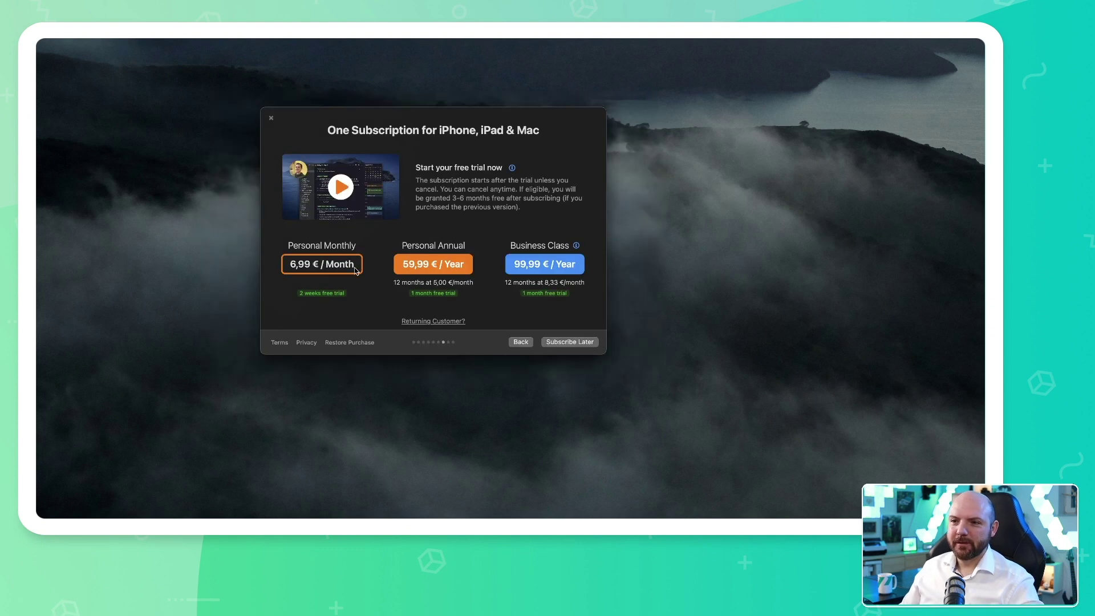
# Step: Choose the 6,99 € monthly plan and grant NotePlan calendar access
pyautogui.click(354, 270)
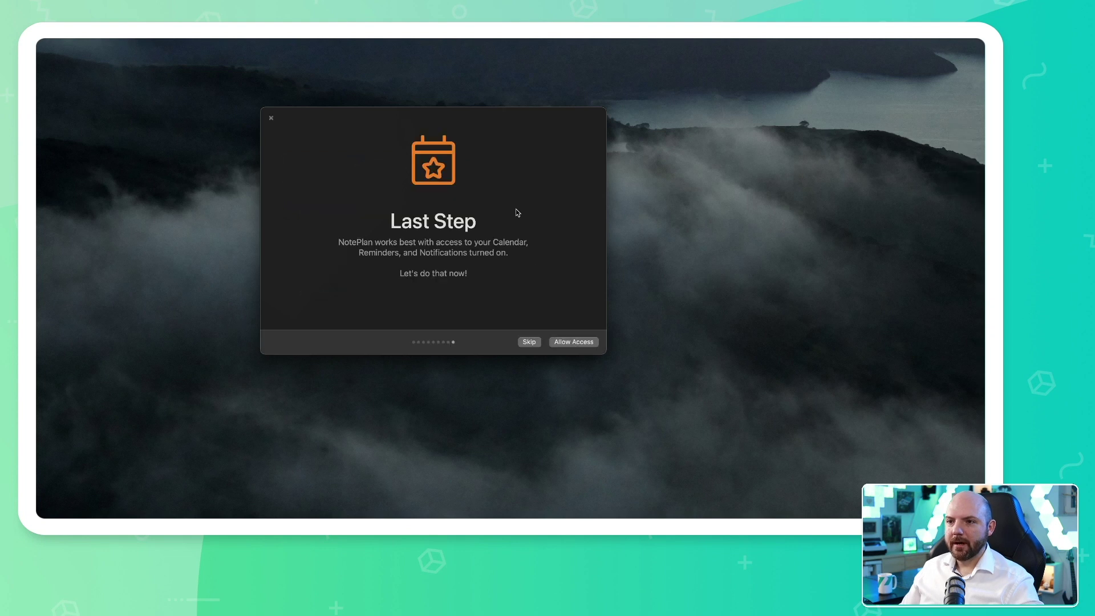
pyautogui.click(573, 341)
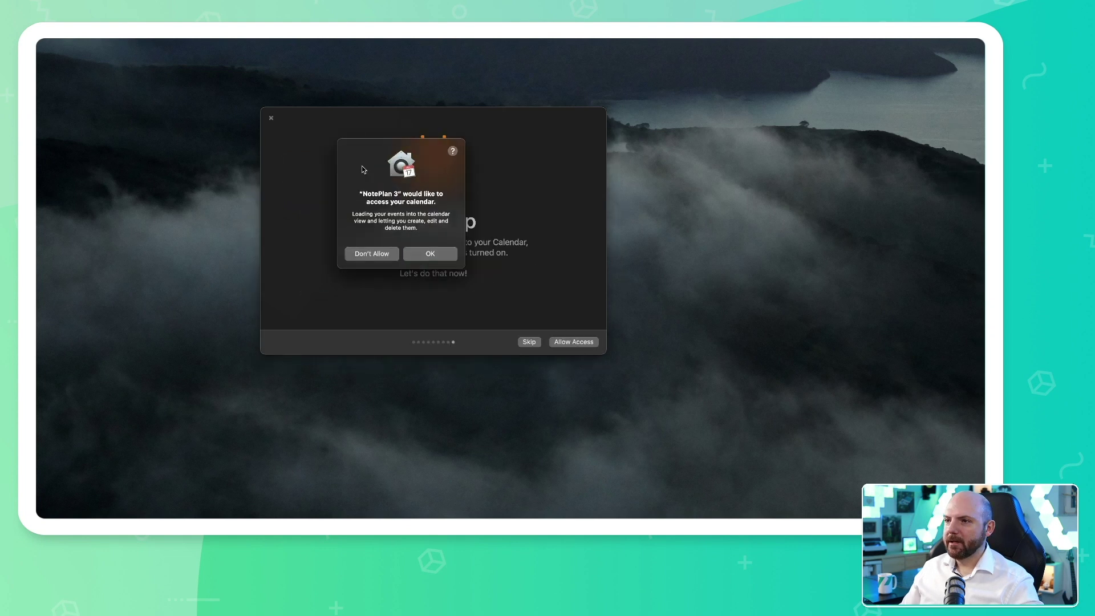
pyautogui.click(434, 256)
# Step: Allow reminders access, finish setup and dismiss the Daily Notes tip
pyautogui.press('Return')
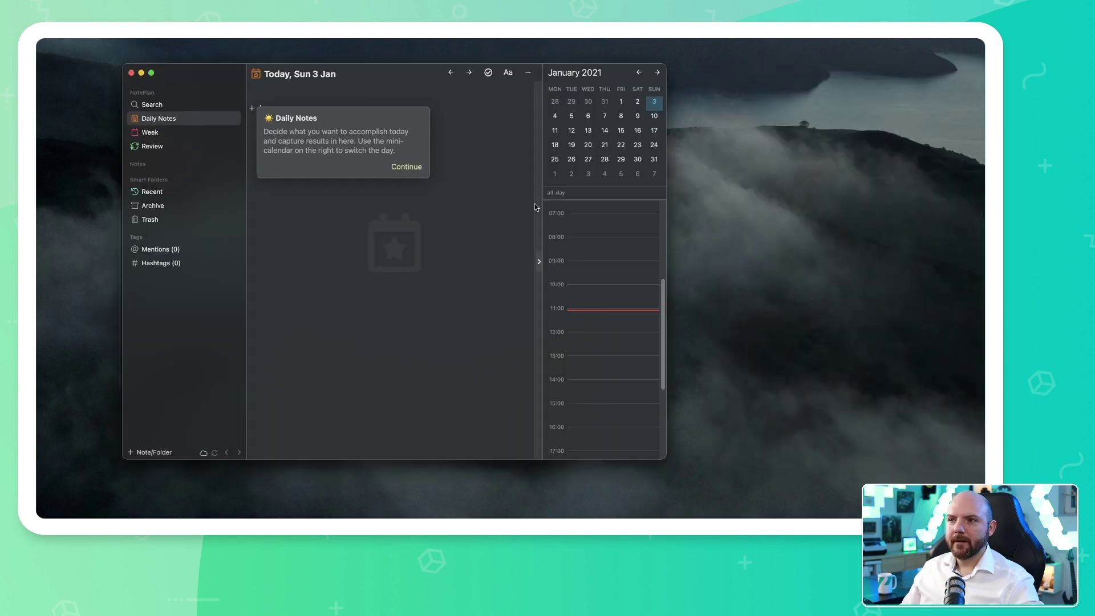
pyautogui.hotkey('ctrl', 'alt', 'Return')
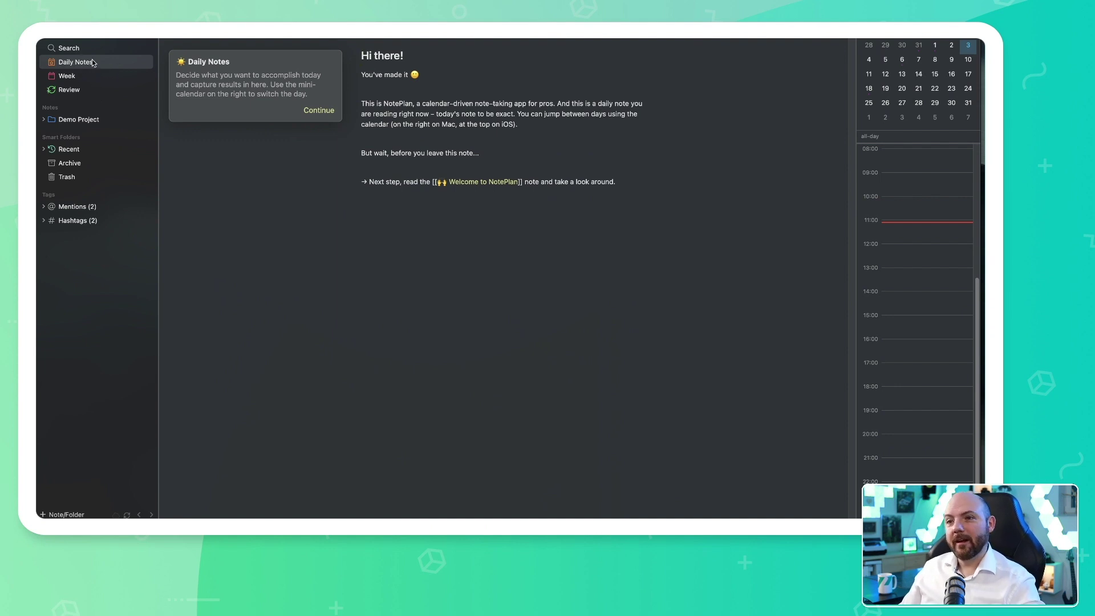
pyautogui.click(208, 94)
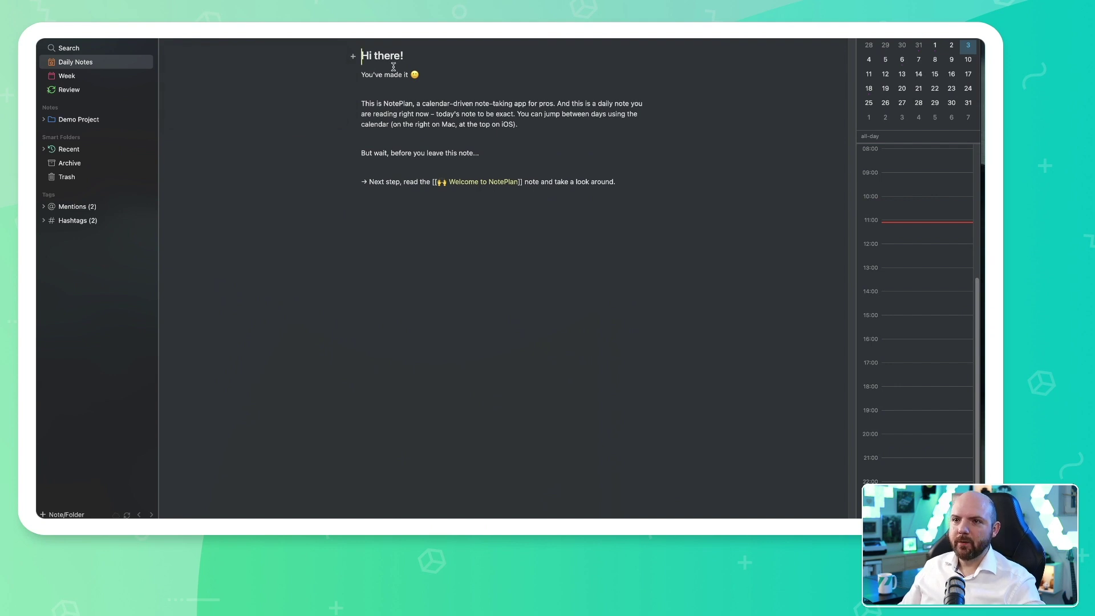
# Step: Open Demo Project's Welcome to NotePlan note, then return to today's Hi there! daily note
pyautogui.click(44, 119)
pyautogui.click(108, 134)
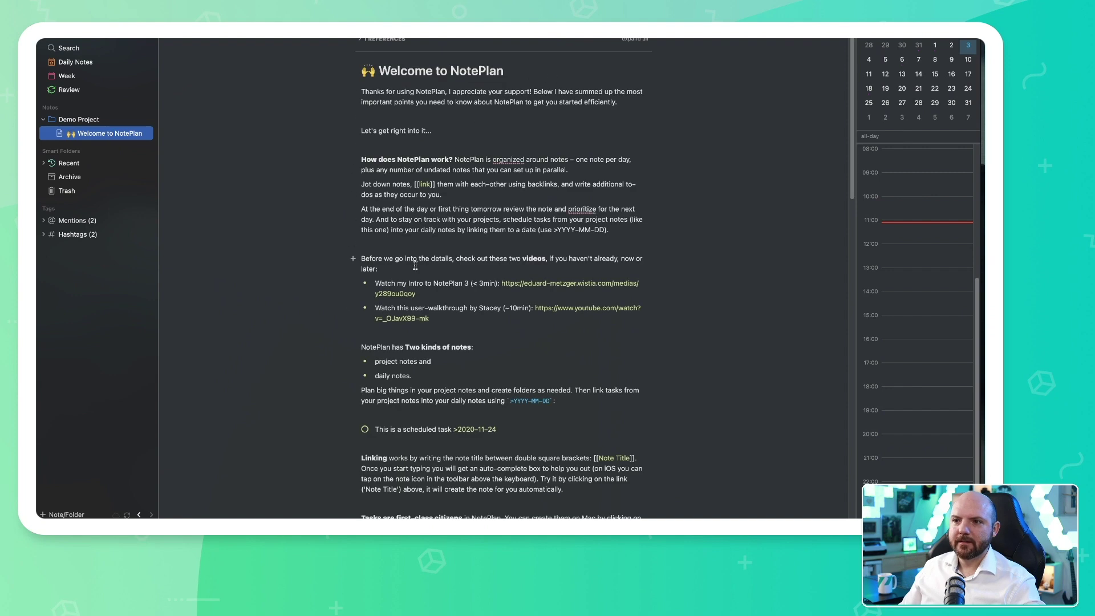
pyautogui.click(68, 66)
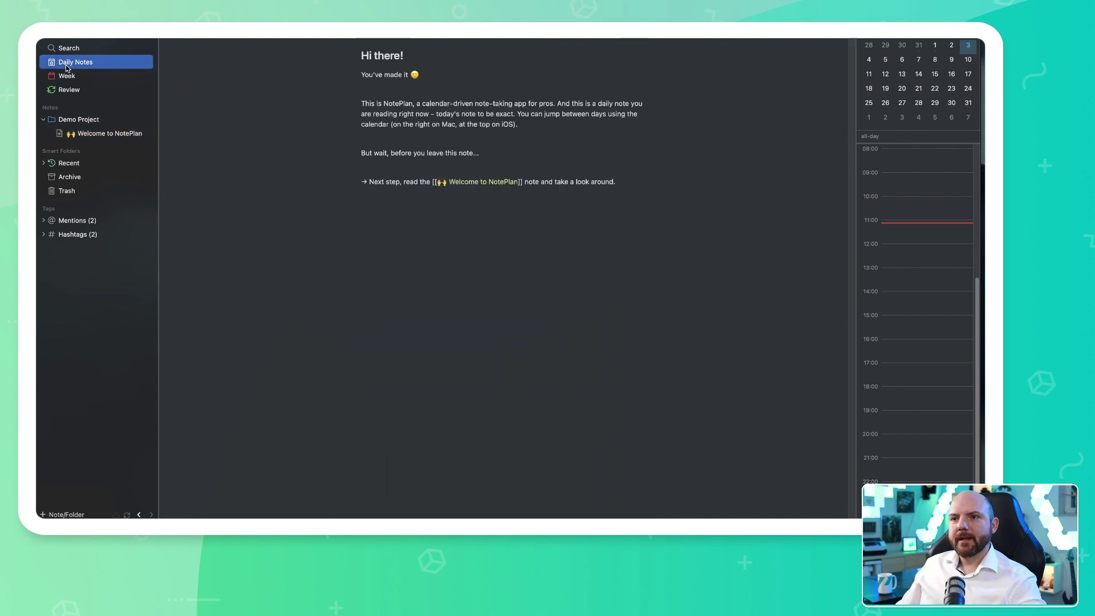
pyautogui.click(380, 56)
pyautogui.click(407, 185)
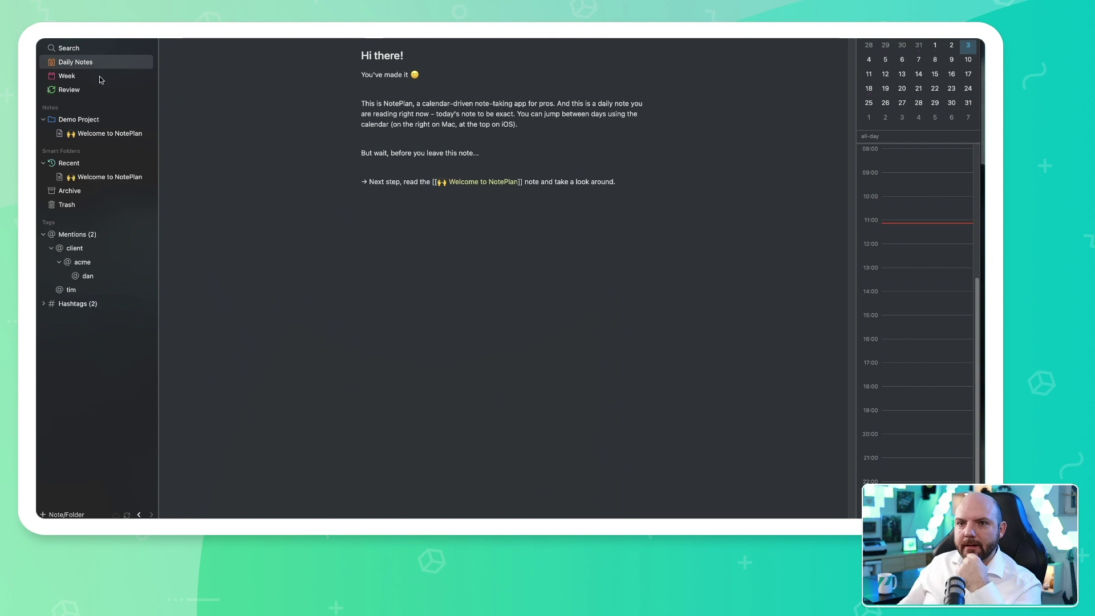
# Step: Add the task 'This is a task' to 6 January's daily note and mark it complete
pyautogui.click(955, 45)
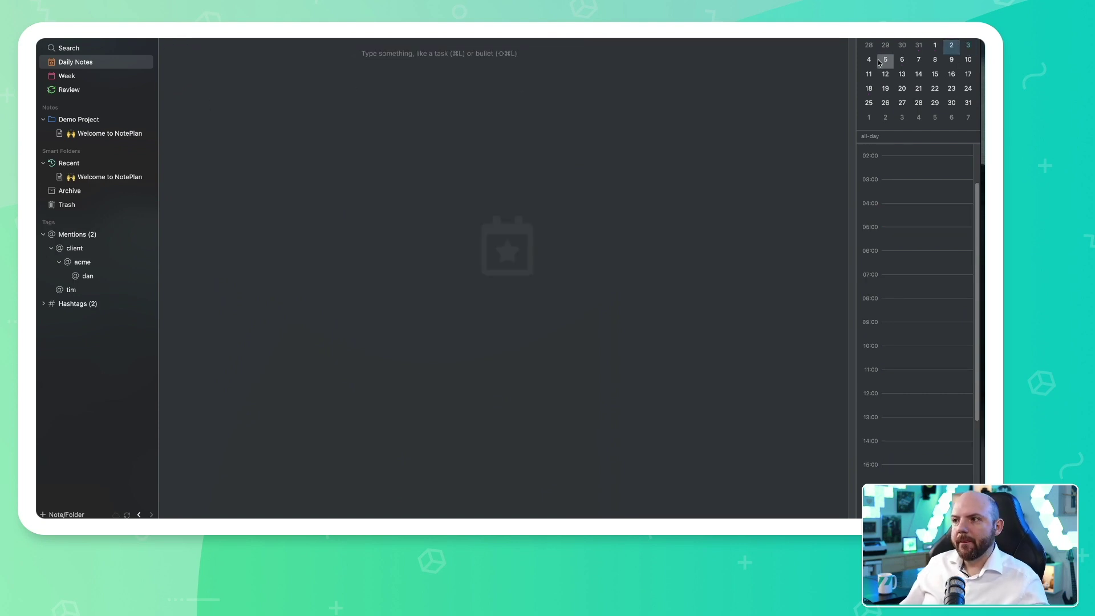
pyautogui.click(898, 60)
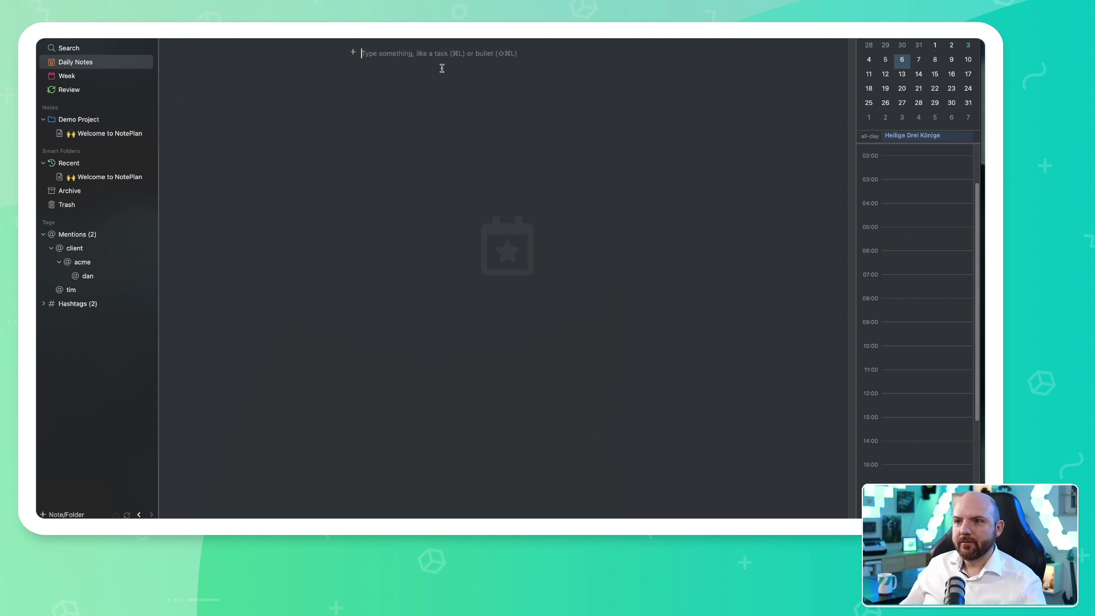
pyautogui.click(503, 63)
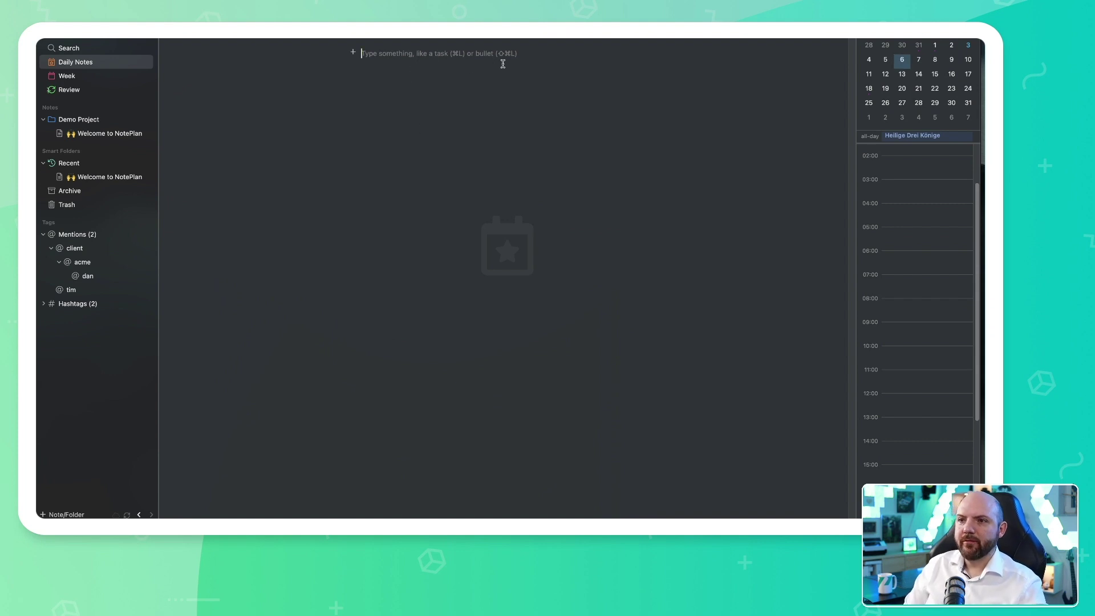
pyautogui.press('super+l')
pyautogui.write('This is a task')
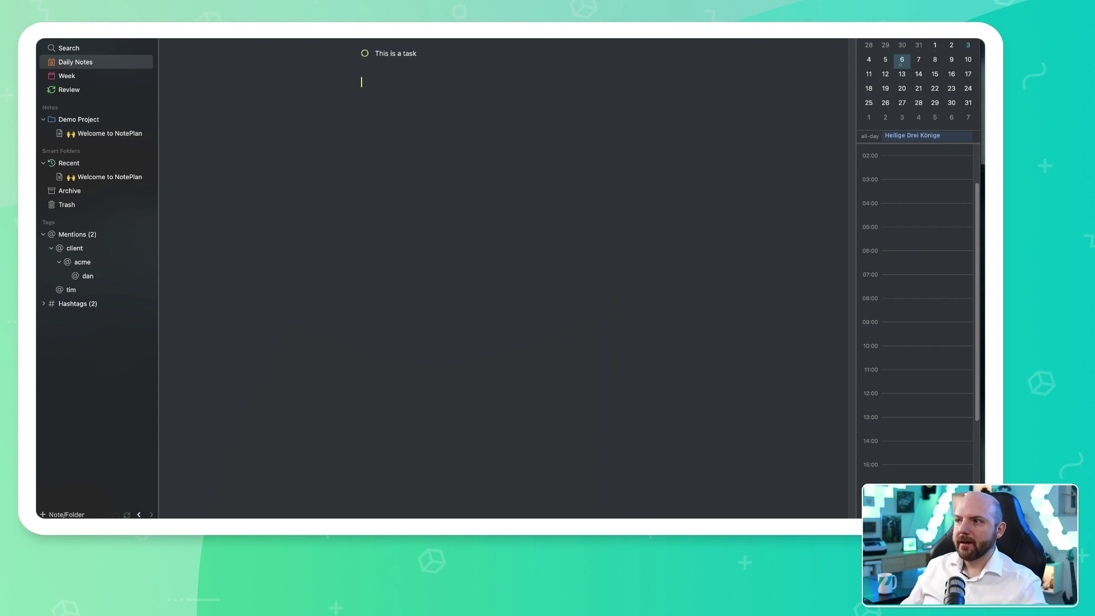
pyautogui.click(900, 74)
pyautogui.click(903, 64)
pyautogui.click(365, 55)
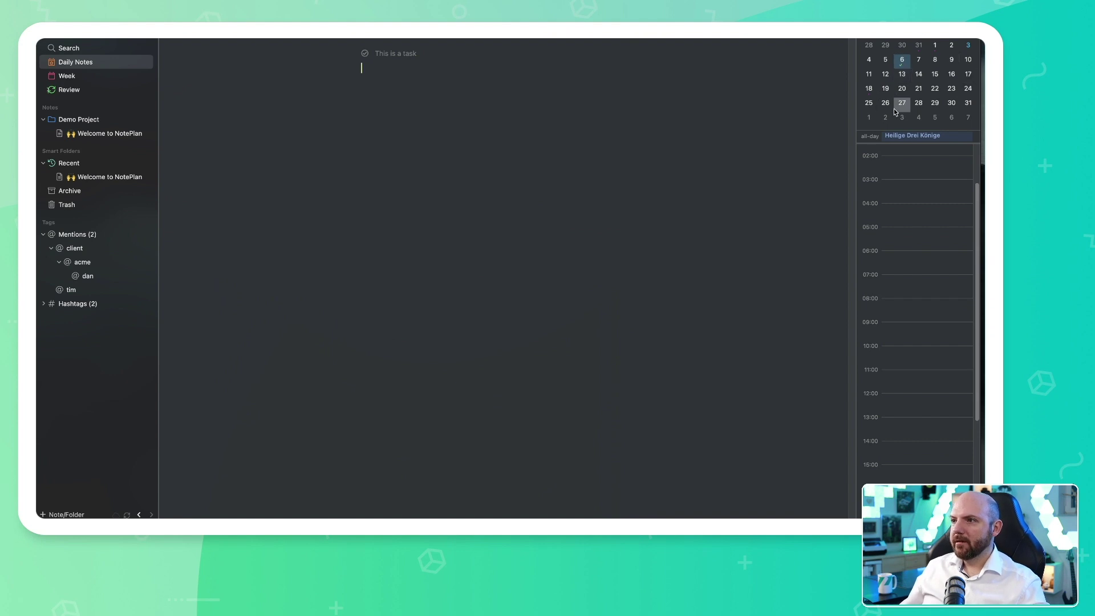
# Step: Open 27 January's daily note and bring up the first task's options without changing anything
pyautogui.click(930, 75)
pyautogui.click(902, 102)
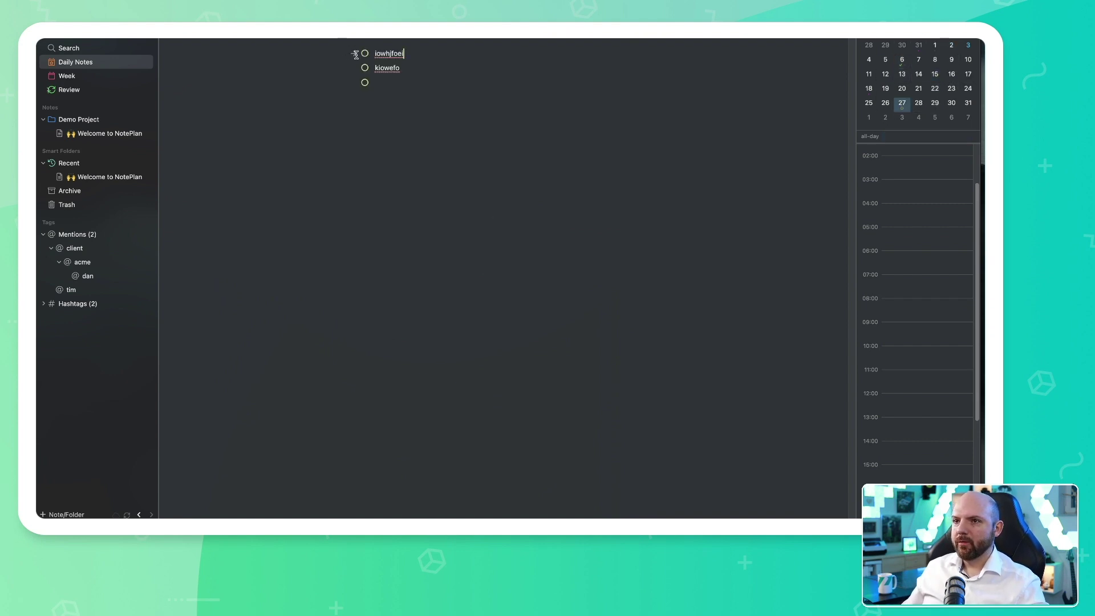
pyautogui.rightClick(354, 53)
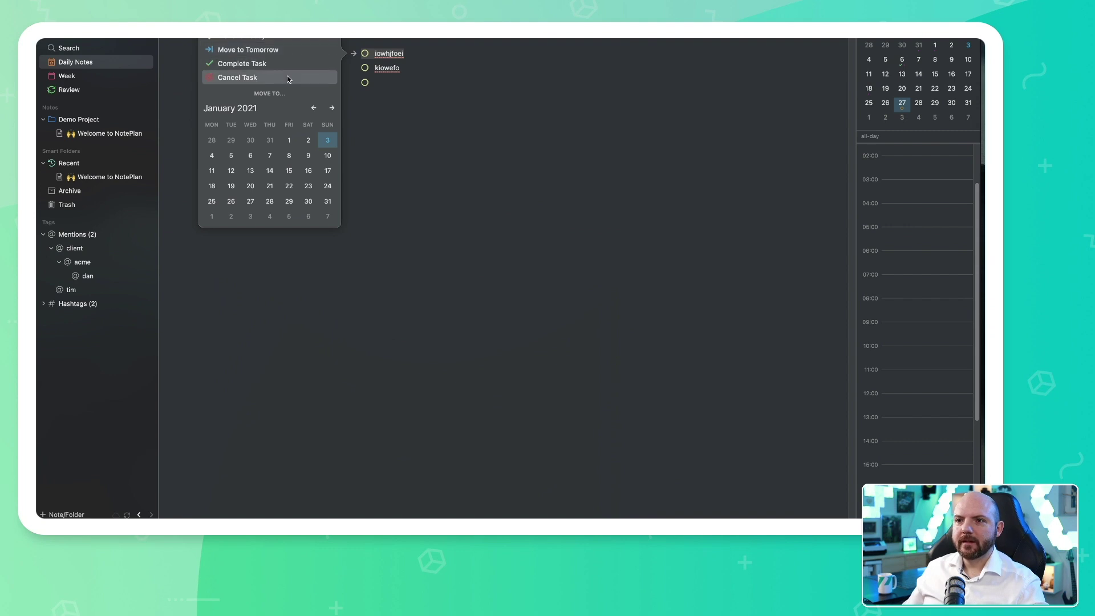
pyautogui.press('Escape')
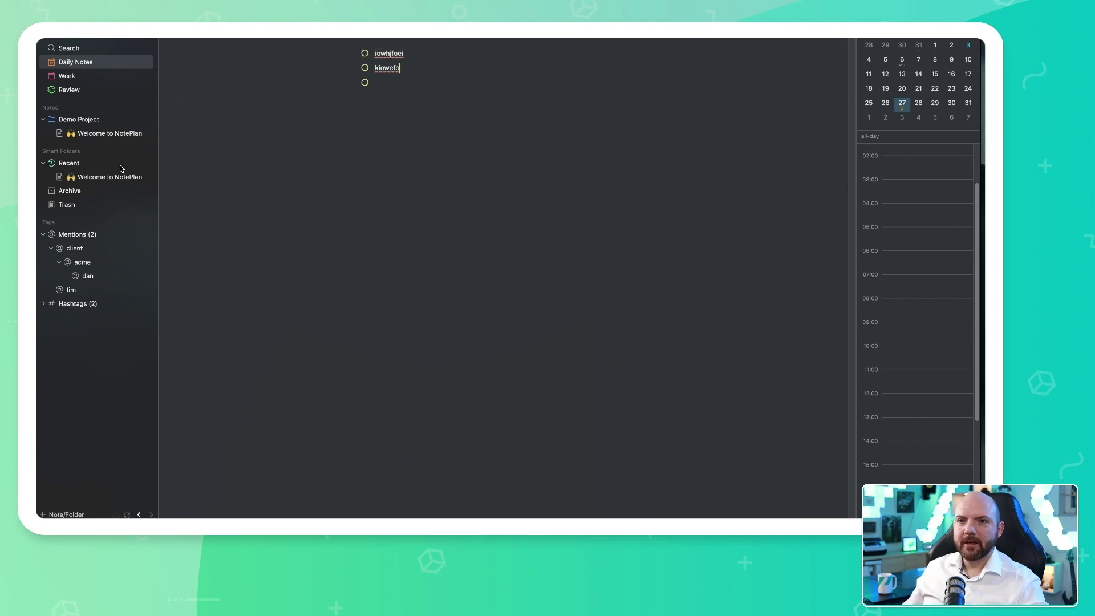
# Step: Filter the task review list to tasks from notes and open the scheduled task's note
pyautogui.click(71, 48)
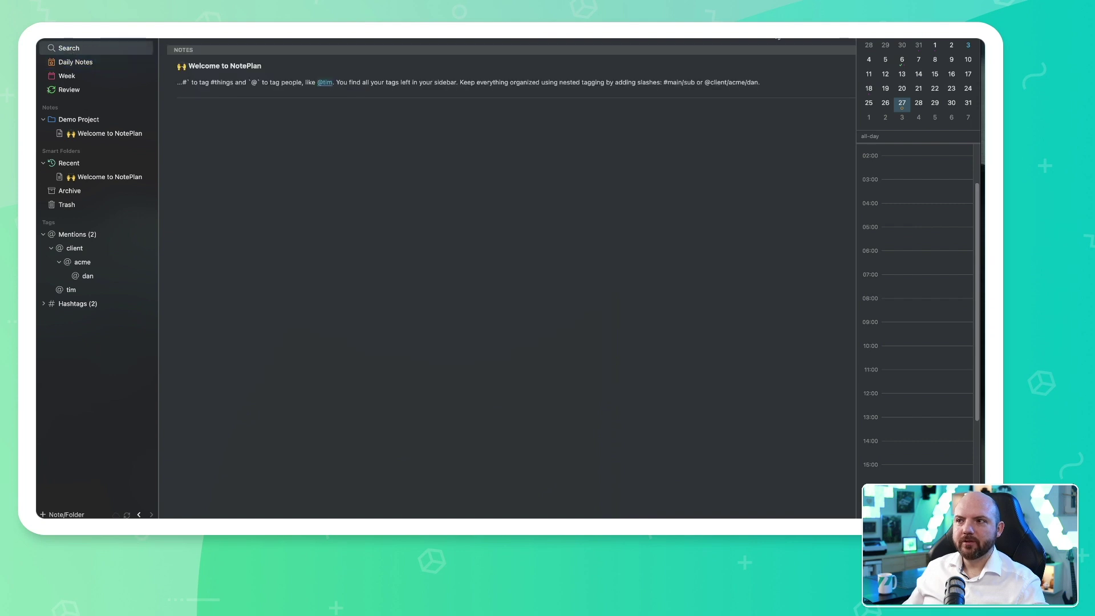
pyautogui.click(50, 91)
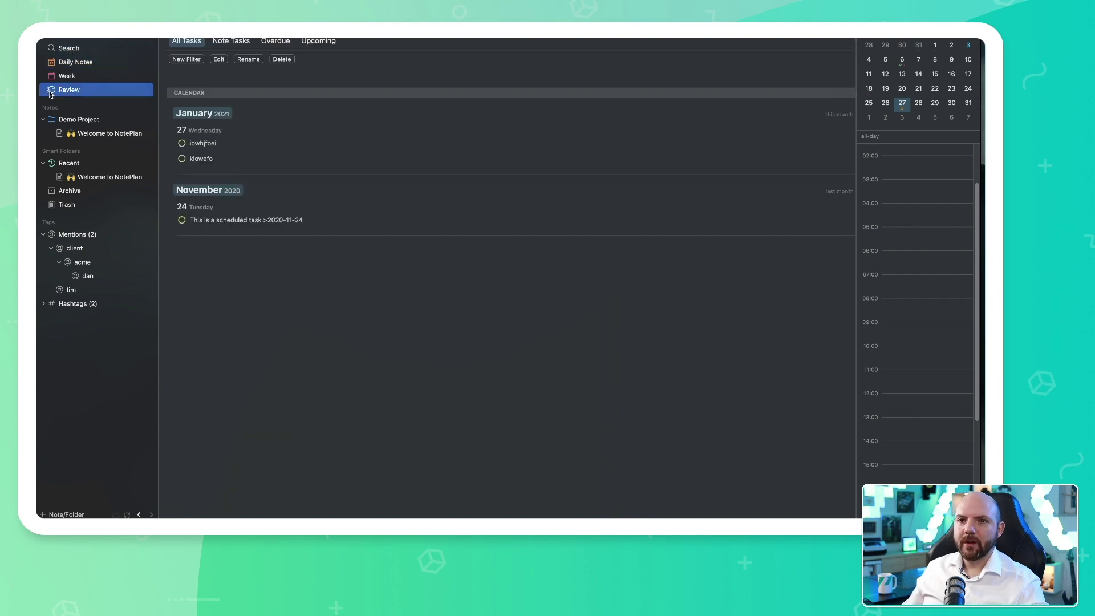
pyautogui.click(47, 90)
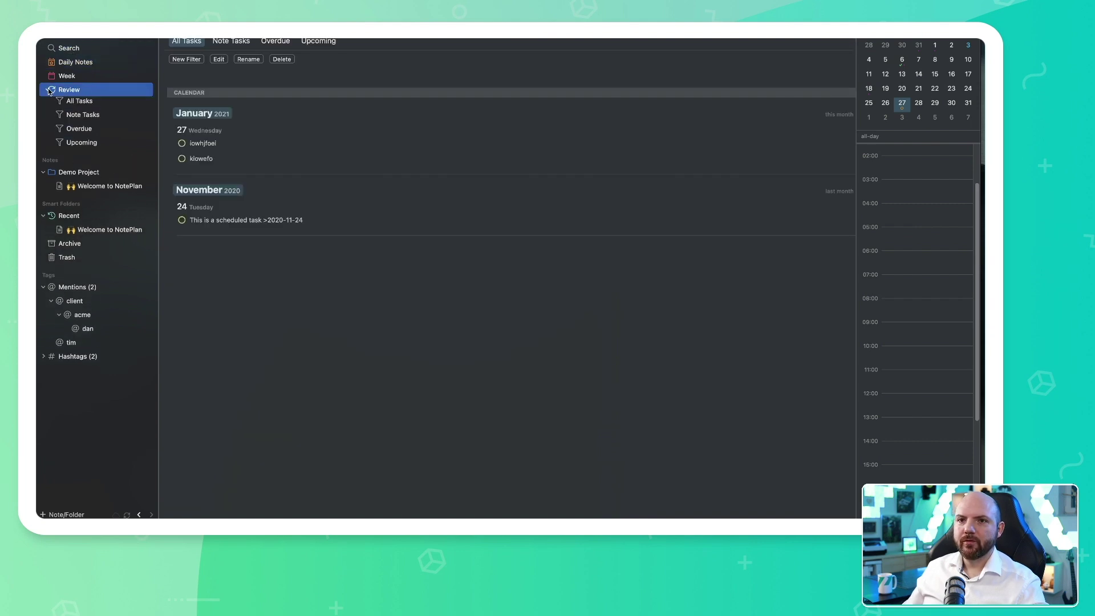
pyautogui.click(90, 104)
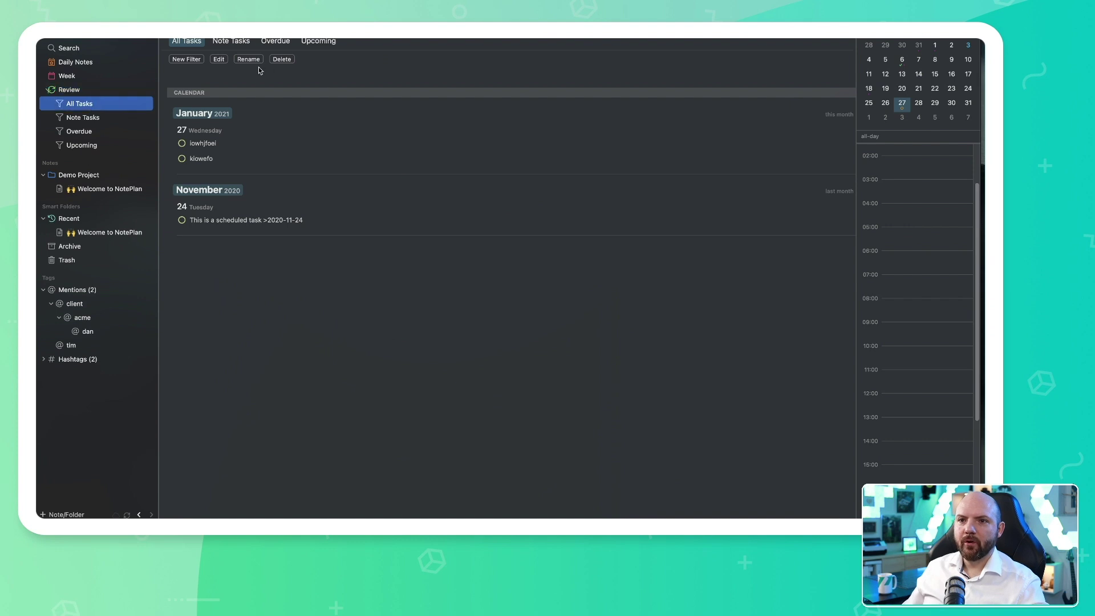
pyautogui.click(108, 118)
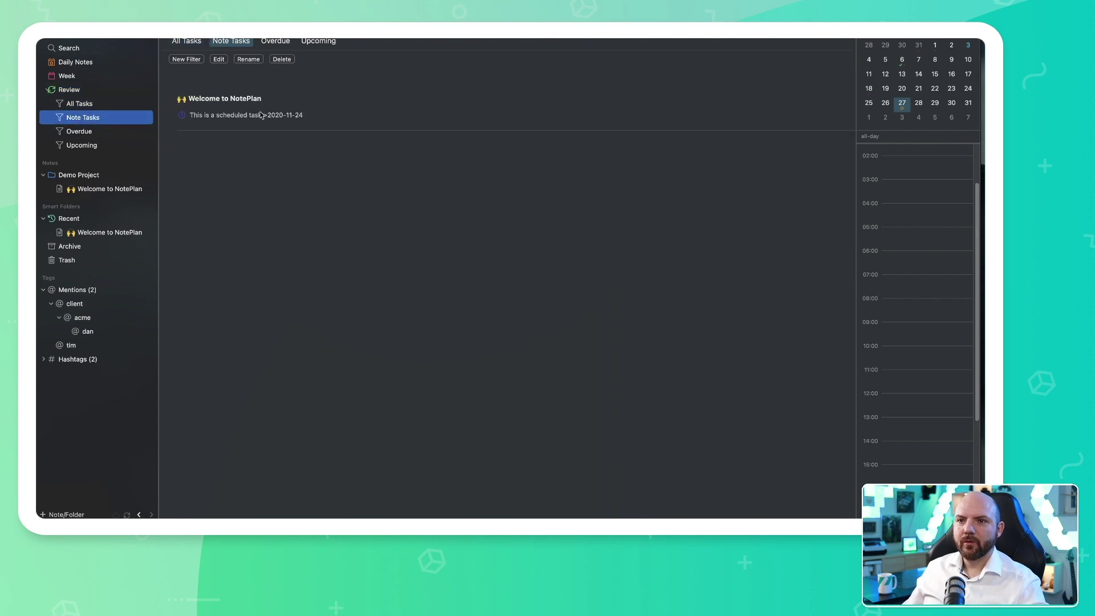
pyautogui.click(299, 116)
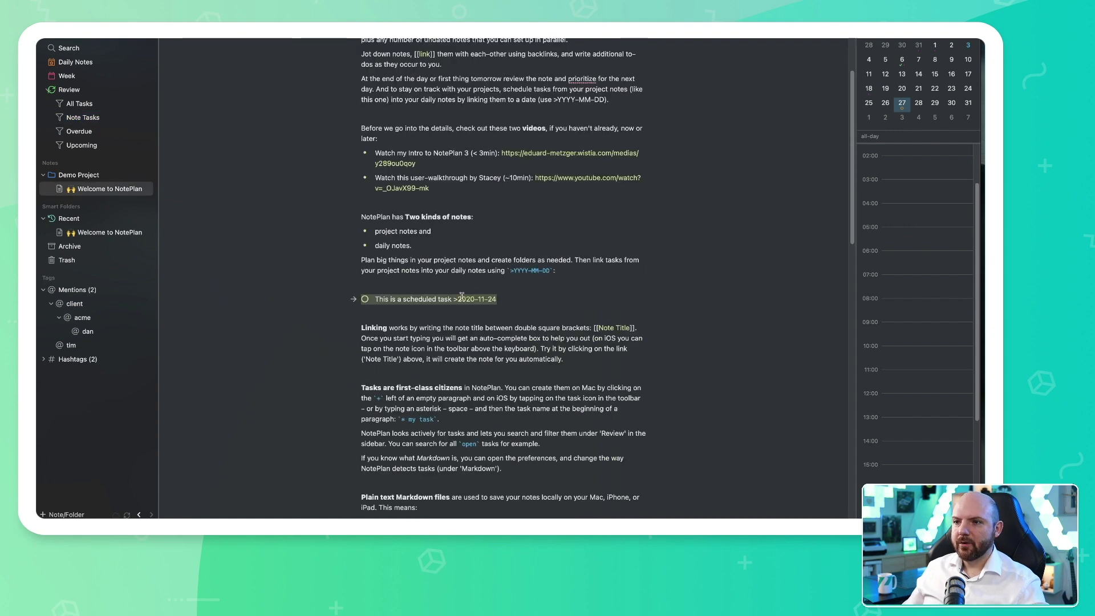
# Step: Try moving the scheduled task to today, then undo to keep its original date
pyautogui.scroll(1, 383, 270)
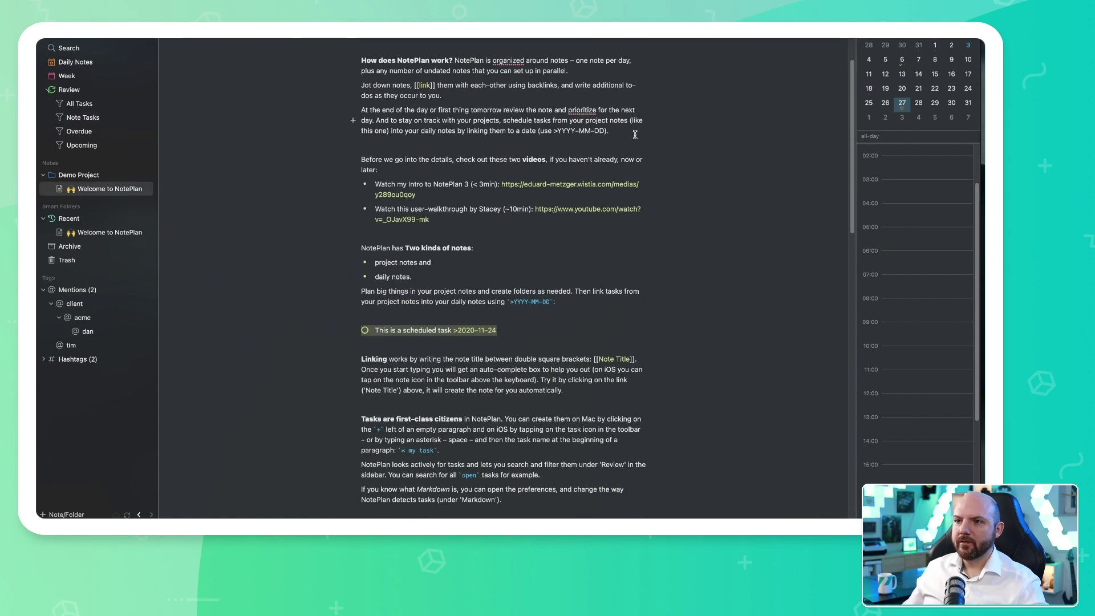
pyautogui.write('f')
pyautogui.press('super+z')
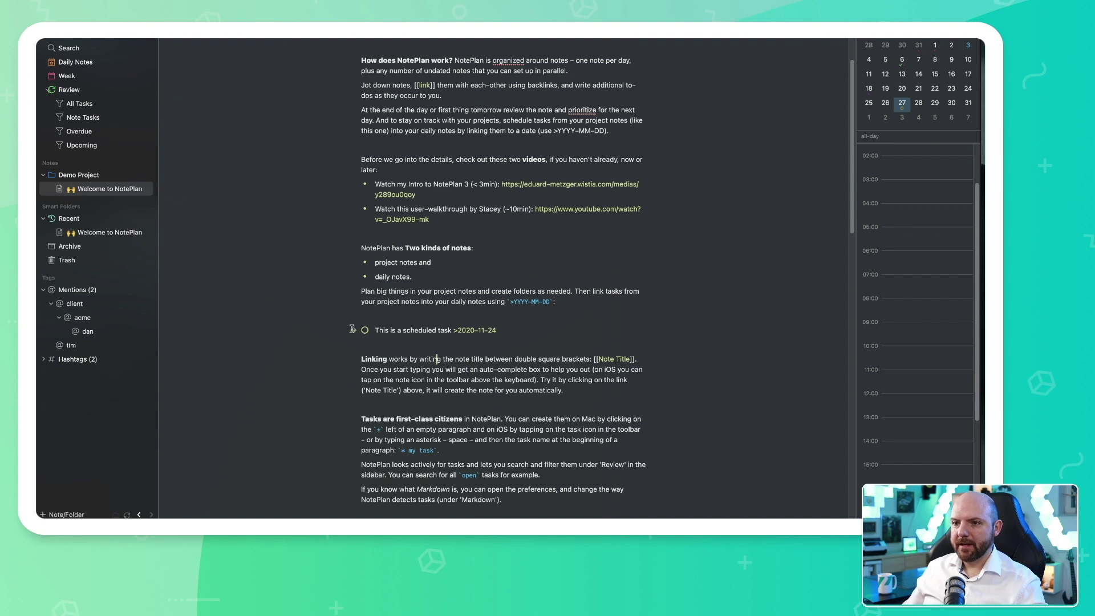
pyautogui.click(352, 329)
pyautogui.click(247, 247)
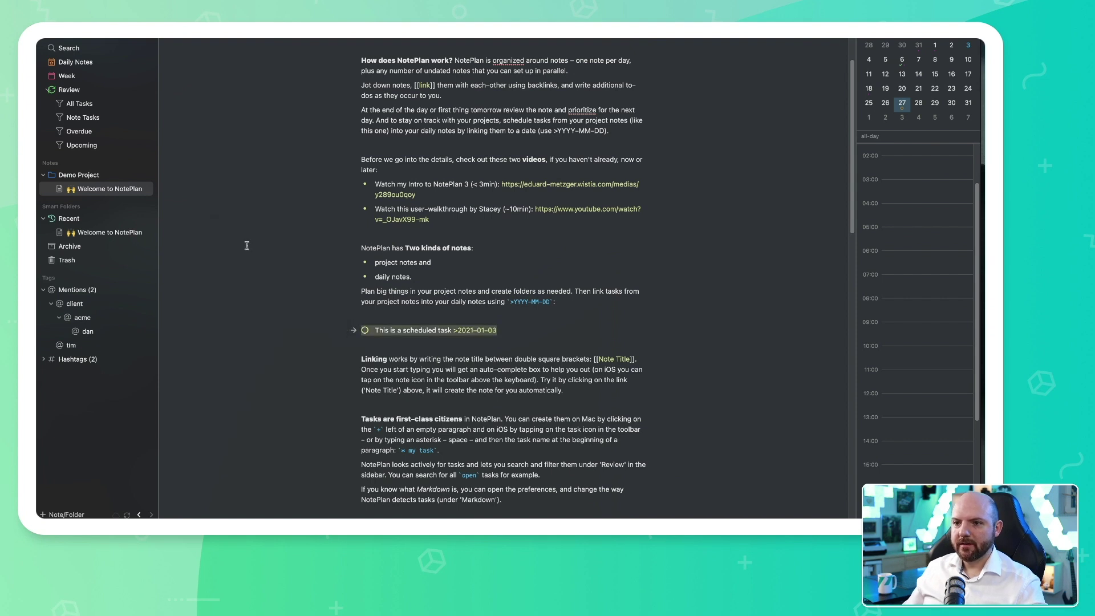
pyautogui.press('super+z')
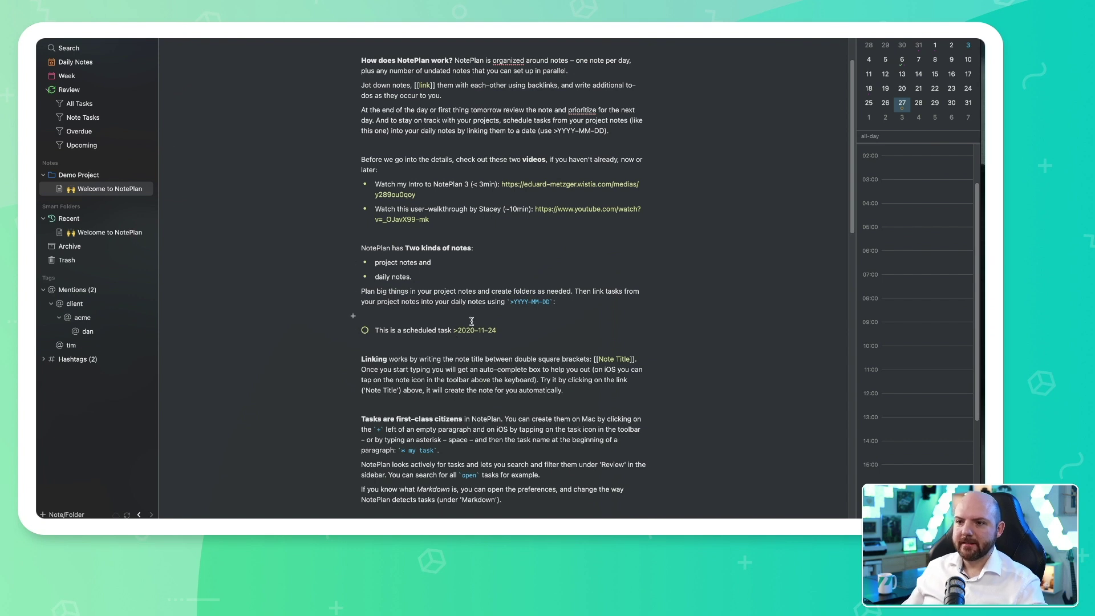
# Step: Open the 2020-11-24 daily note and expand its reference to the scheduled task
pyautogui.click(489, 332)
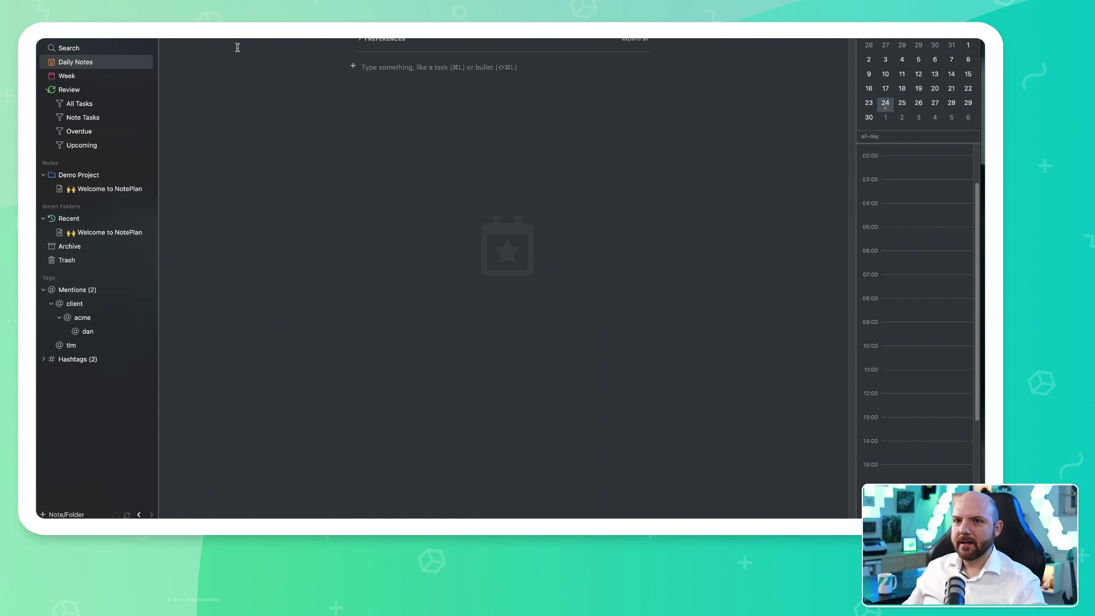
pyautogui.click(365, 40)
pyautogui.click(367, 59)
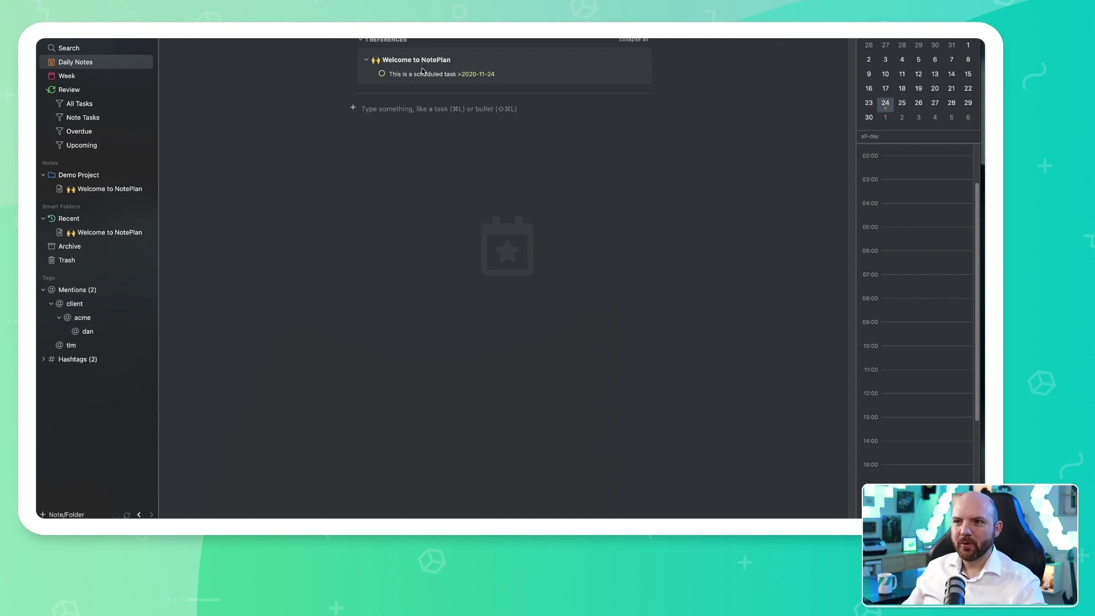
pyautogui.click(486, 105)
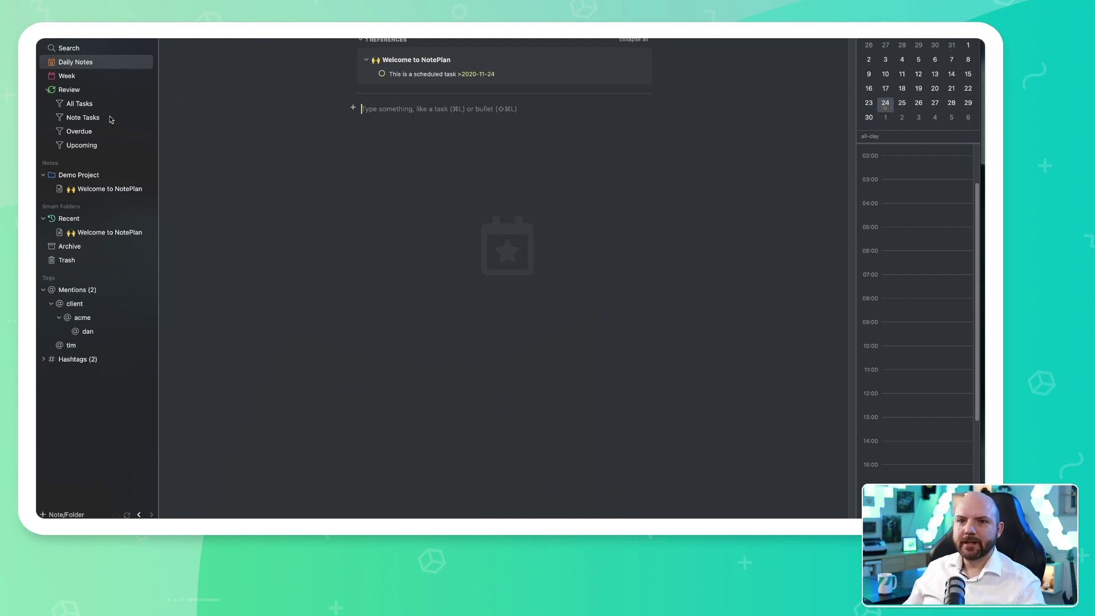
pyautogui.scroll(-2, 933, 121)
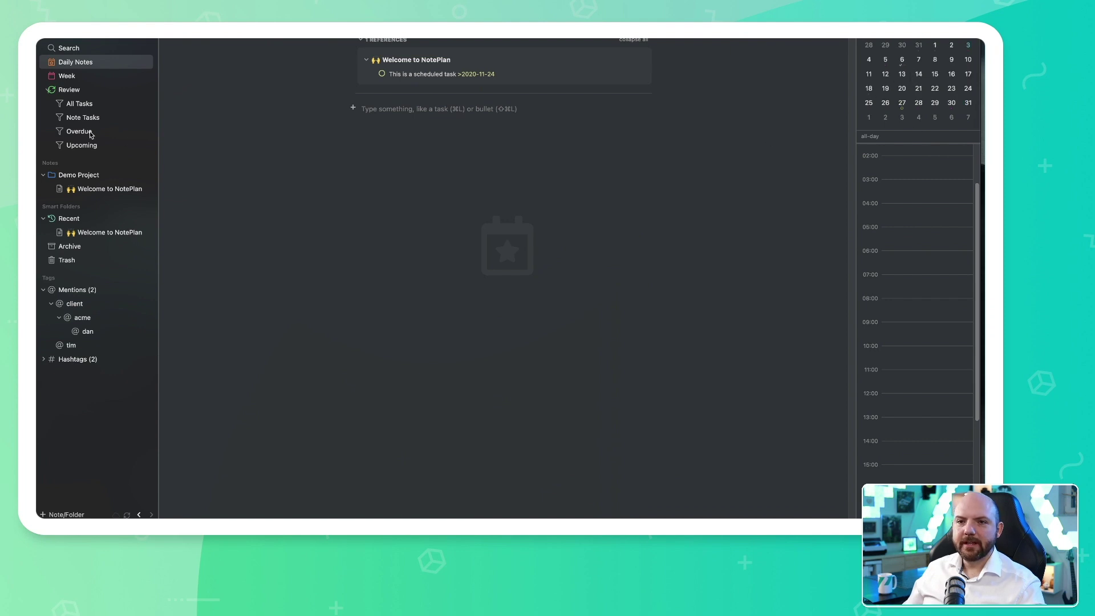
# Step: Browse the Review list by month, then by notes, overdue and upcoming filters
pyautogui.click(87, 104)
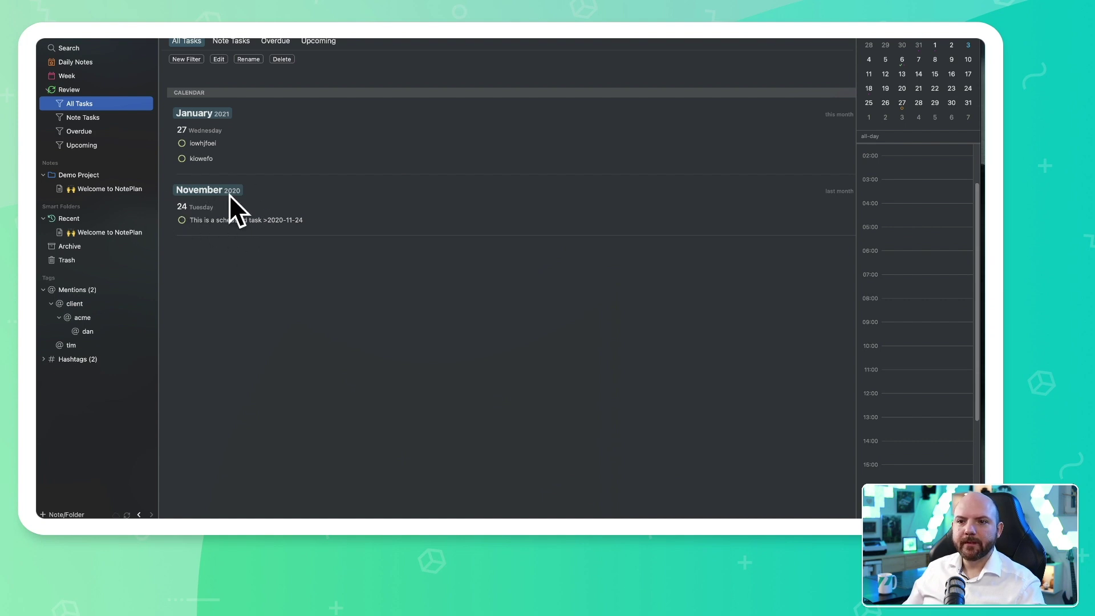
pyautogui.click(239, 43)
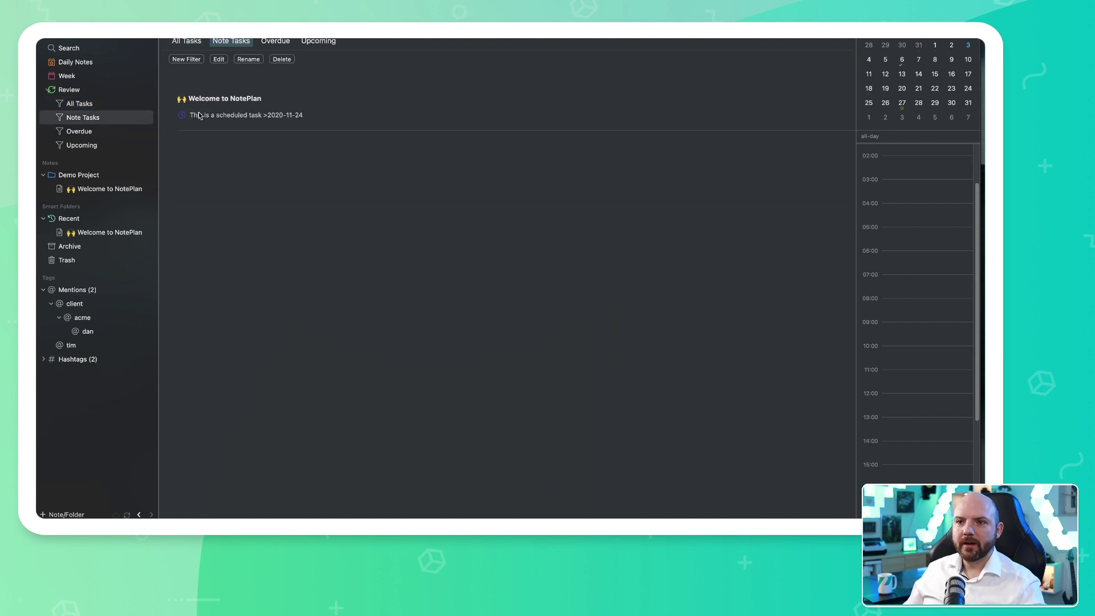
pyautogui.click(278, 44)
pyautogui.click(317, 42)
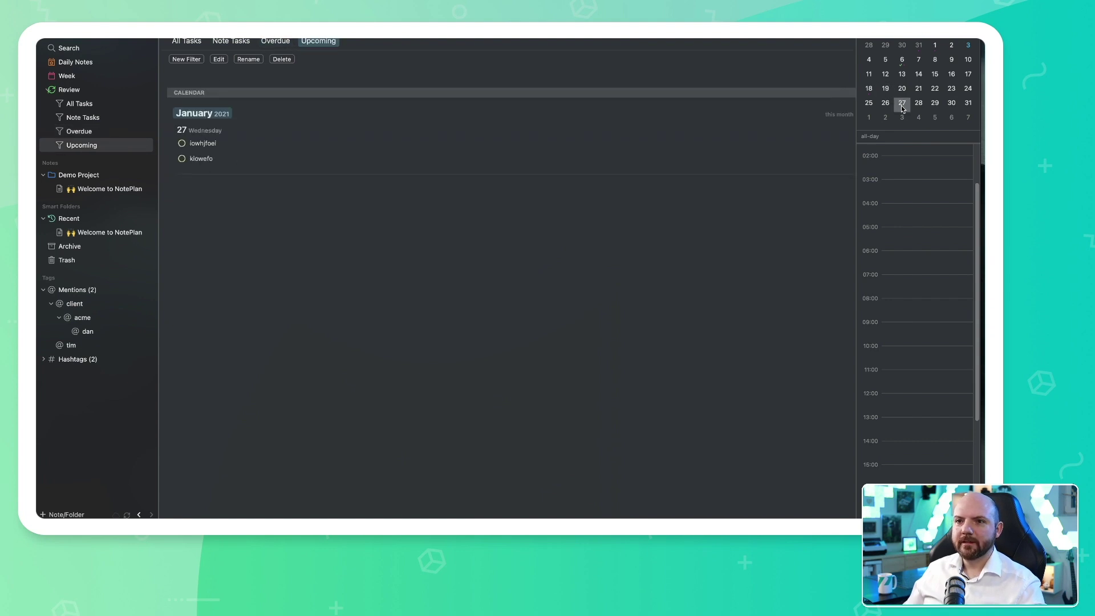
# Step: Schedule iowhjfoei from the January 27 note for 2021-01-03
pyautogui.click(204, 145)
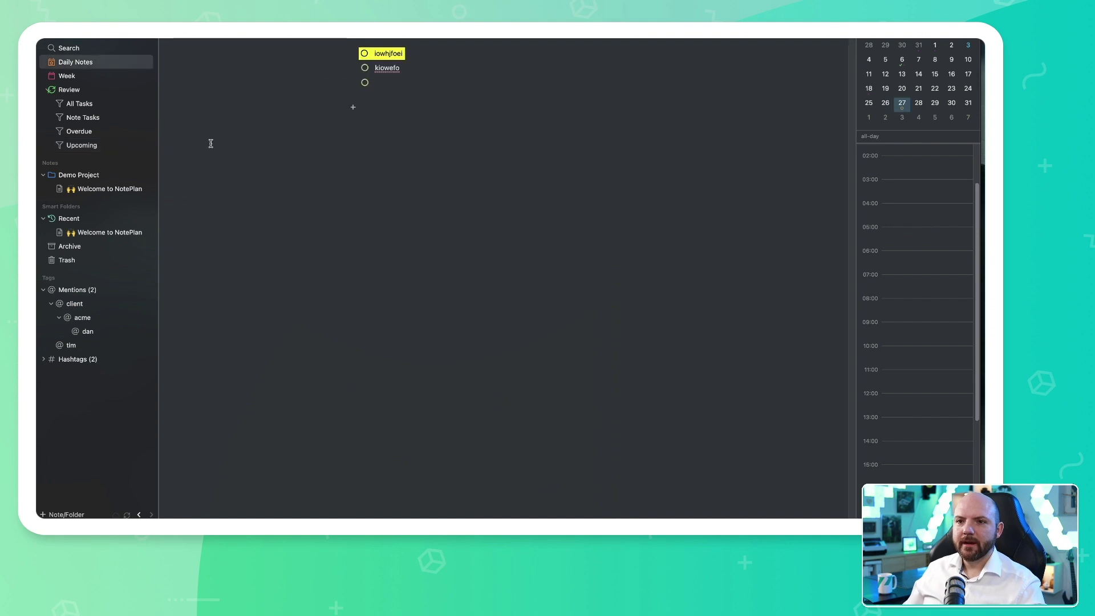
pyautogui.click(353, 53)
pyautogui.click(325, 138)
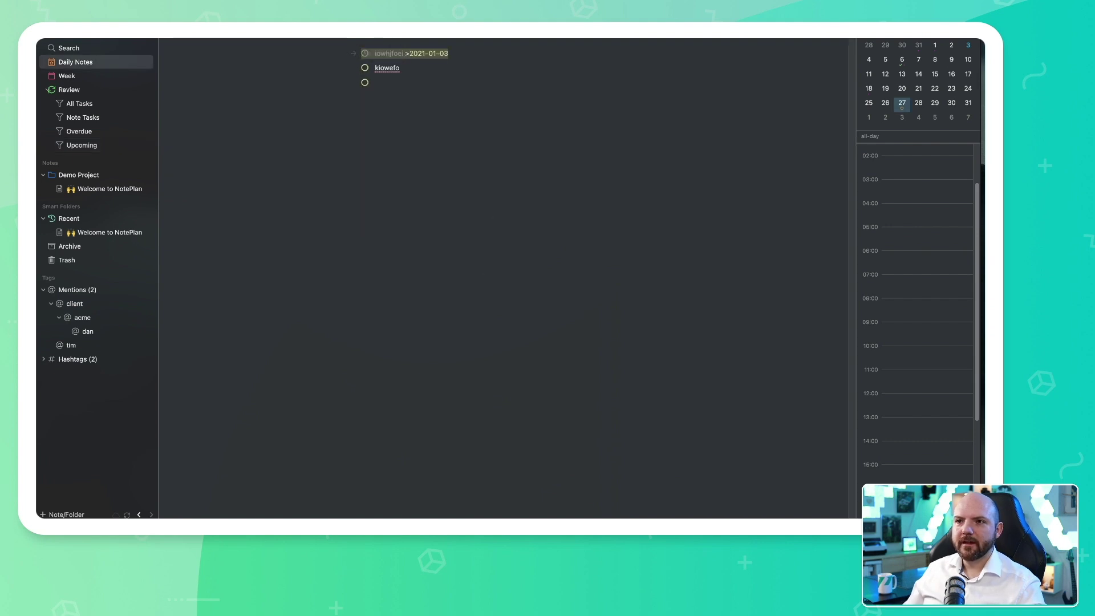
# Step: Switch between the January 3 and January 27 notes via the date links, ending on January 3
pyautogui.click(436, 55)
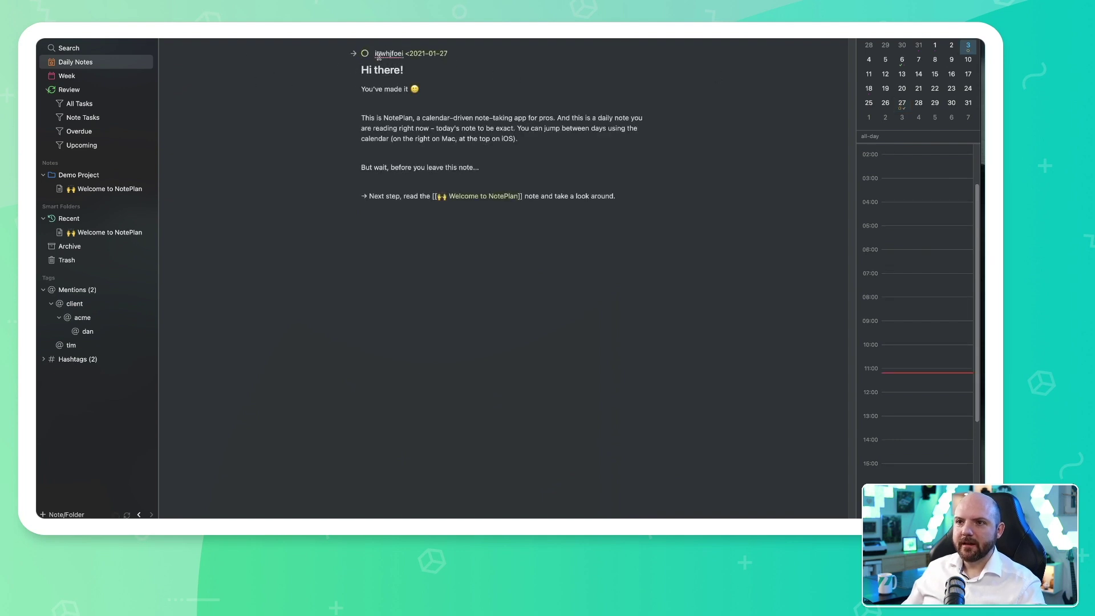
pyautogui.click(427, 55)
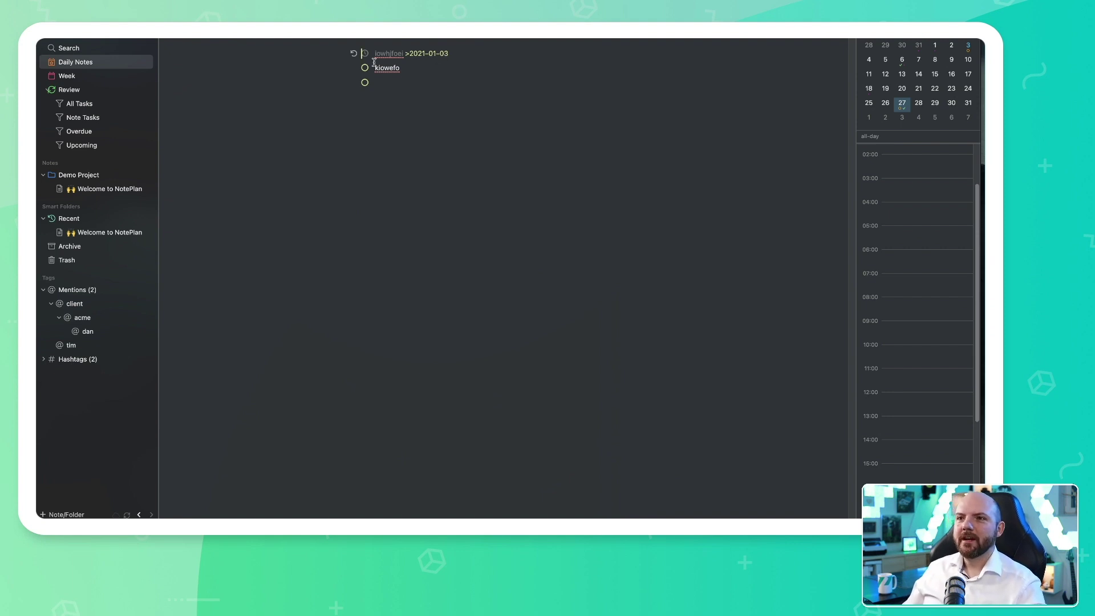
pyautogui.click(416, 69)
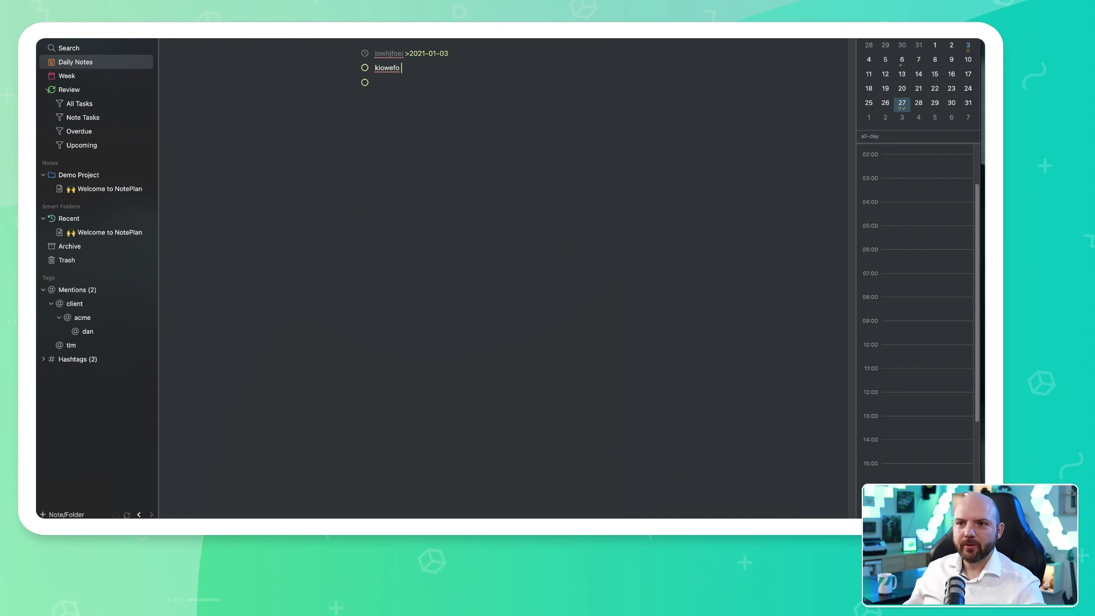
pyautogui.click(437, 54)
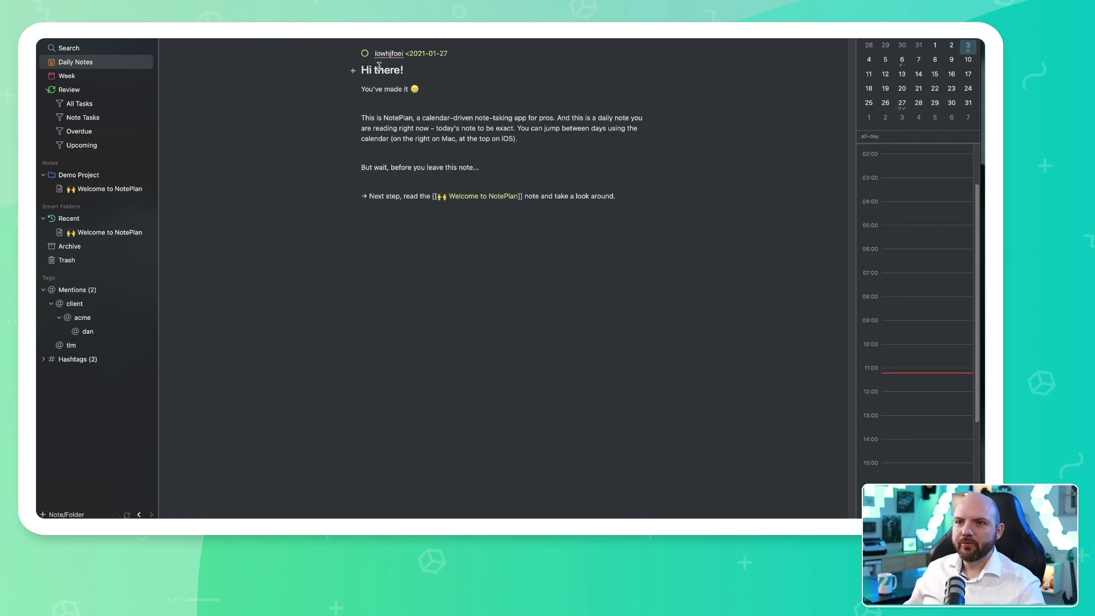
pyautogui.click(437, 56)
pyautogui.click(442, 55)
pyautogui.click(430, 55)
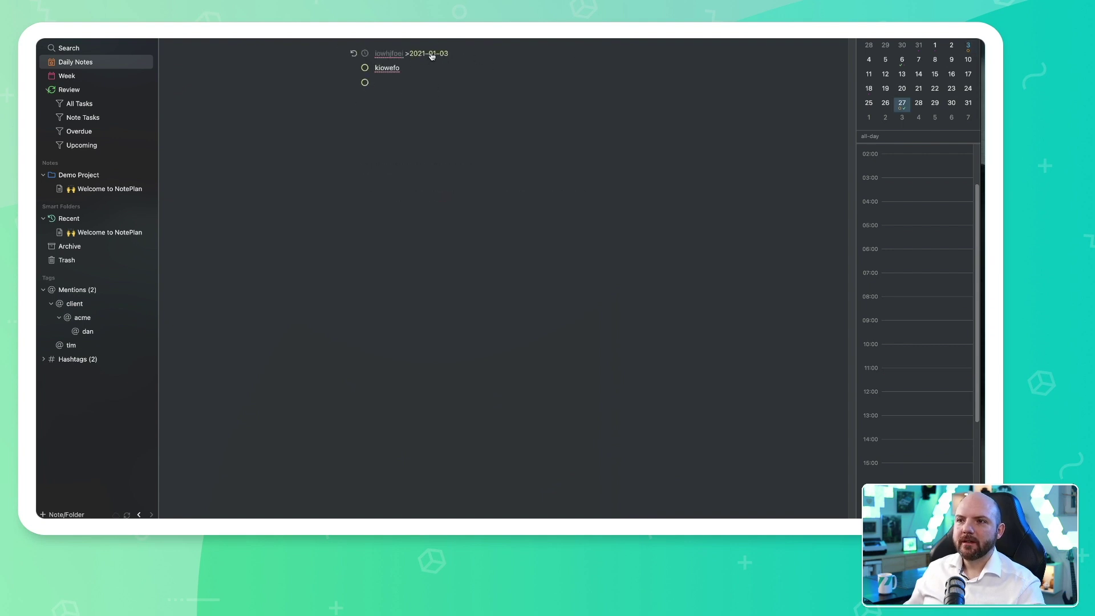
pyautogui.click(432, 54)
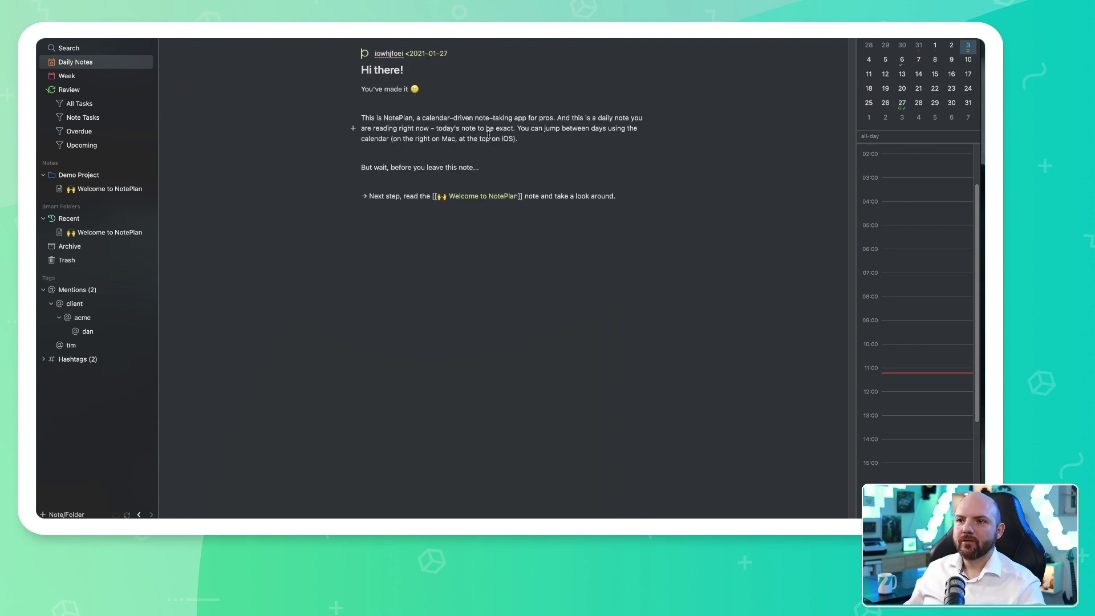
# Step: In week view, add 'Siawefop' and 'wopiejfoipwe' under 28 Monday and 'Wepükgpw' under 29 Tuesday
pyautogui.click(67, 76)
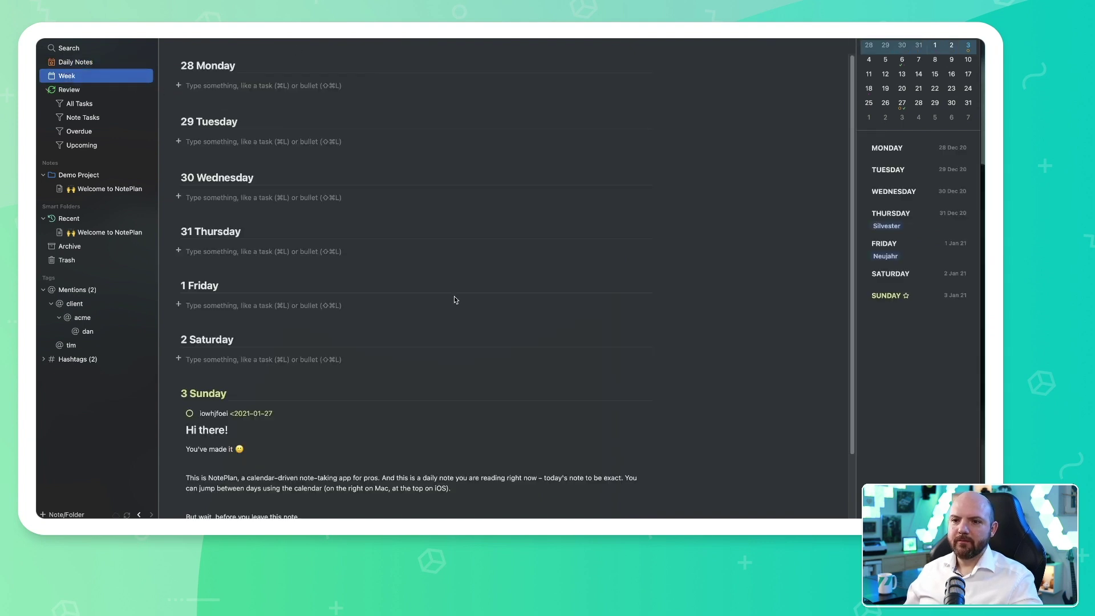
pyautogui.scroll(-3, 454, 299)
pyautogui.scroll(3, 453, 299)
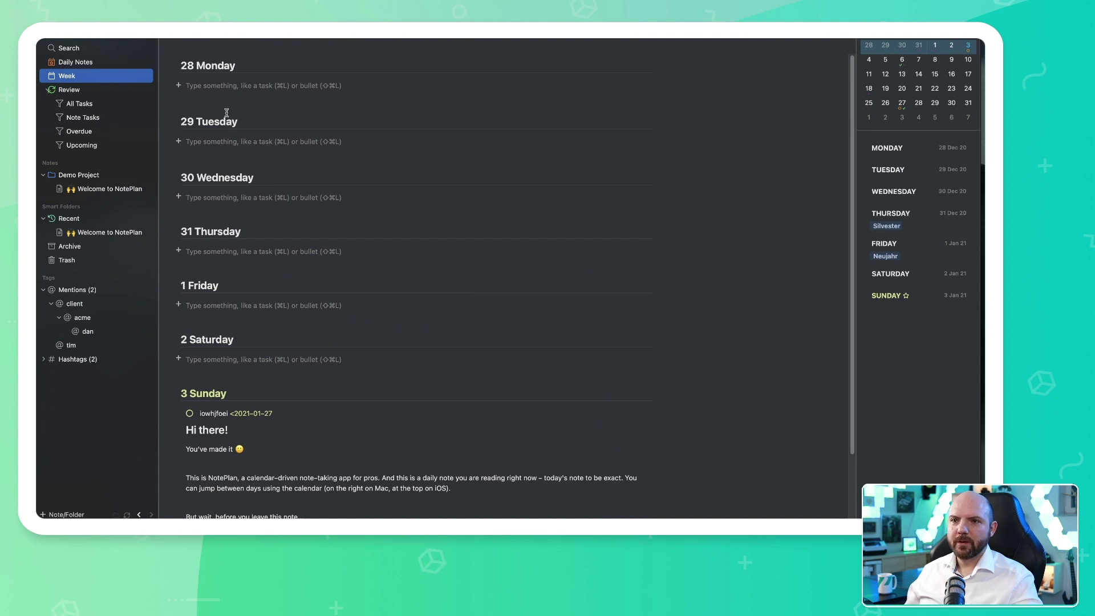
pyautogui.click(225, 86)
pyautogui.write('Siawefop')
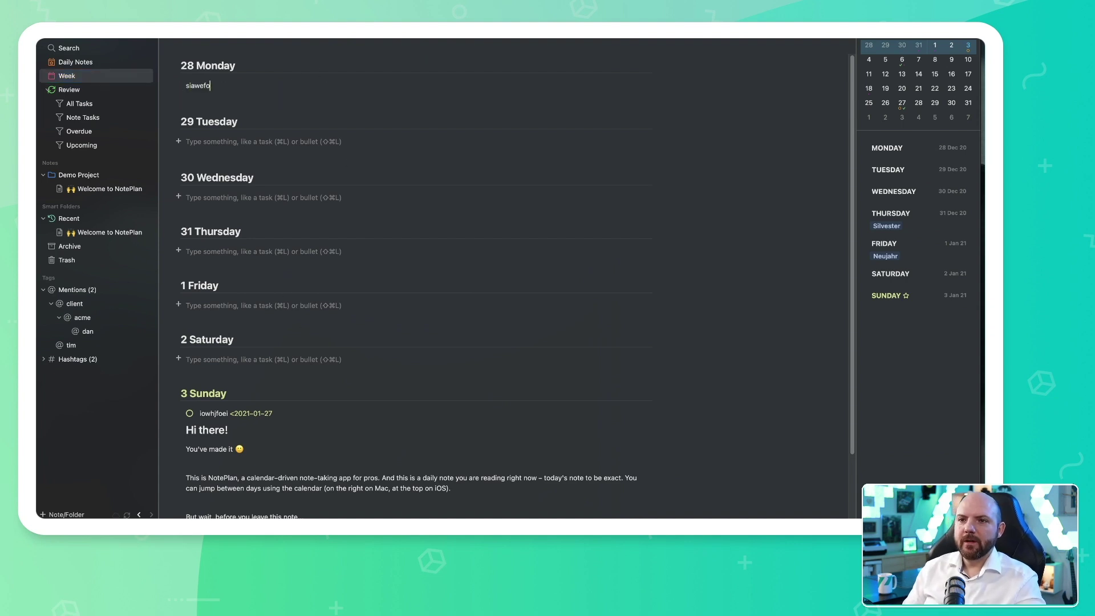
pyautogui.press('Return')
pyautogui.write('wopiejfoipwe')
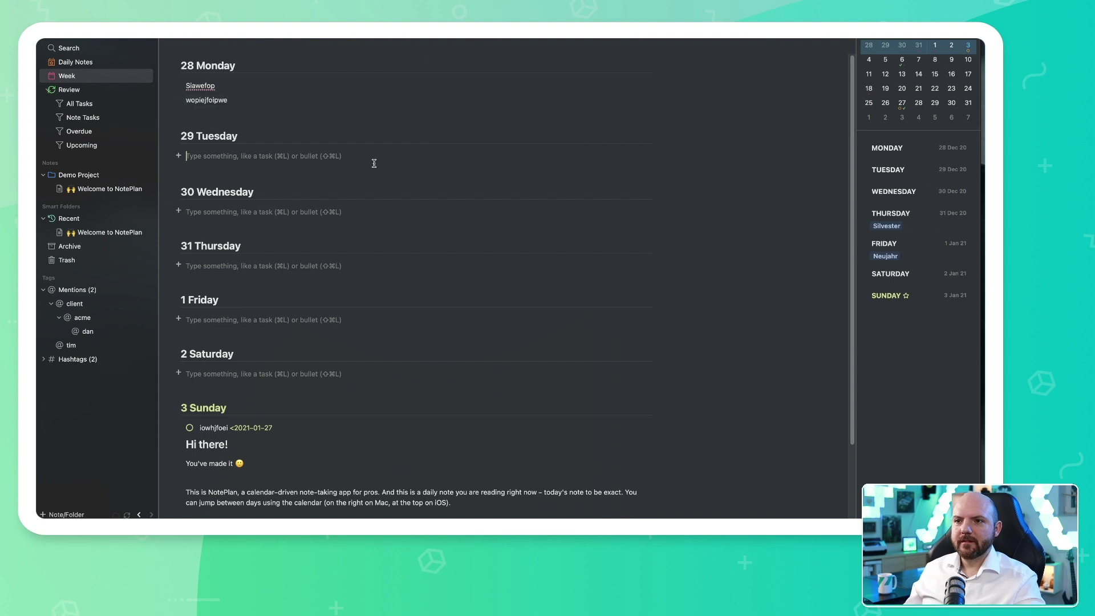
pyautogui.click(374, 158)
pyautogui.write('Wepükgpw')
pyautogui.press('Return')
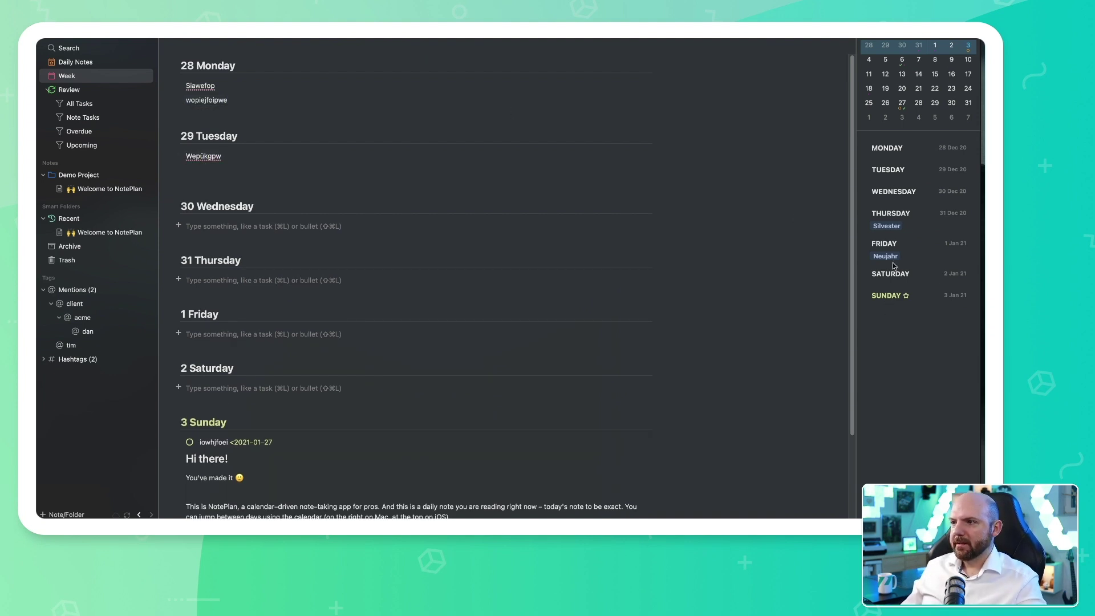
# Step: Save Event 1 on Monday 11:00–12:00 and reopen the widened daily calendar timeline panel
pyautogui.doubleClick(889, 151)
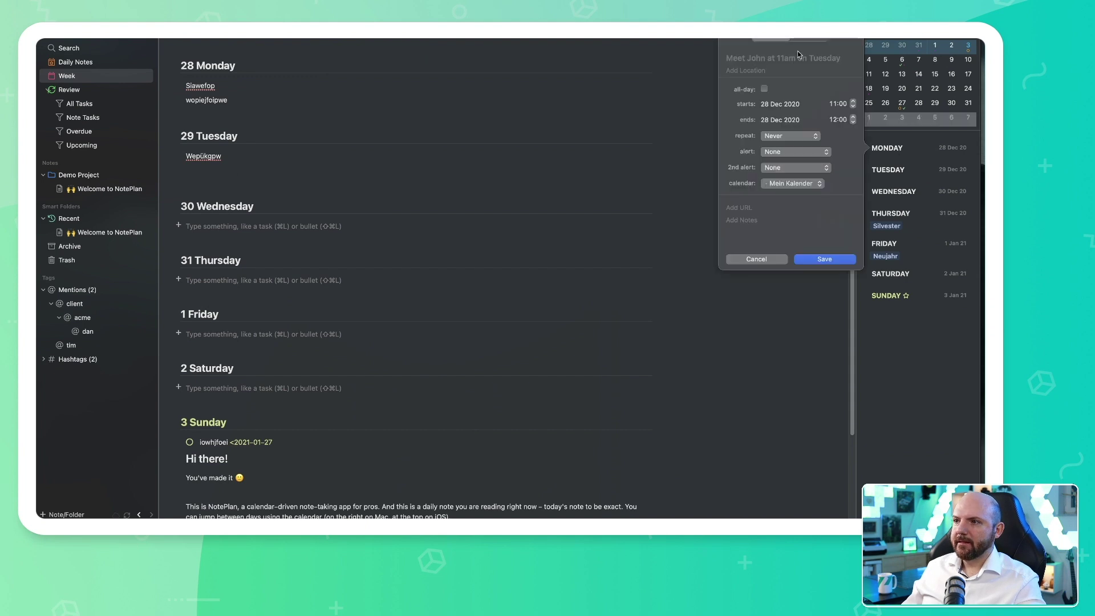
pyautogui.click(830, 259)
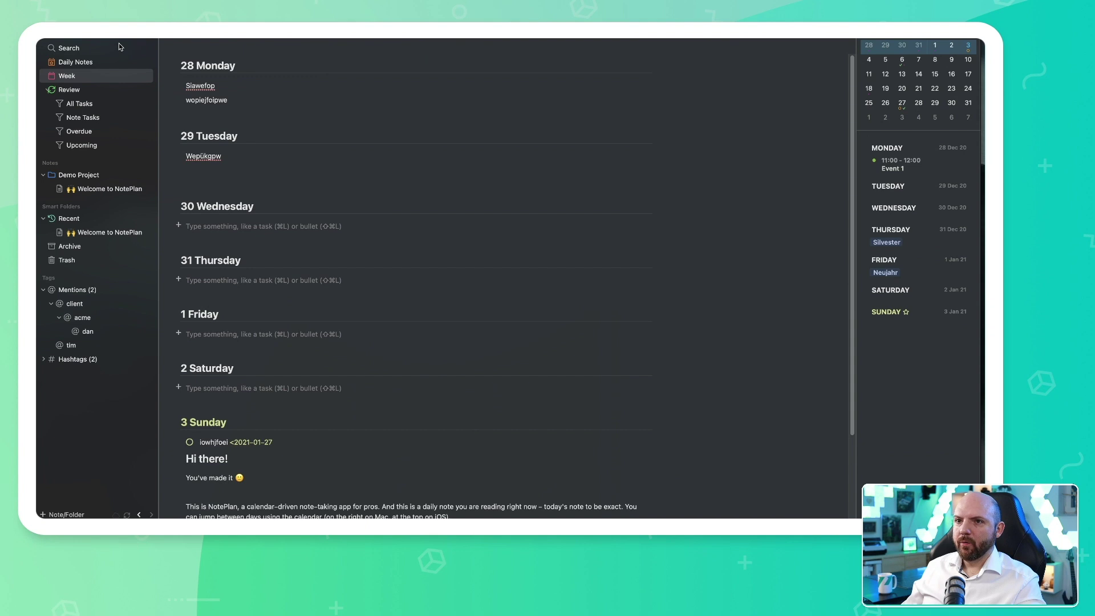
pyautogui.press('super+1')
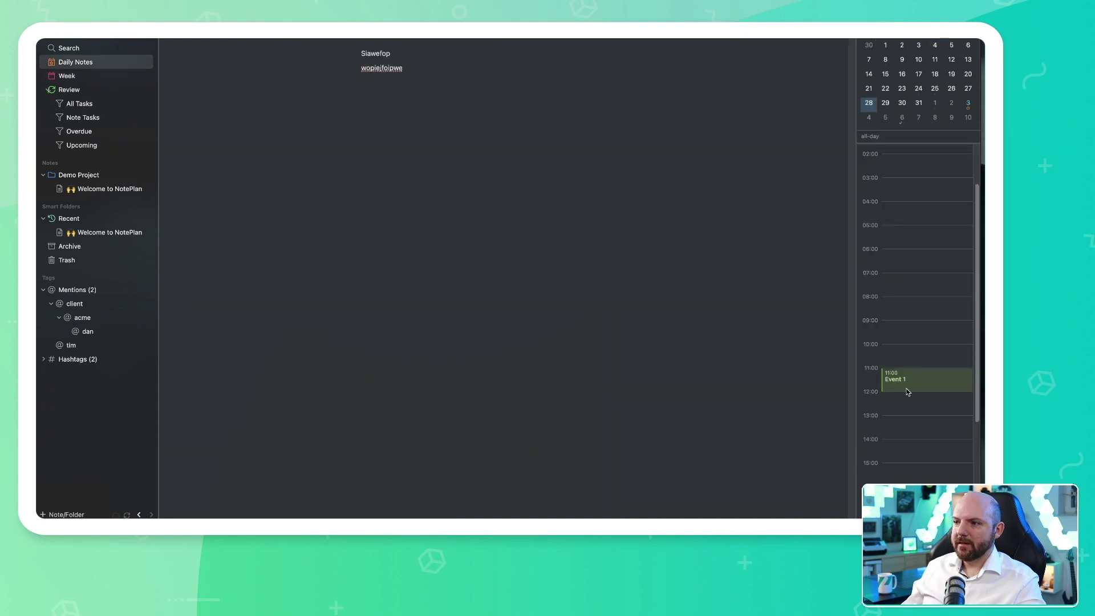
pyautogui.moveTo(858, 277); pyautogui.dragTo(978, 261)
pyautogui.click(975, 265)
# Step: Keep Event 1 non-repeating, check it on 28 Dec in Calendar, then draft an event at 06:15
pyautogui.doubleClick(773, 379)
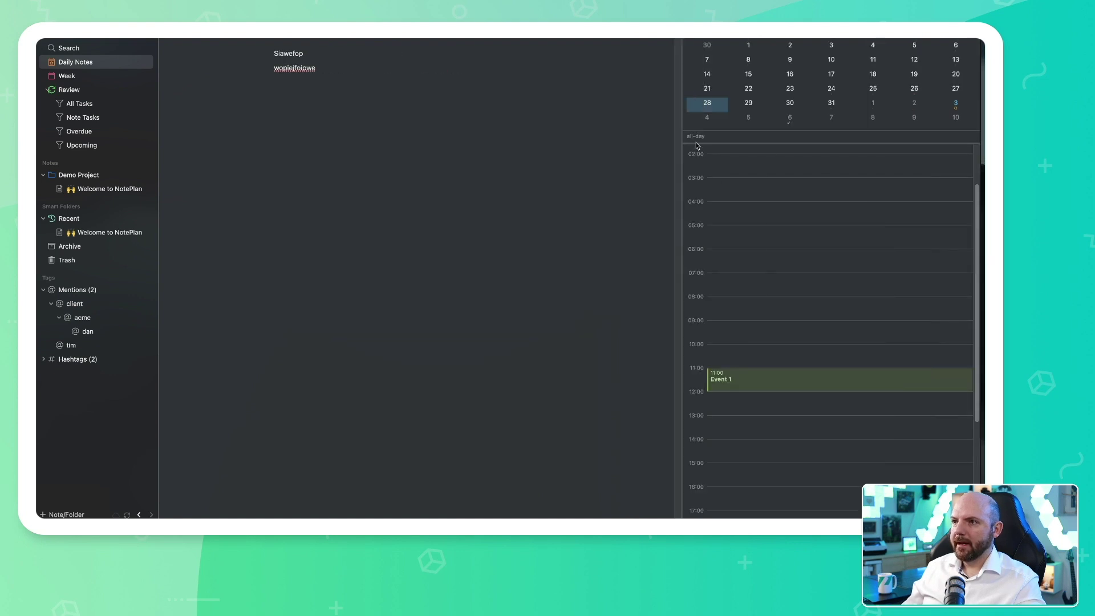
pyautogui.click(801, 366)
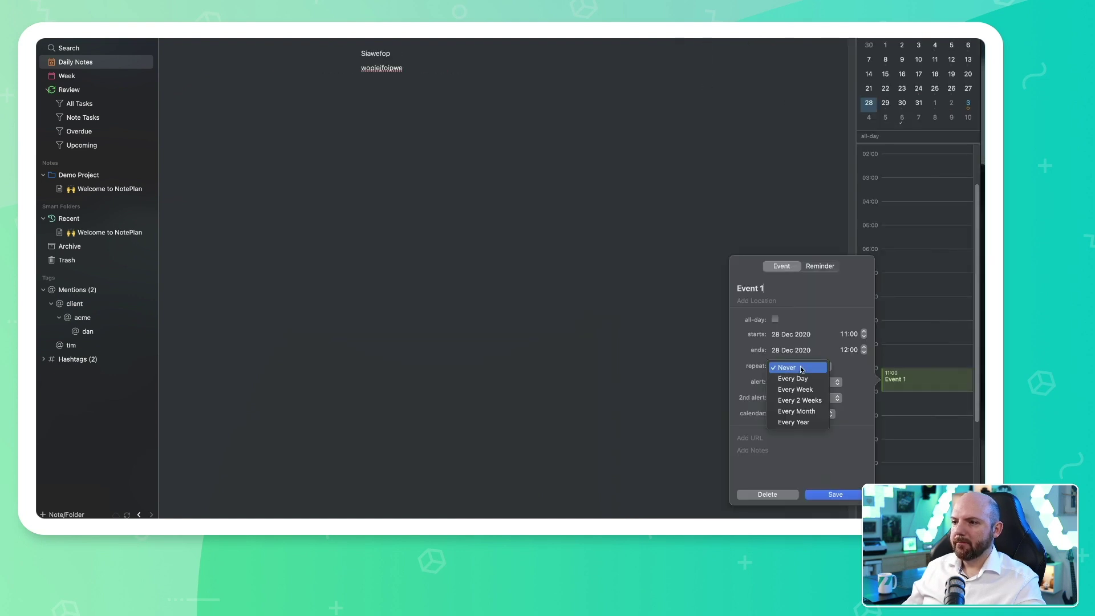
pyautogui.click(771, 478)
pyautogui.moveTo(373, 141); pyautogui.dragTo(359, 134)
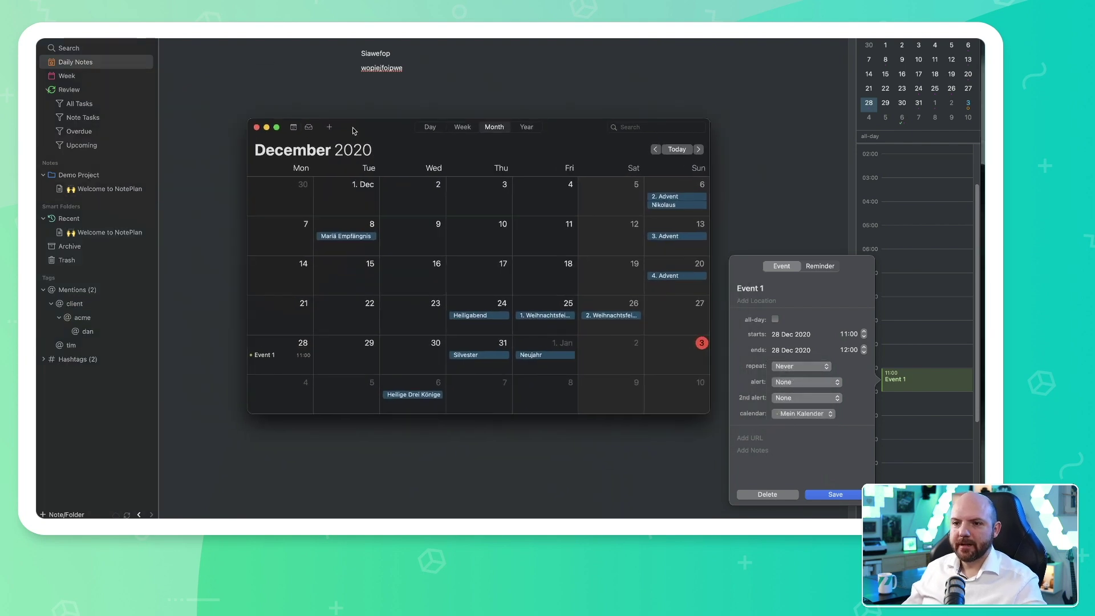
pyautogui.click(265, 355)
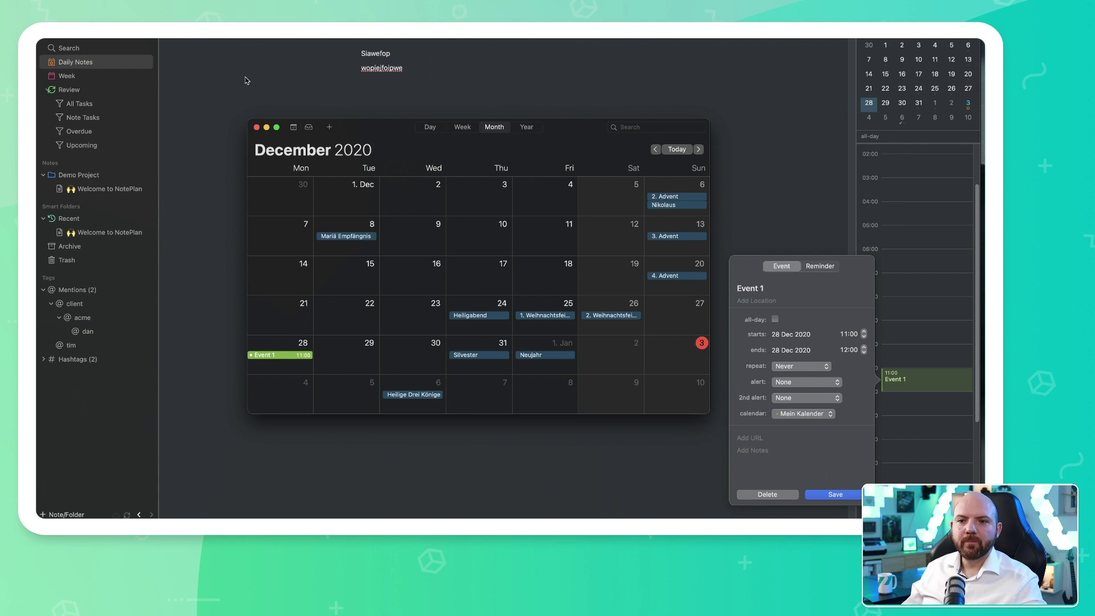
pyautogui.click(831, 284)
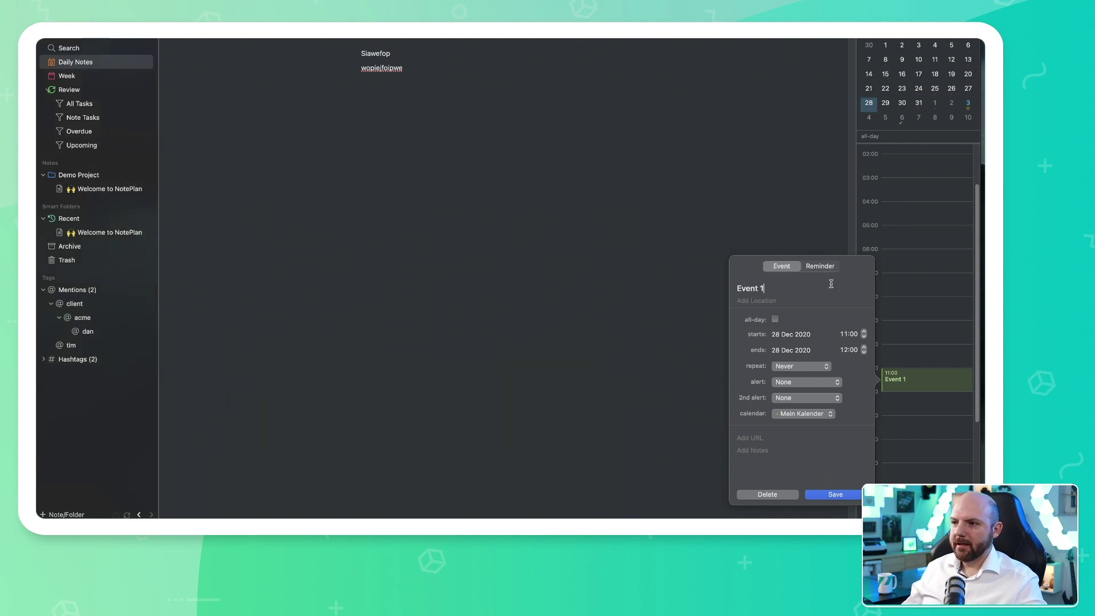
pyautogui.press('Return')
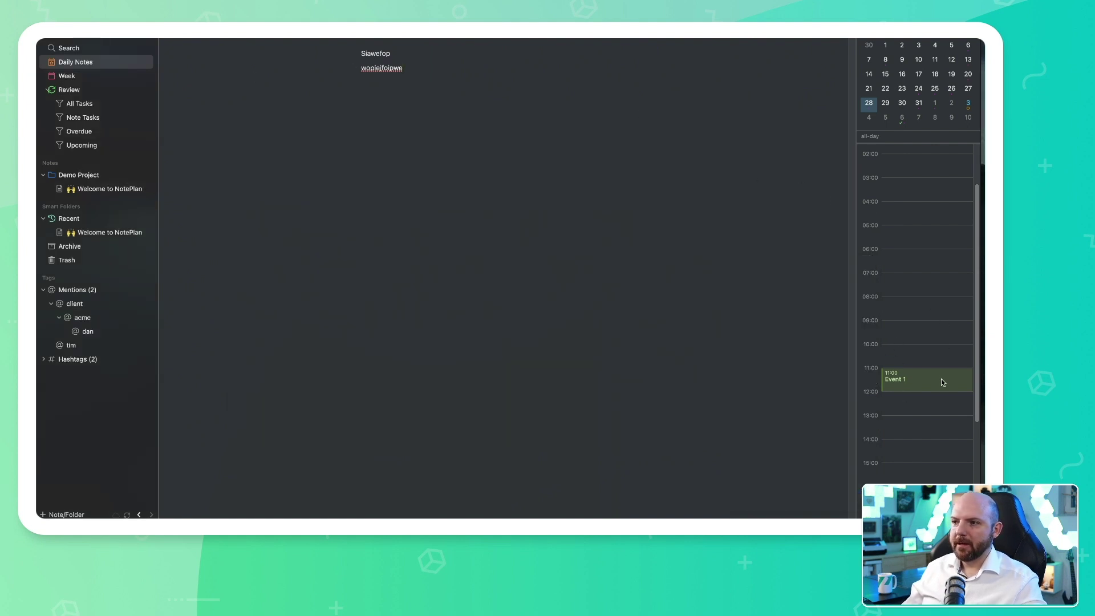
pyautogui.doubleClick(916, 317)
pyautogui.doubleClick(921, 258)
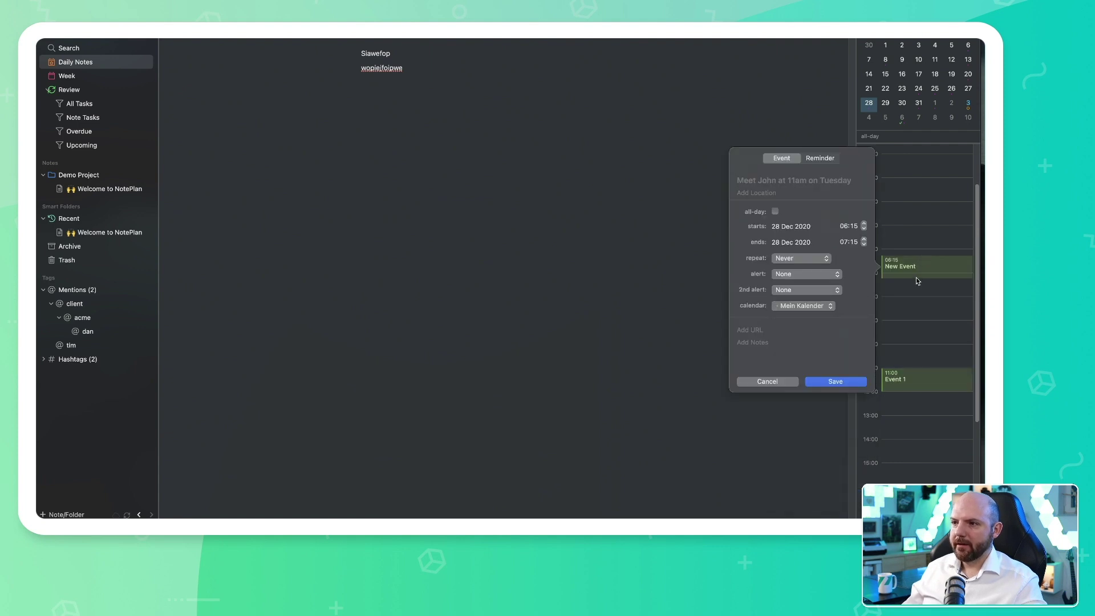
# Step: Turn the new entry into a reminder titled 'Make Video' and save it
pyautogui.click(819, 158)
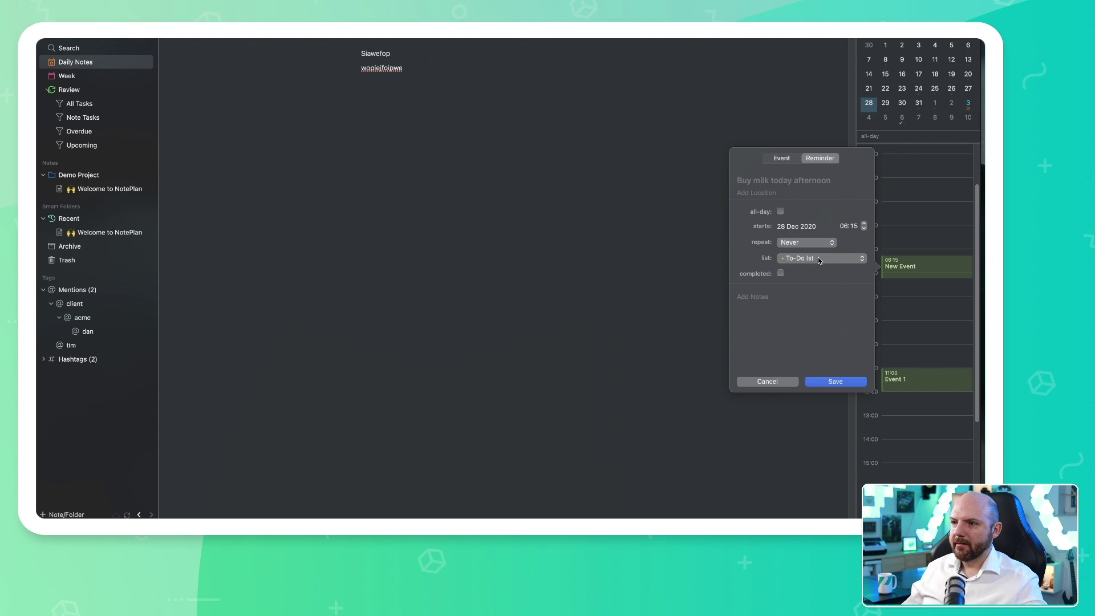
pyautogui.click(779, 179)
pyautogui.write('Make Video')
pyautogui.press('Return')
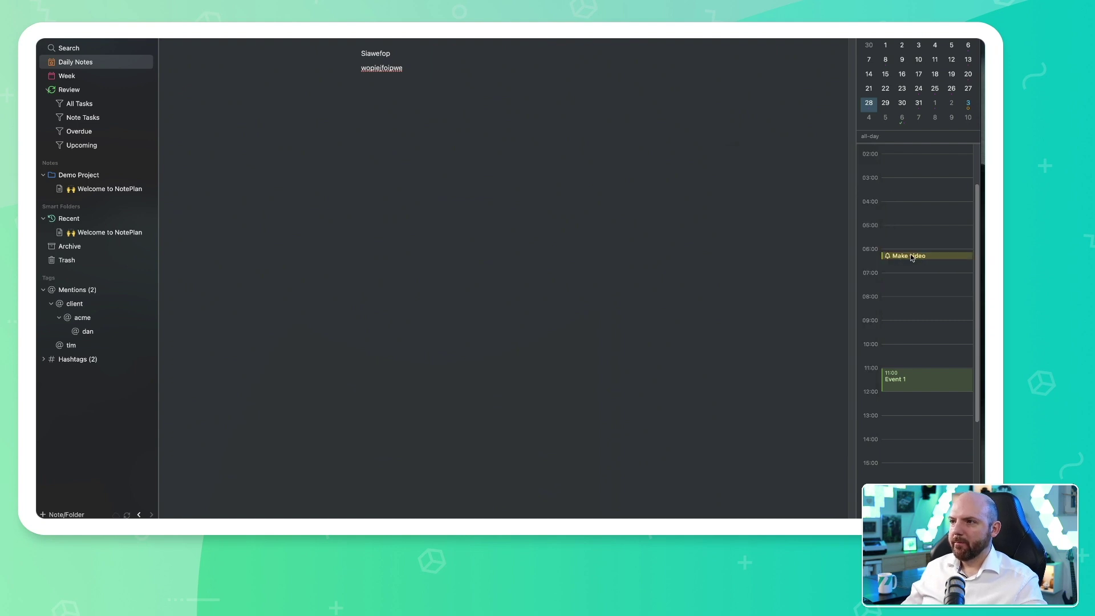
pyautogui.click(910, 255)
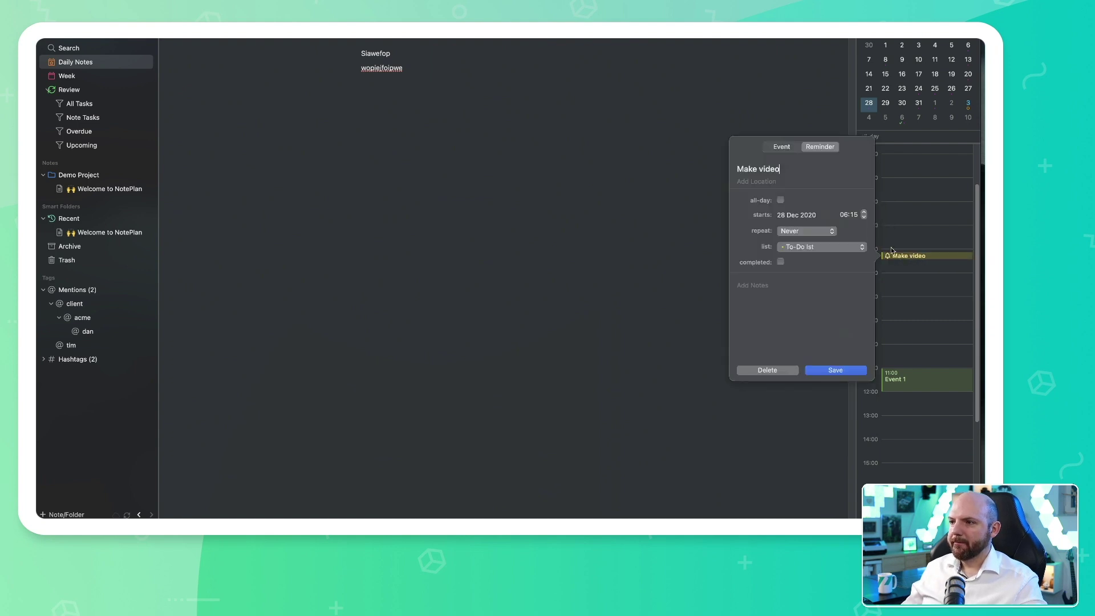
pyautogui.click(842, 372)
# Step: On today's 3 Jan note, set the Make video reminder to 13:15 and save
pyautogui.press('super+t')
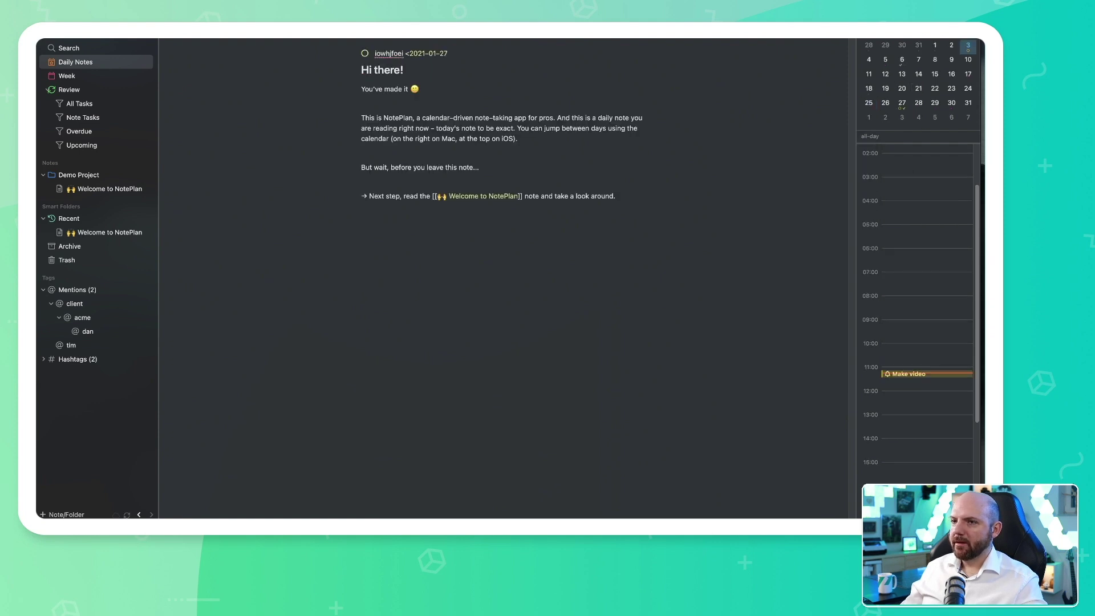
pyautogui.write('s*')
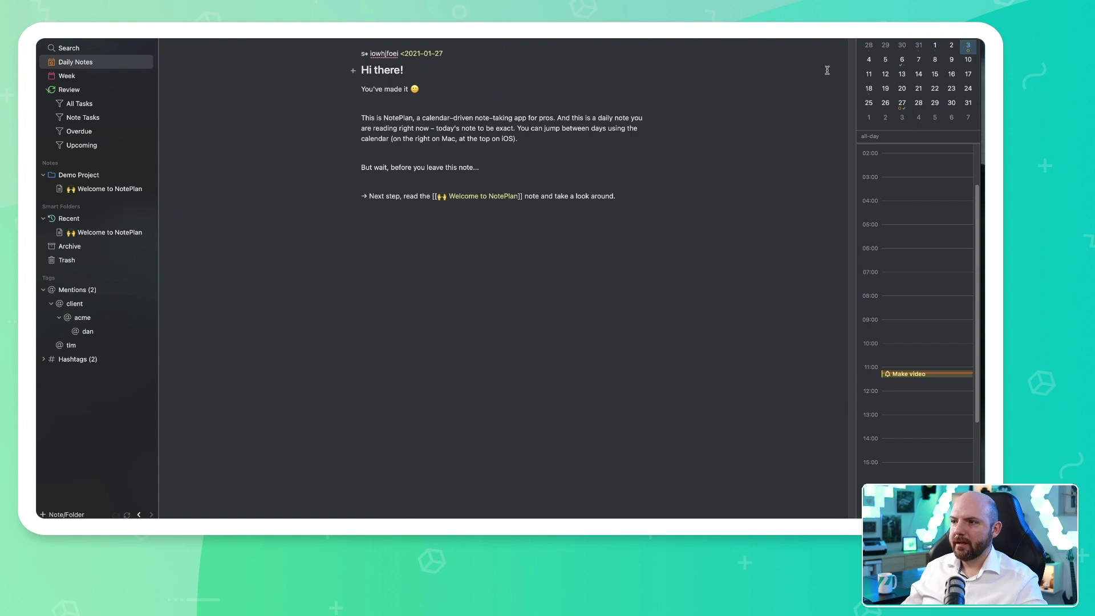
pyautogui.press('BackSpace')
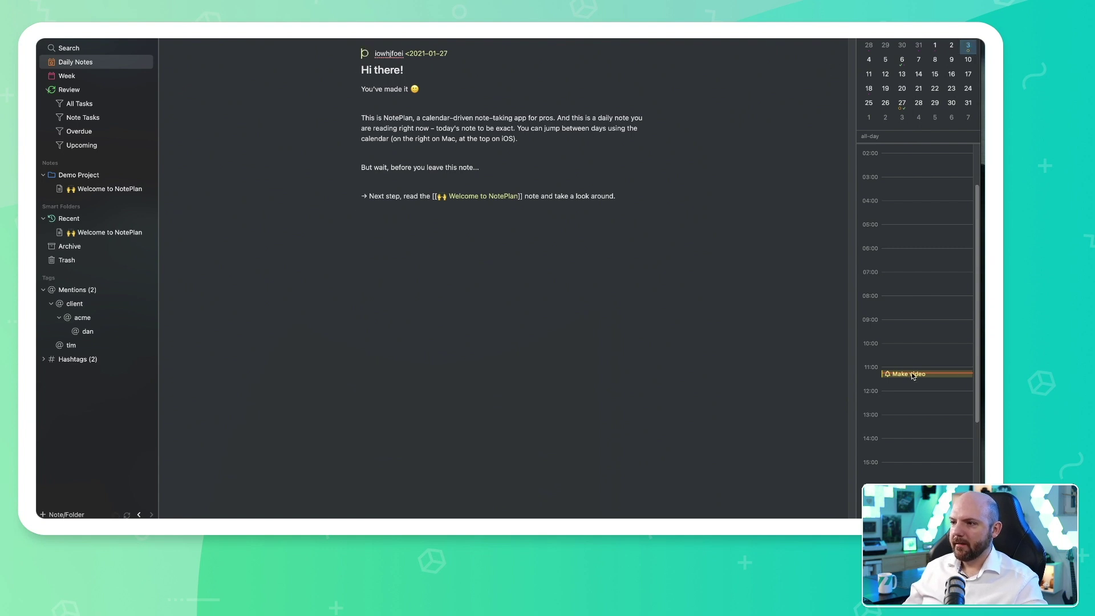
pyautogui.doubleClick(942, 372)
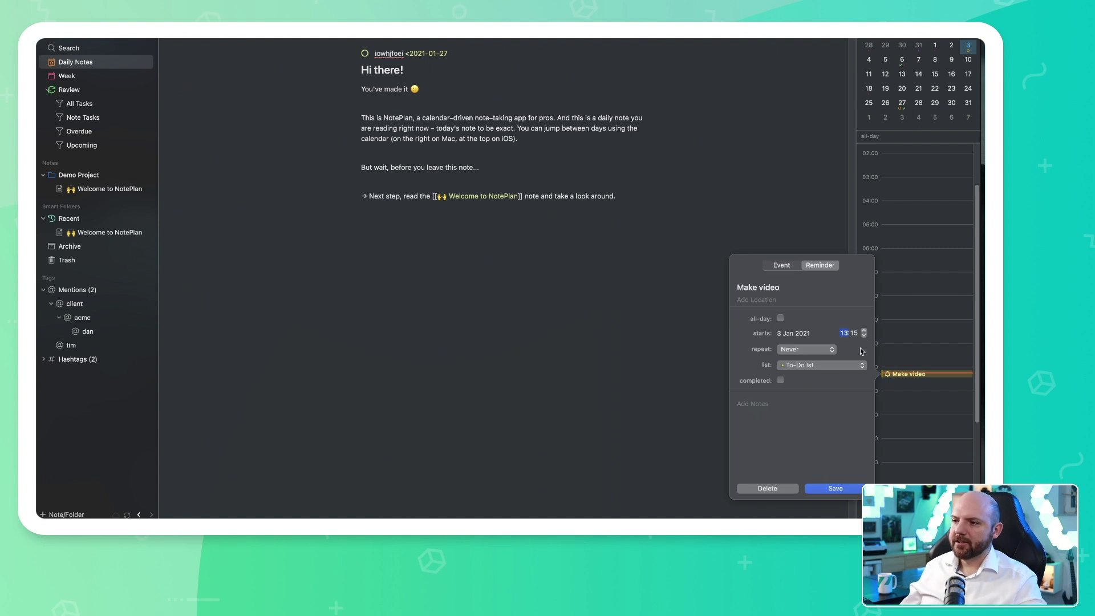
pyautogui.click(836, 489)
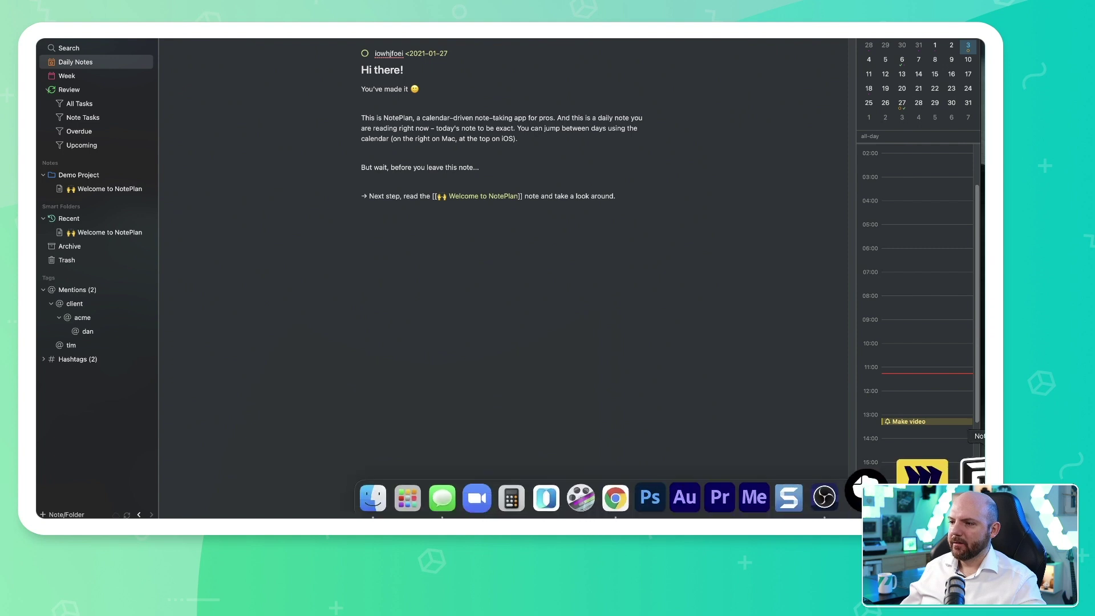
# Step: Launch Reminders through Spotlight and show the To-Do Ist list
pyautogui.press('super+space')
pyautogui.write('remi')
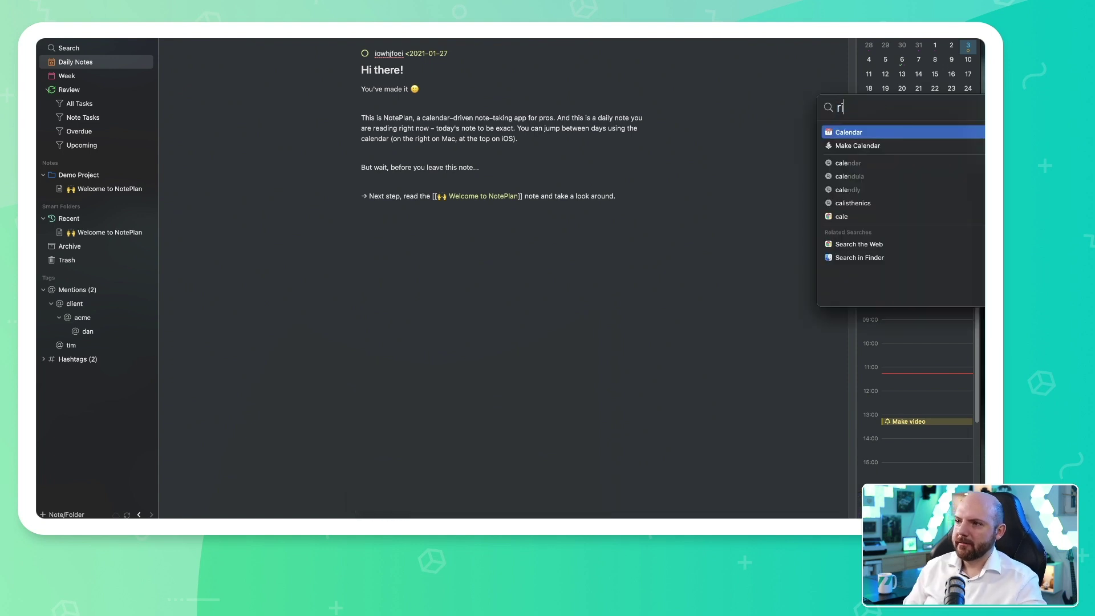
pyautogui.press('Return')
pyautogui.click(365, 286)
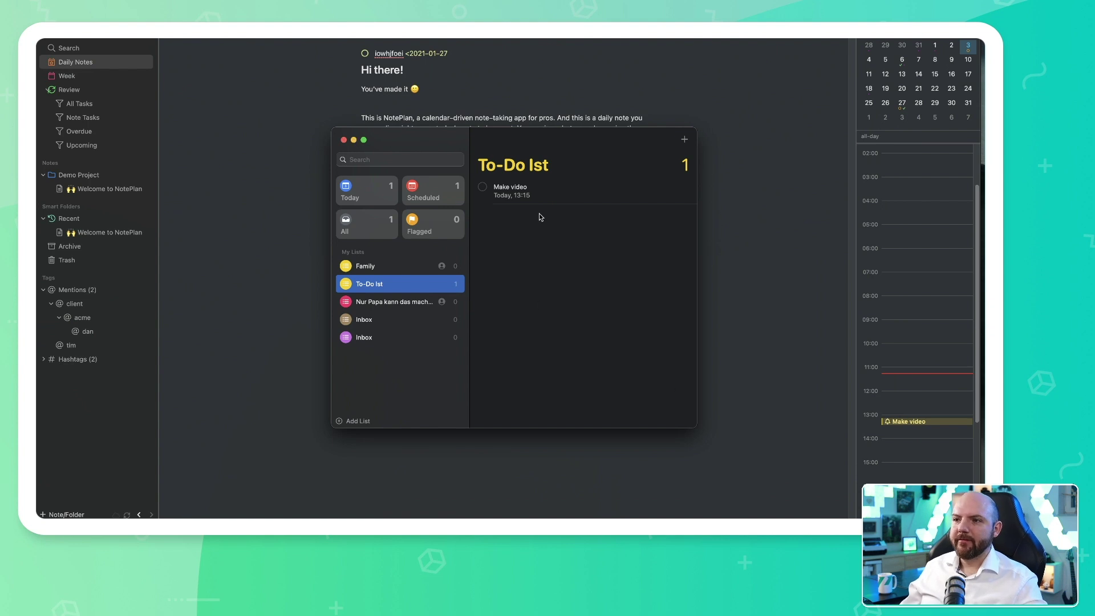
# Step: Add a reminder named Test for today at 15:00
pyautogui.click(684, 141)
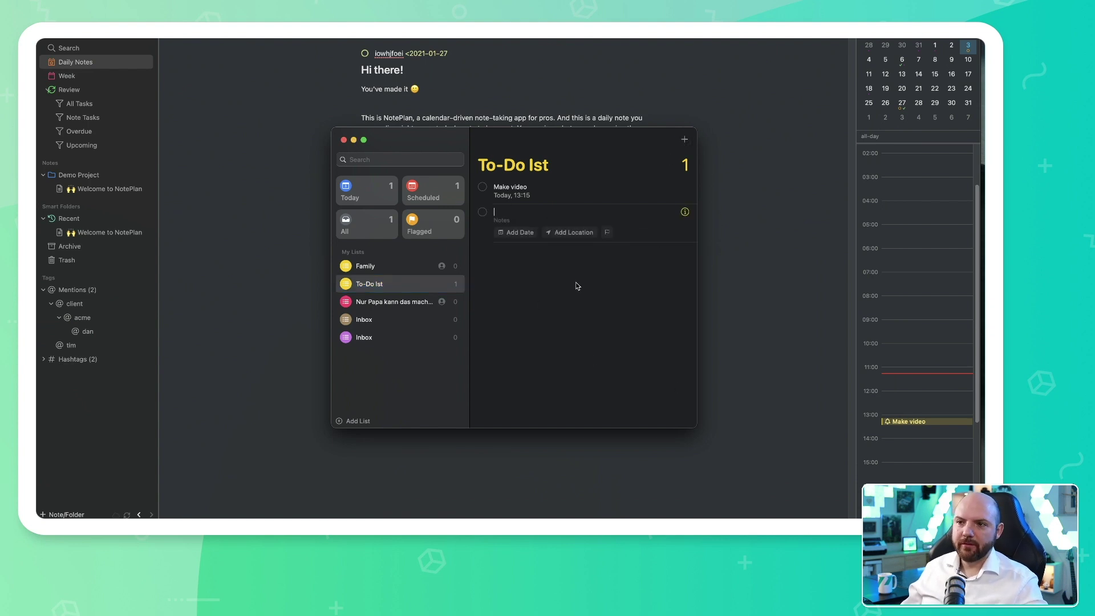
pyautogui.write('Test')
pyautogui.click(517, 232)
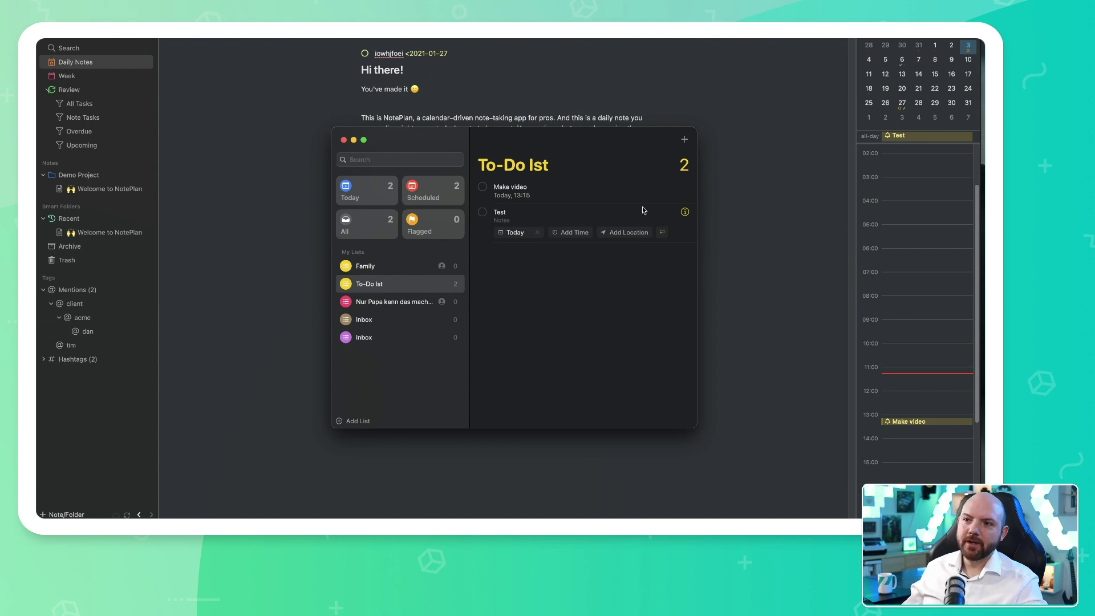
pyautogui.click(565, 232)
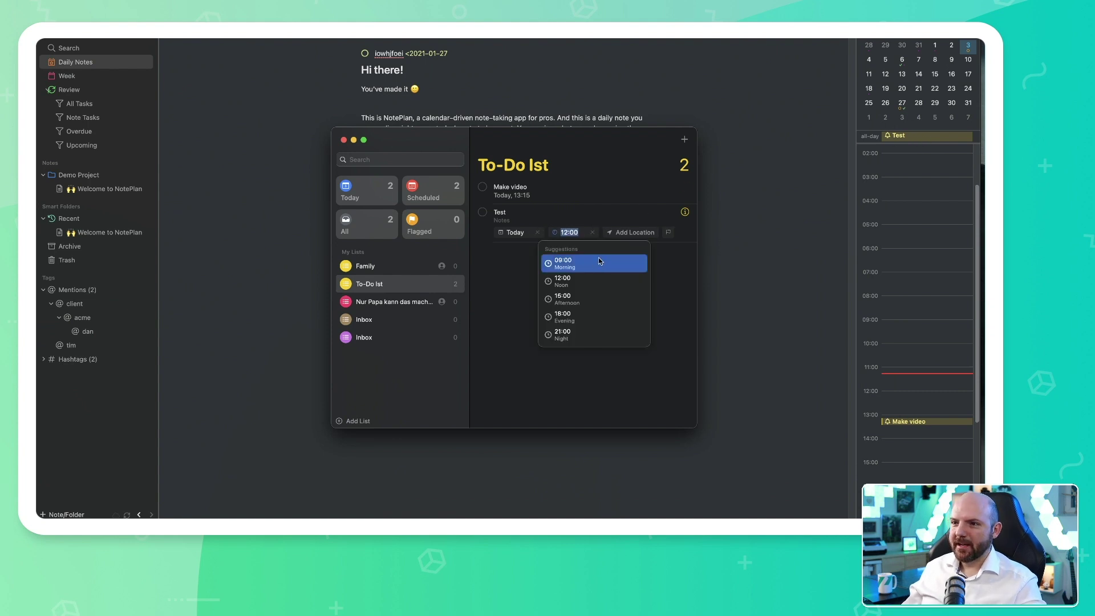
pyautogui.click(584, 299)
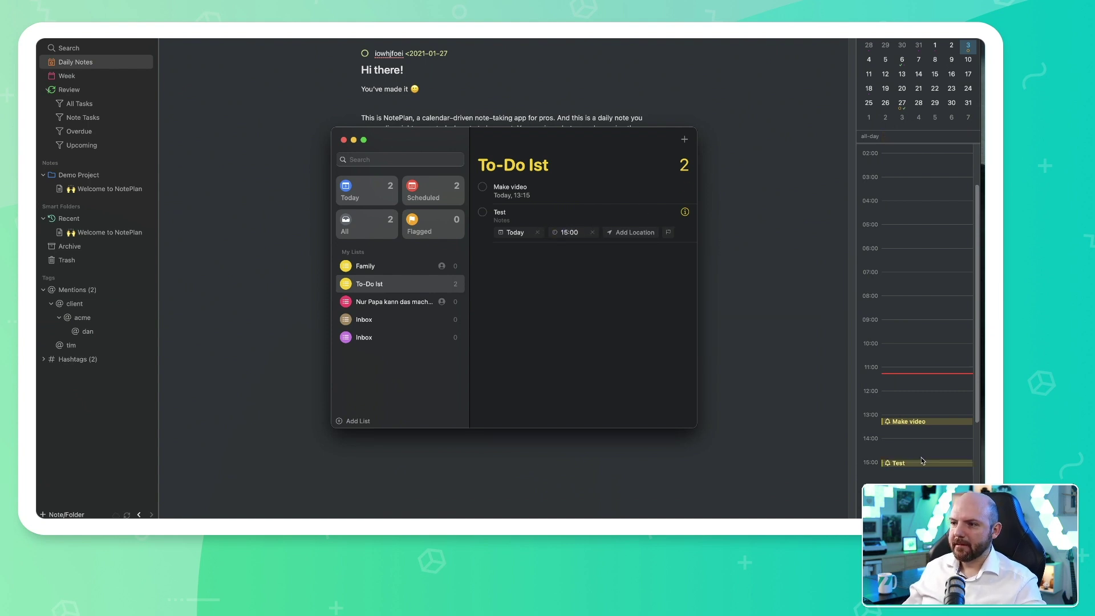
# Step: Close Reminders and check the Test reminder's details on NotePlan's timeline
pyautogui.click(343, 140)
pyautogui.scroll(-4, 918, 400)
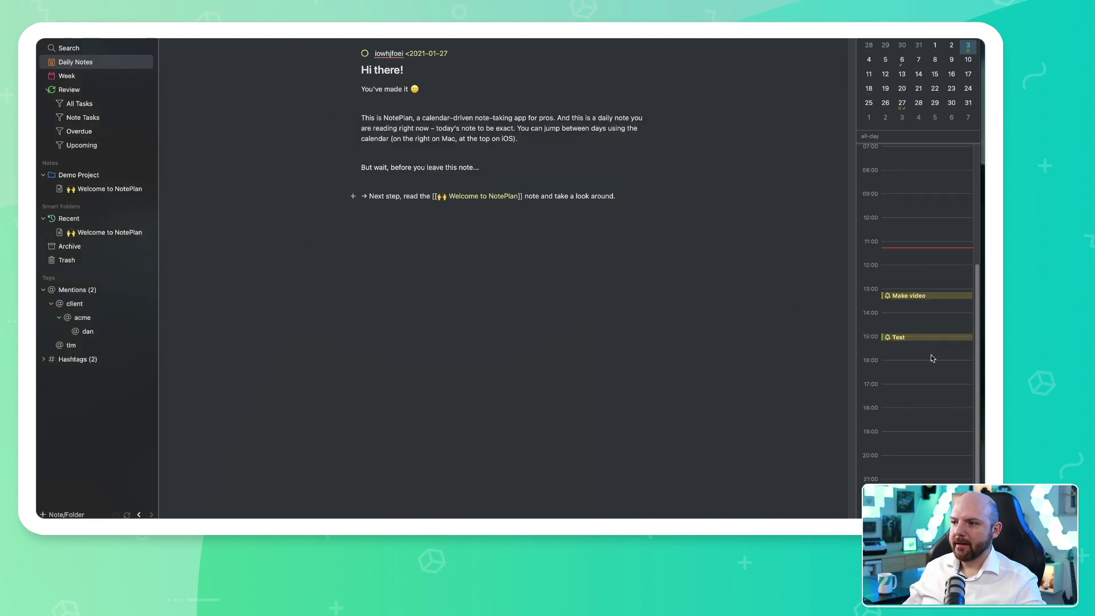
pyautogui.click(905, 339)
pyautogui.click(902, 337)
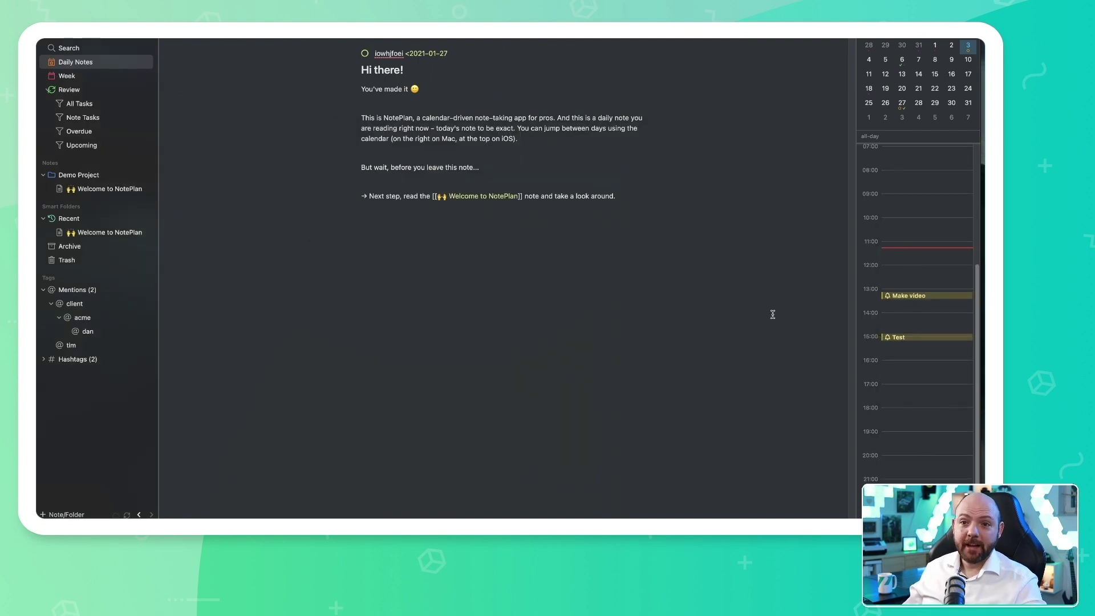
pyautogui.scroll(4, 939, 391)
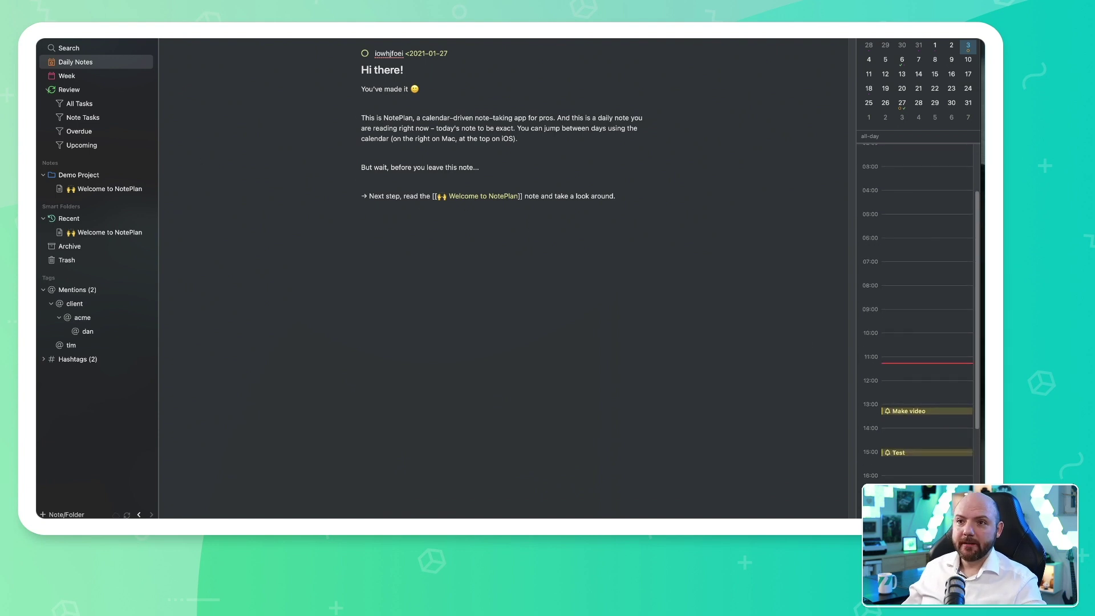
pyautogui.click(870, 60)
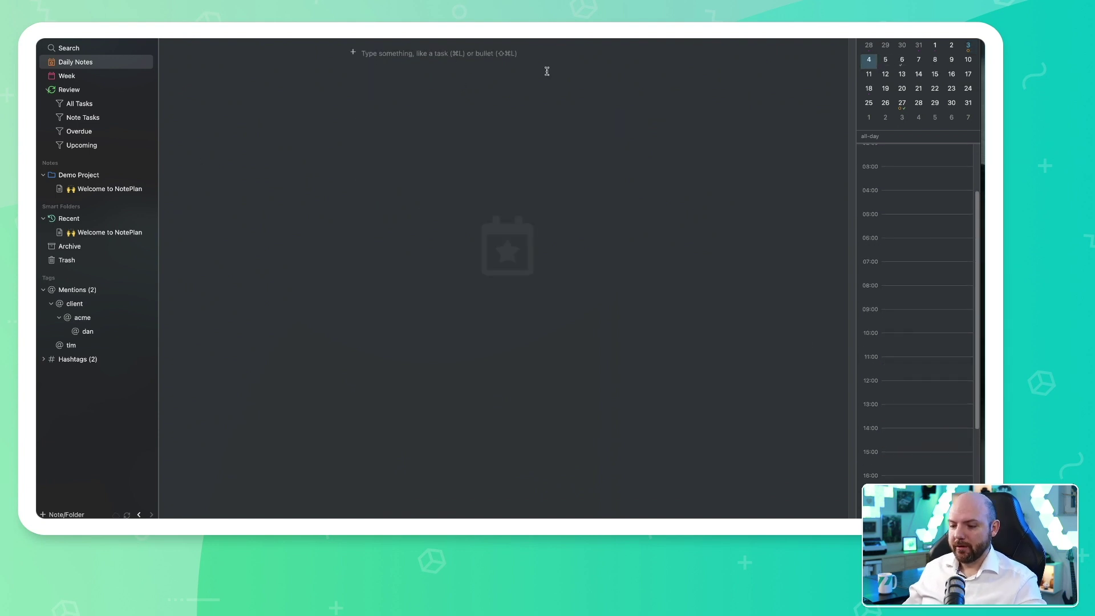
pyautogui.write('@')
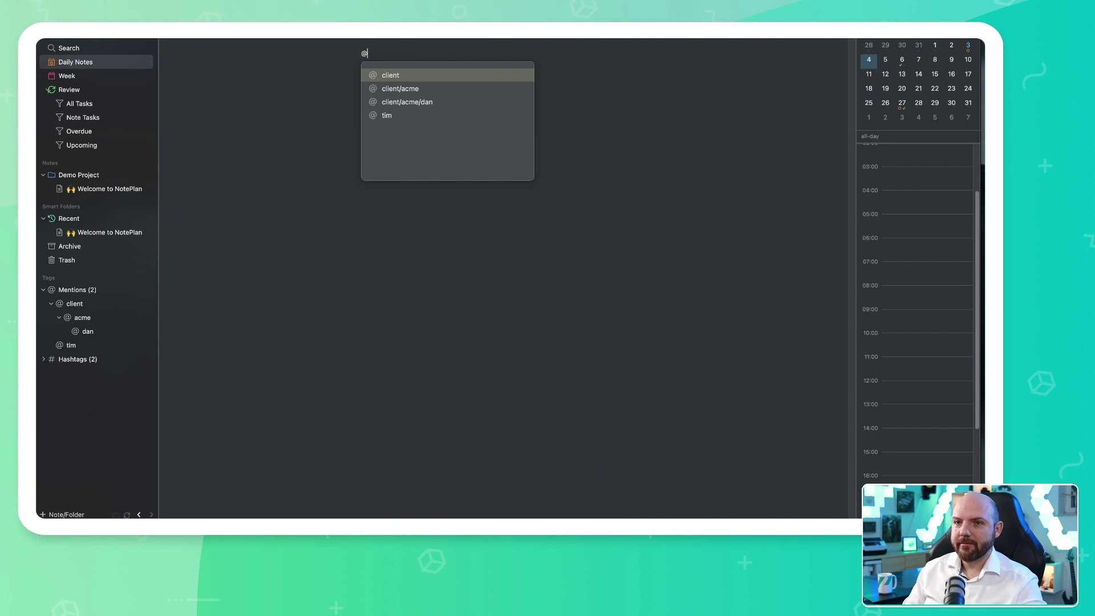
pyautogui.press('BackSpace')
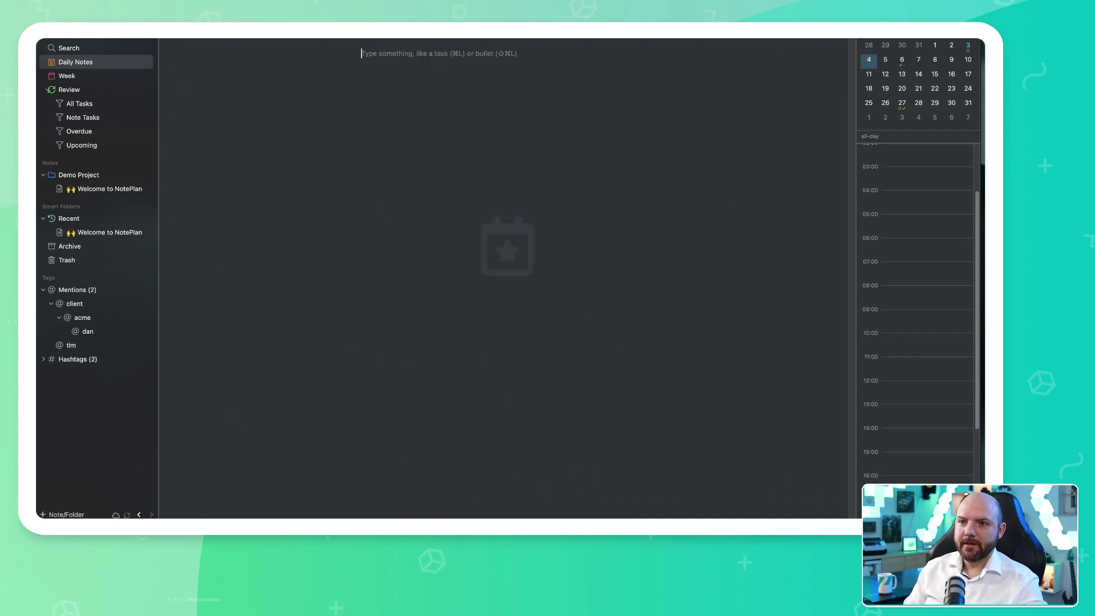
pyautogui.write('Is @Noteplan3 better than @RoamResearch')
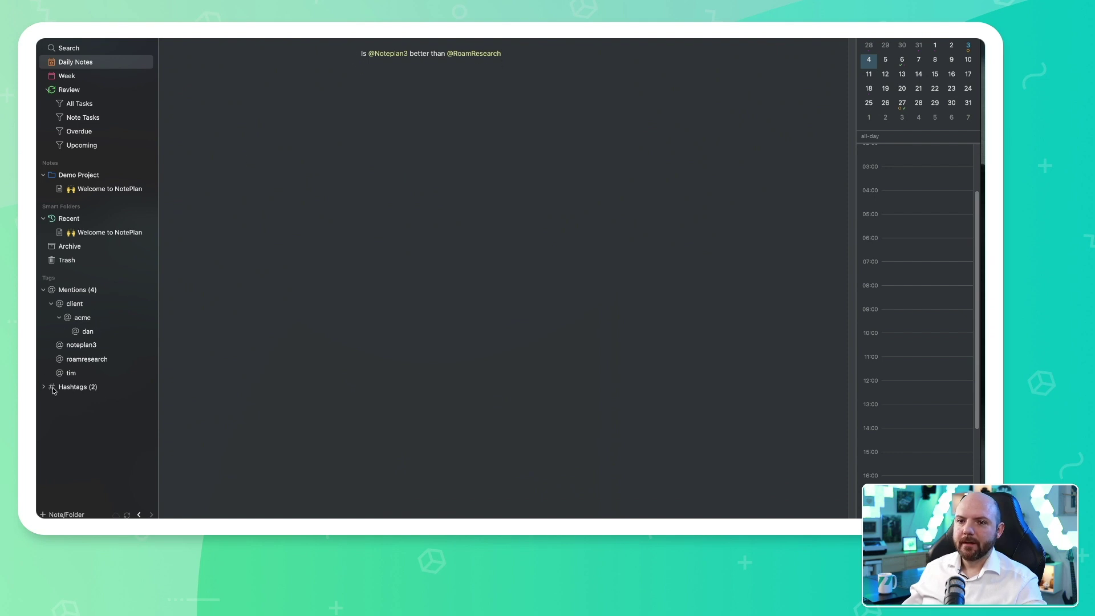
pyautogui.click(85, 359)
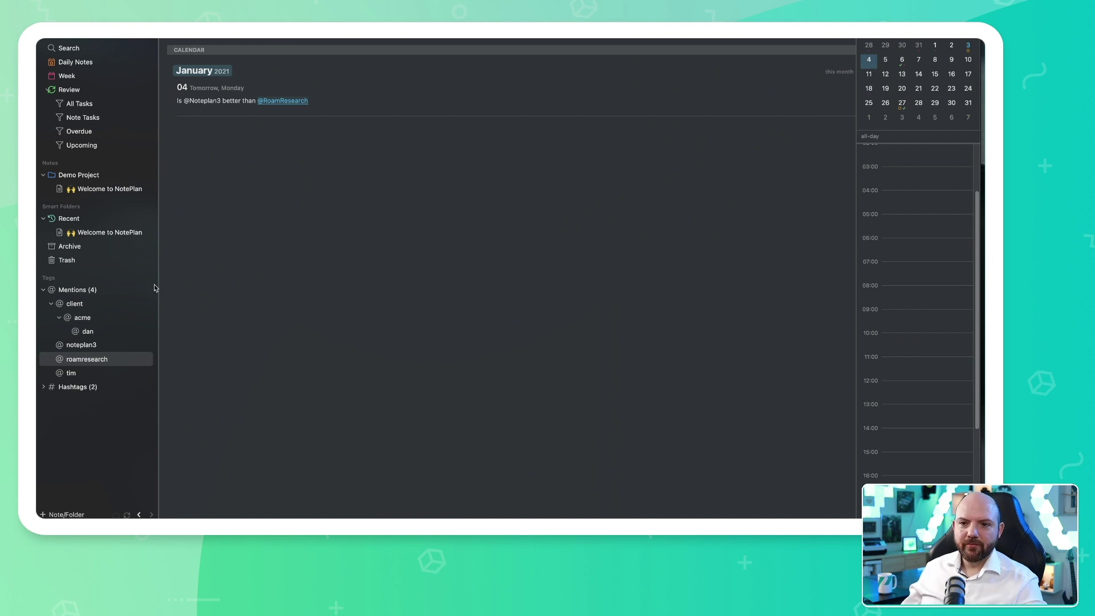
pyautogui.click(81, 345)
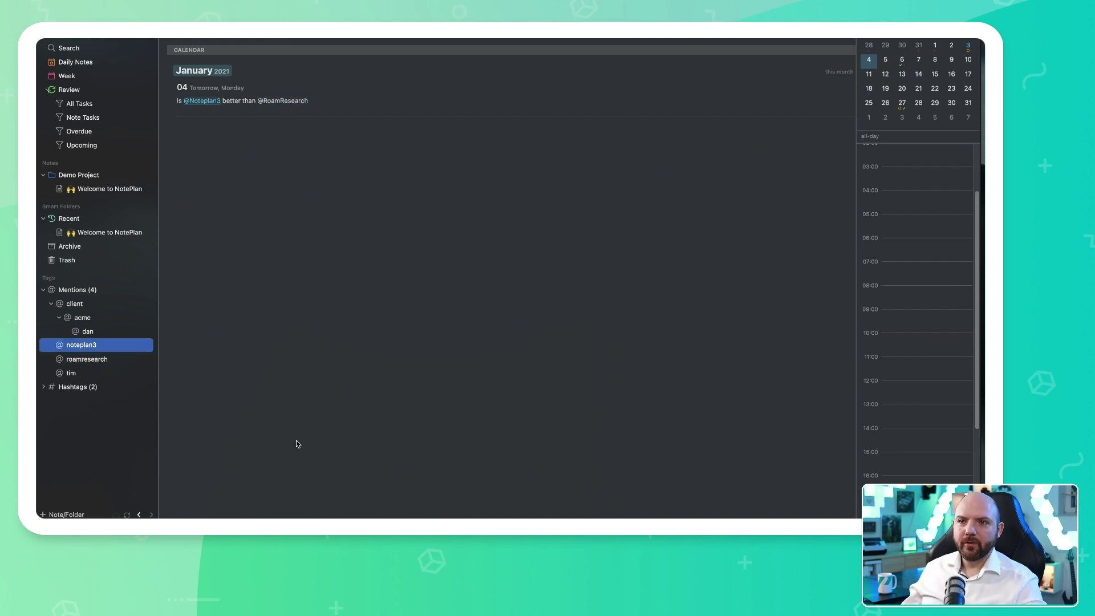
pyautogui.click(51, 303)
pyautogui.click(85, 345)
pyautogui.click(112, 330)
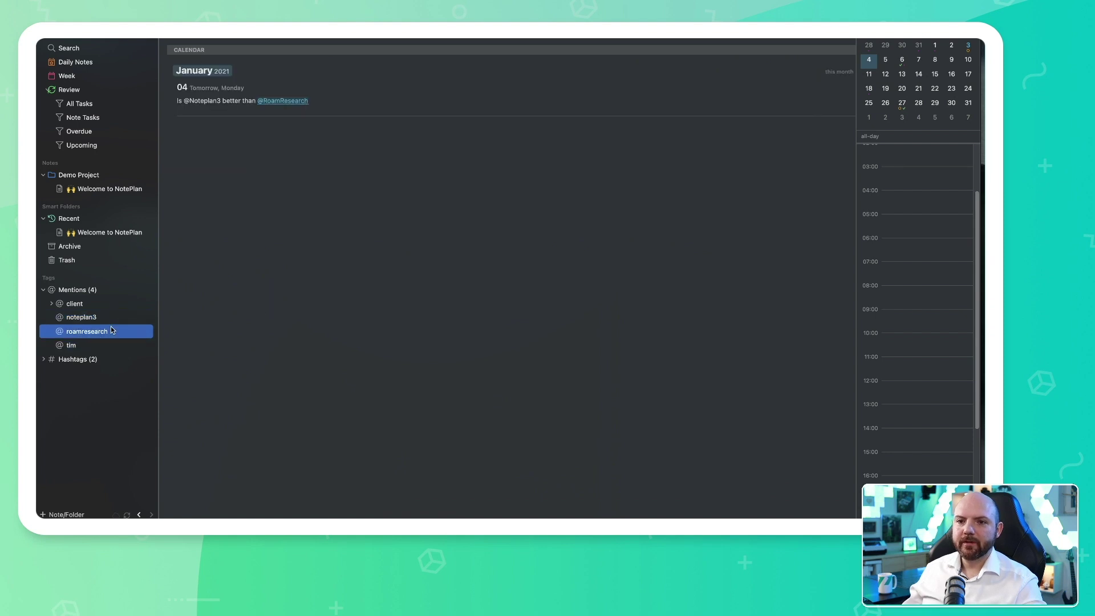
pyautogui.click(44, 359)
pyautogui.click(76, 388)
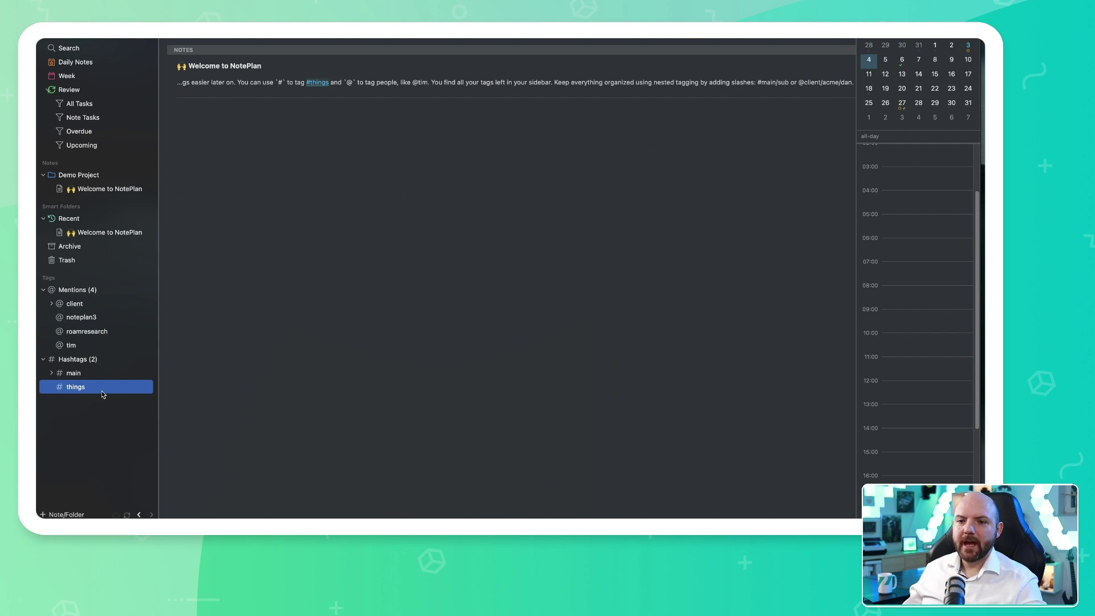
pyautogui.click(81, 337)
pyautogui.click(80, 343)
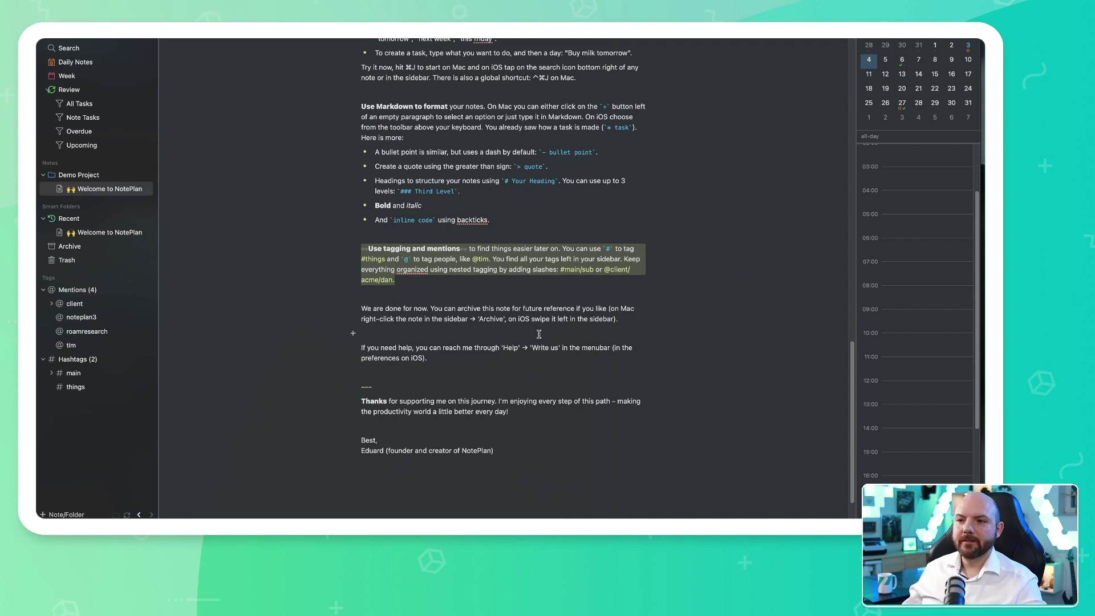
pyautogui.click(51, 304)
pyautogui.click(58, 318)
pyautogui.click(73, 306)
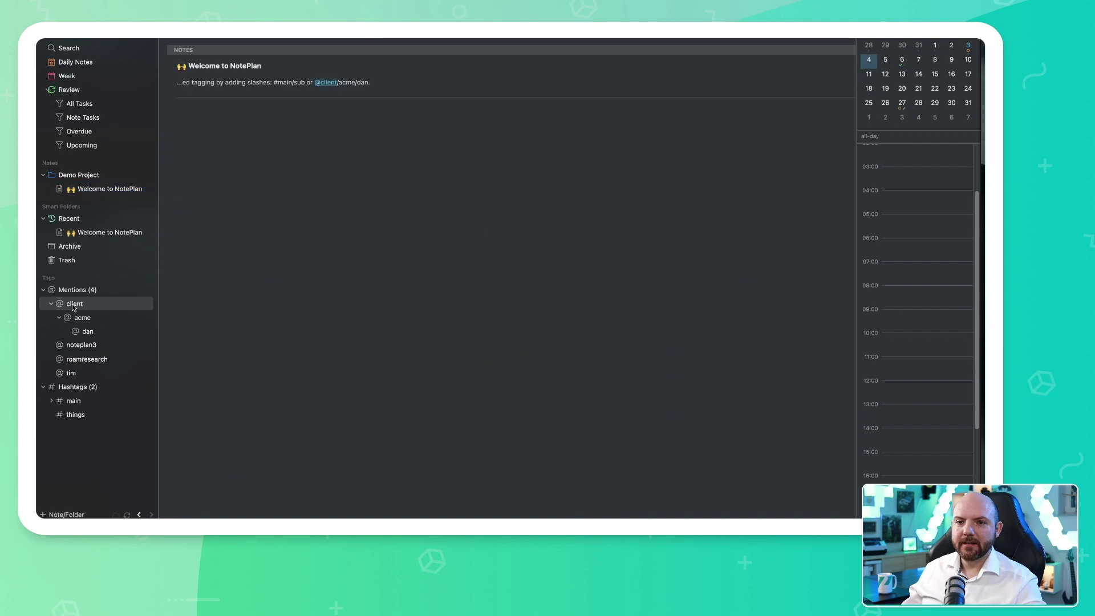
pyautogui.click(93, 319)
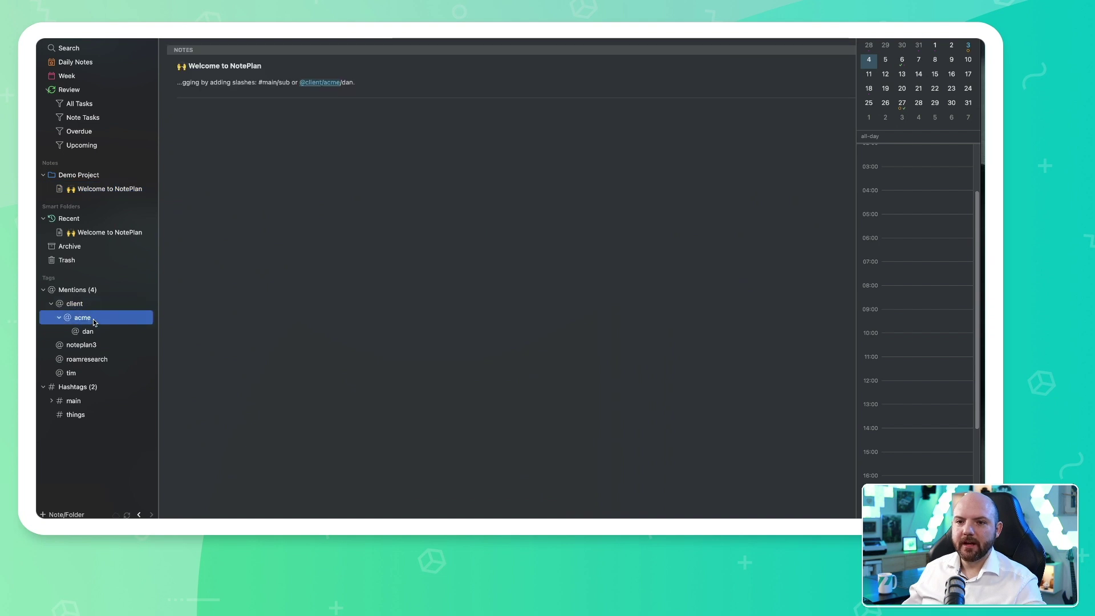
pyautogui.click(85, 330)
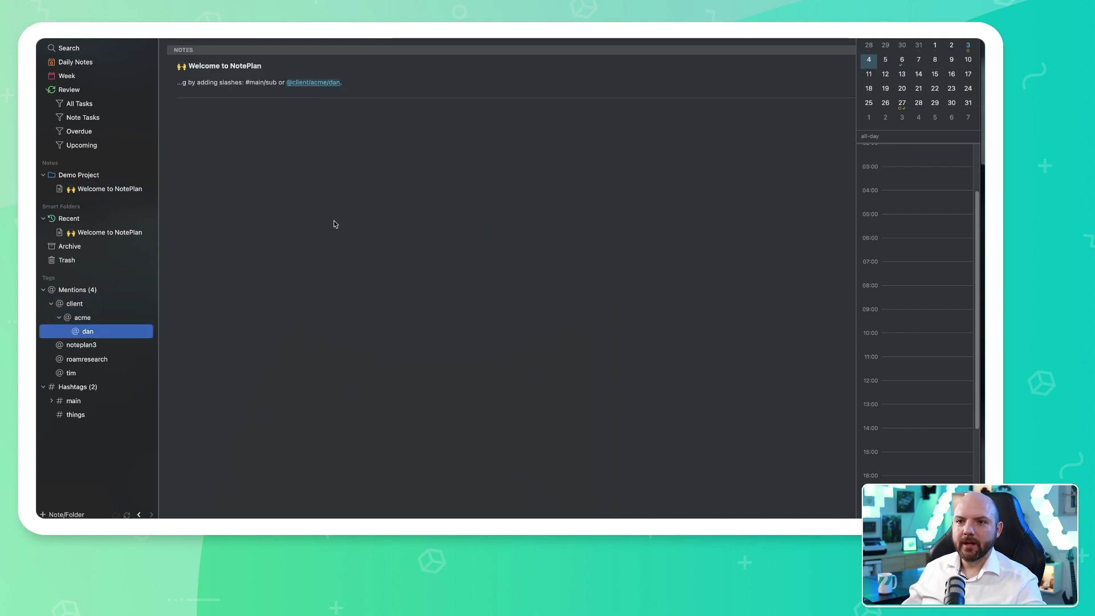
pyautogui.click(83, 61)
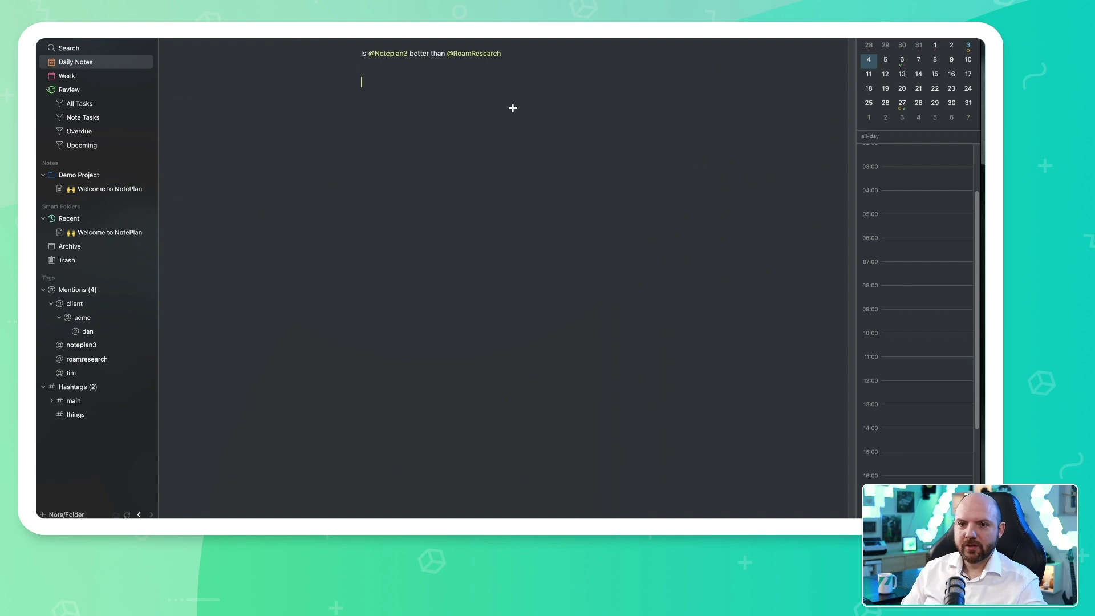
pyautogui.write('@cl')
pyautogui.press('Down')
pyautogui.press('Down')
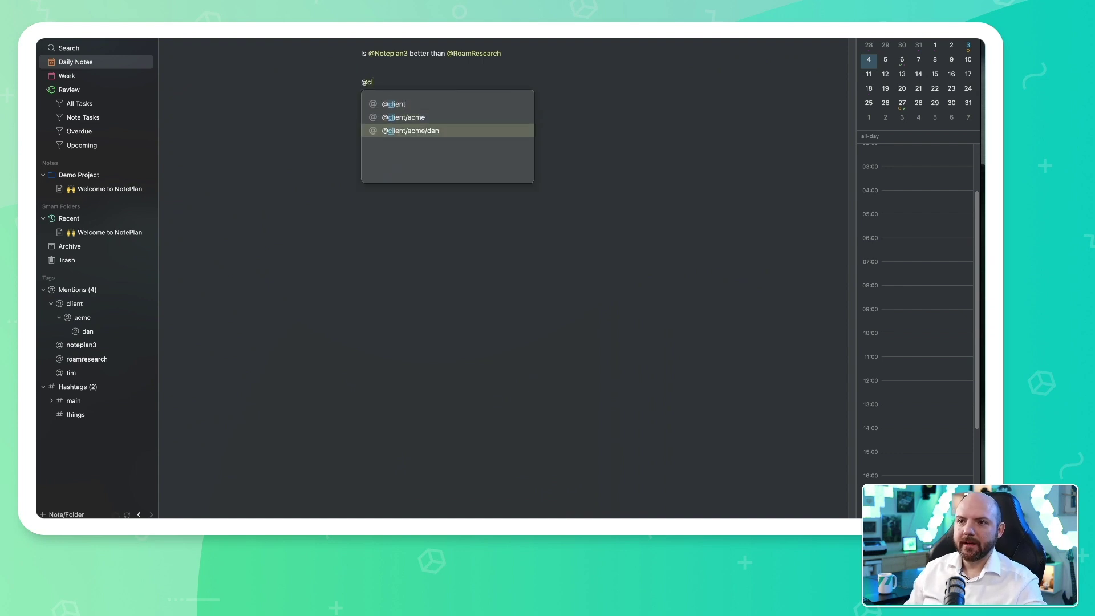
pyautogui.press('Up')
pyautogui.press('Up')
pyautogui.press('Down')
pyautogui.press('Down')
pyautogui.press('Return')
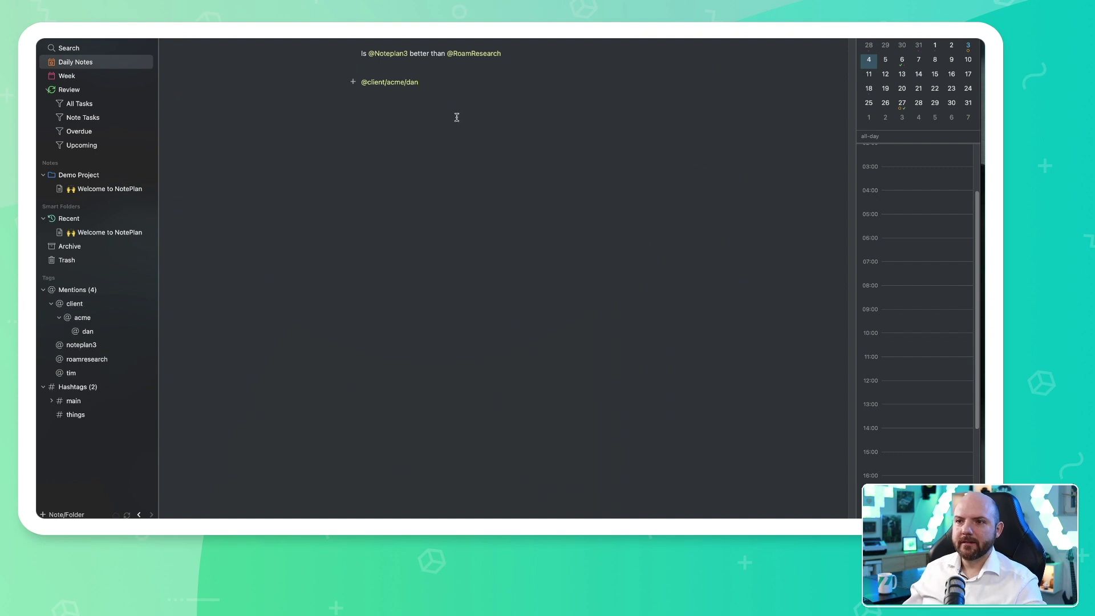
pyautogui.write('jwofjewkmüfew')
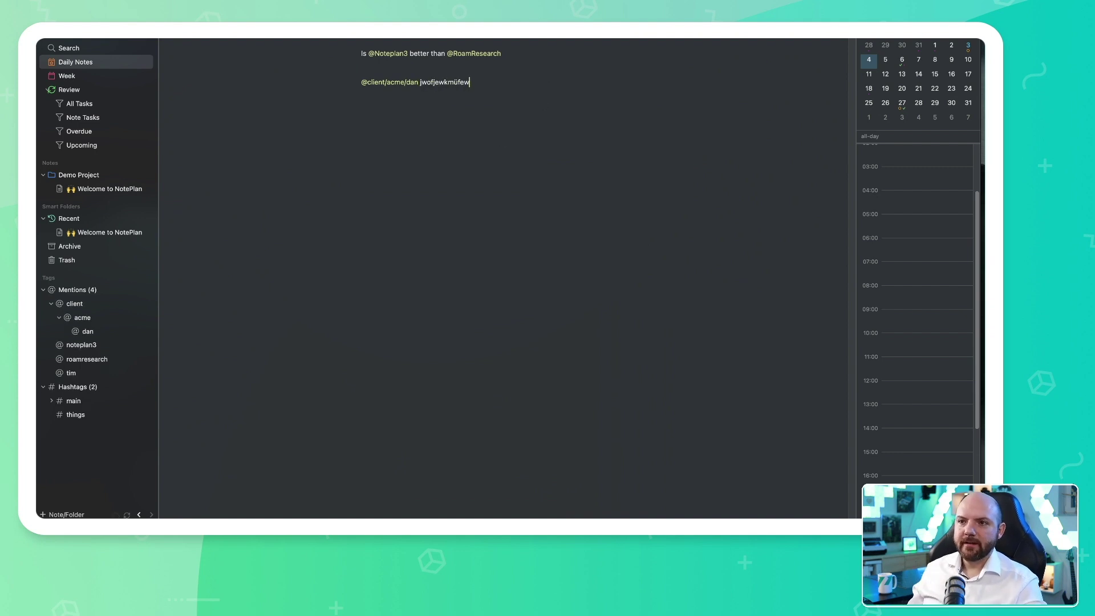
pyautogui.click(75, 305)
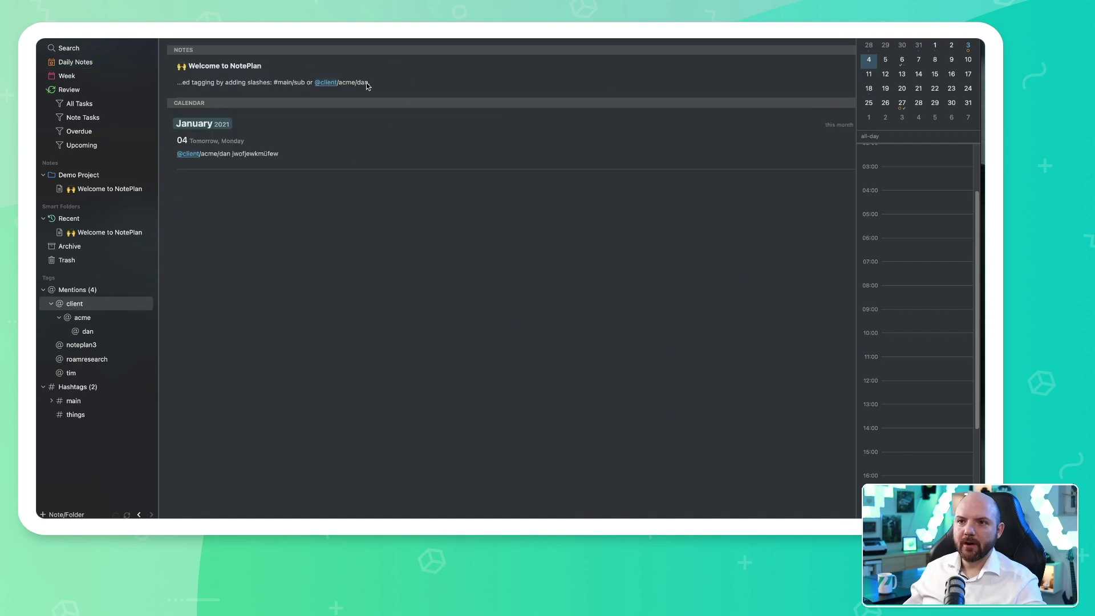
pyautogui.click(90, 323)
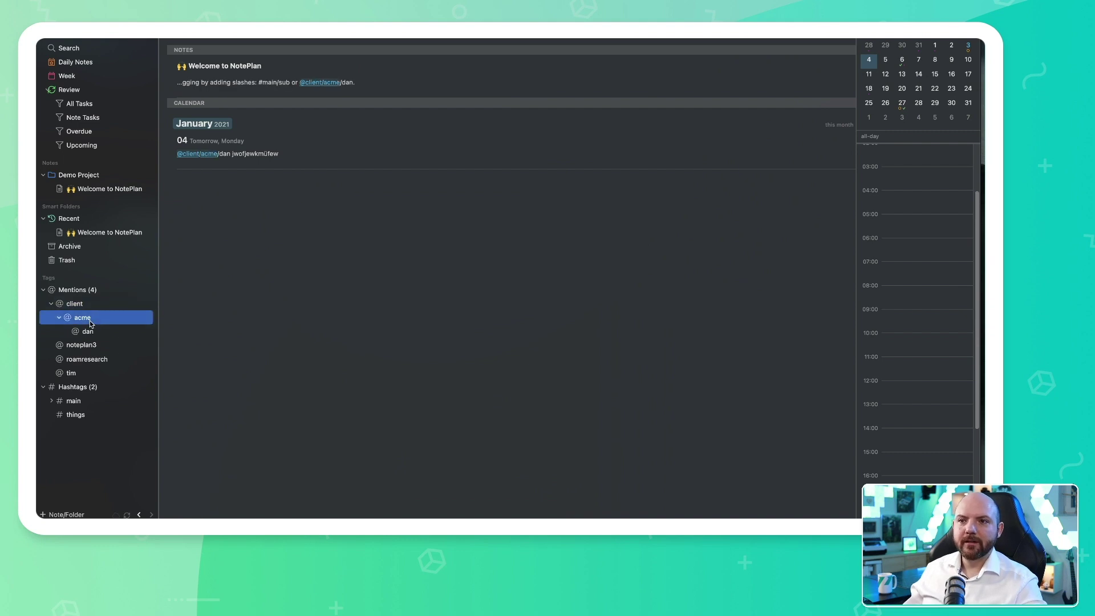
pyautogui.click(92, 332)
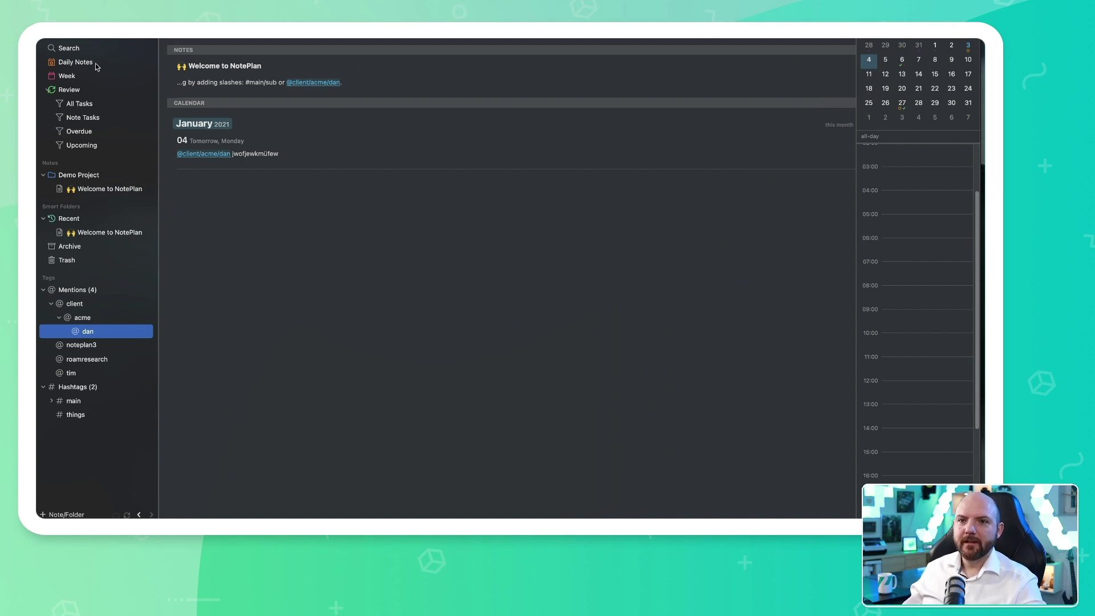
pyautogui.click(75, 62)
pyautogui.click(364, 111)
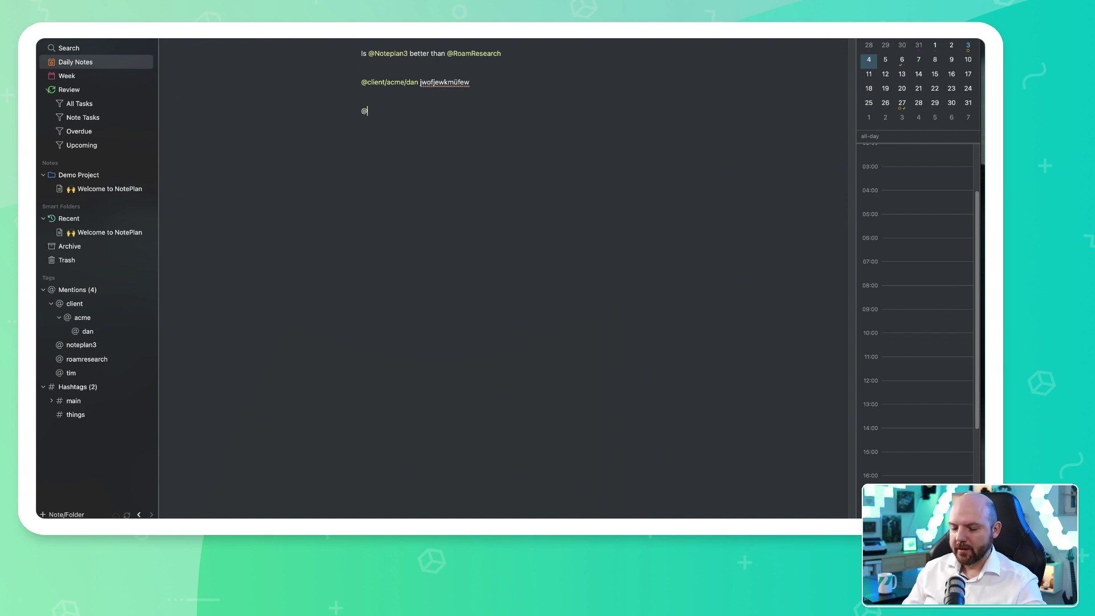
pyautogui.write('@')
pyautogui.press('Down')
pyautogui.press('Return')
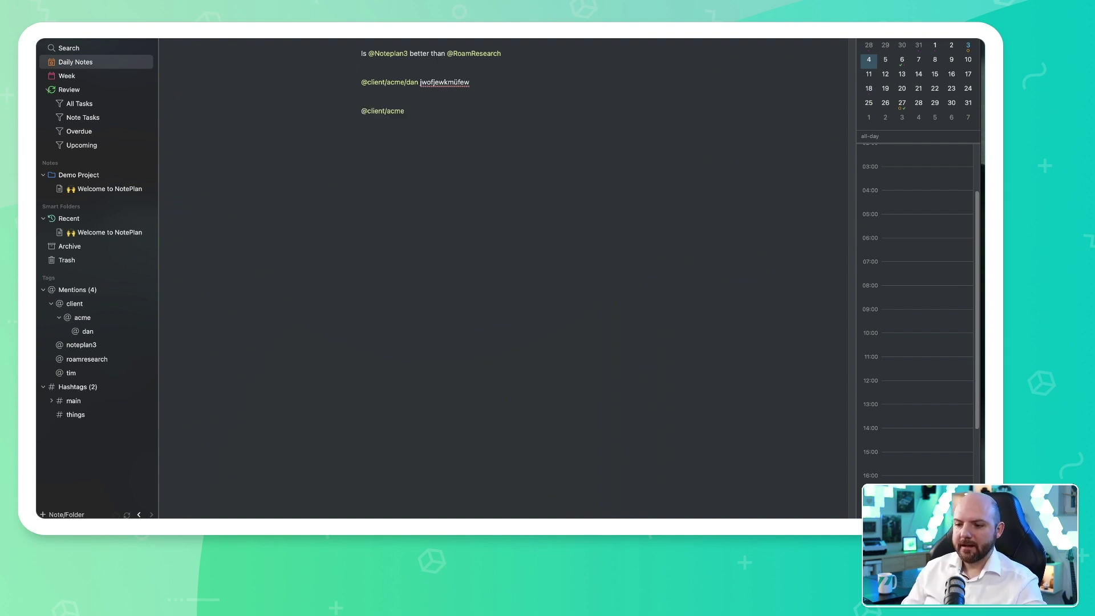
pyautogui.write('/')
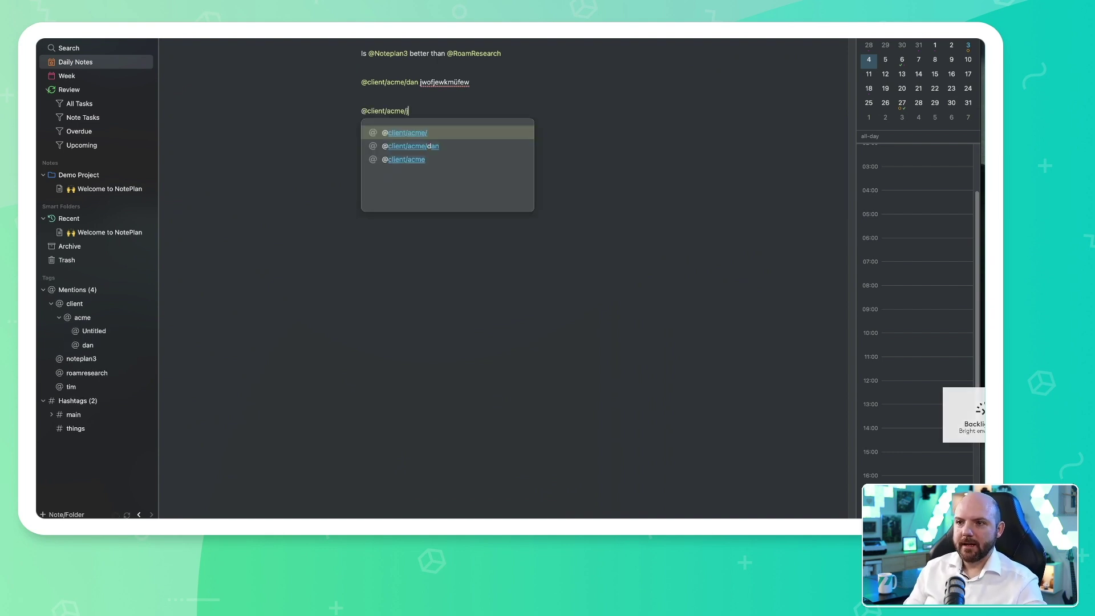
pyautogui.write('jim this is great')
pyautogui.click(88, 318)
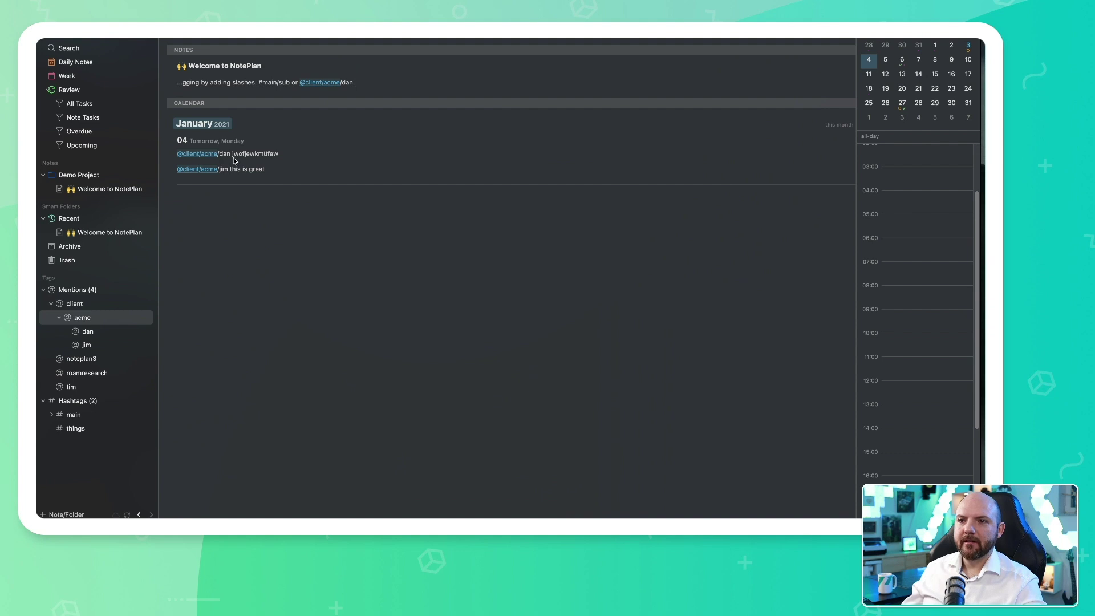
pyautogui.click(93, 346)
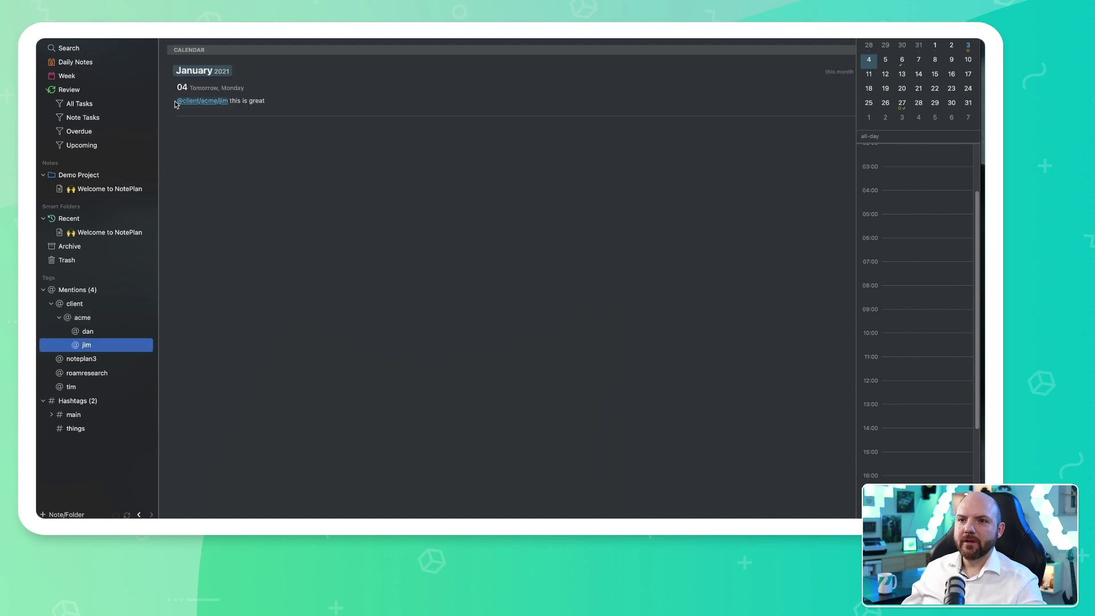
pyautogui.click(81, 333)
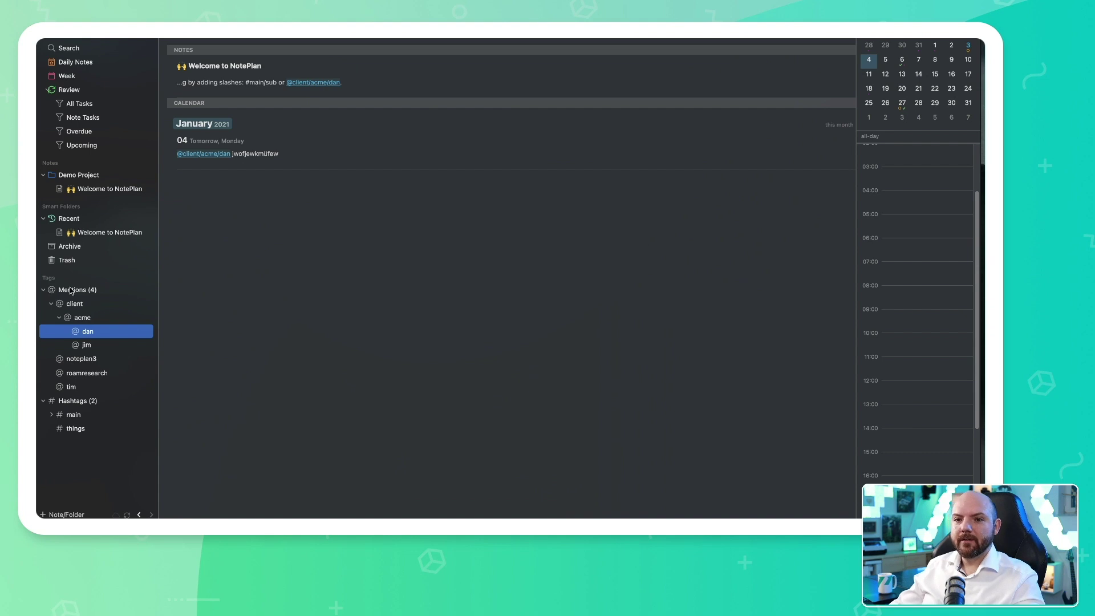
# Step: Add #client/acme/jim and #client/acme/dan lines to today's note, then browse the nested client › acme hashtags
pyautogui.click(182, 141)
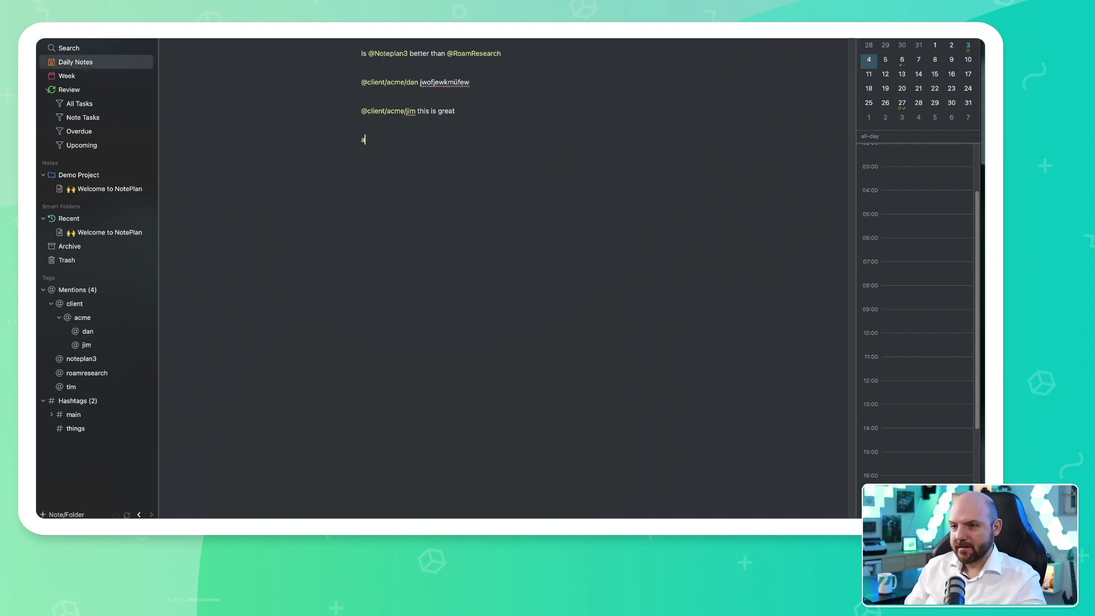
pyautogui.write('#client')
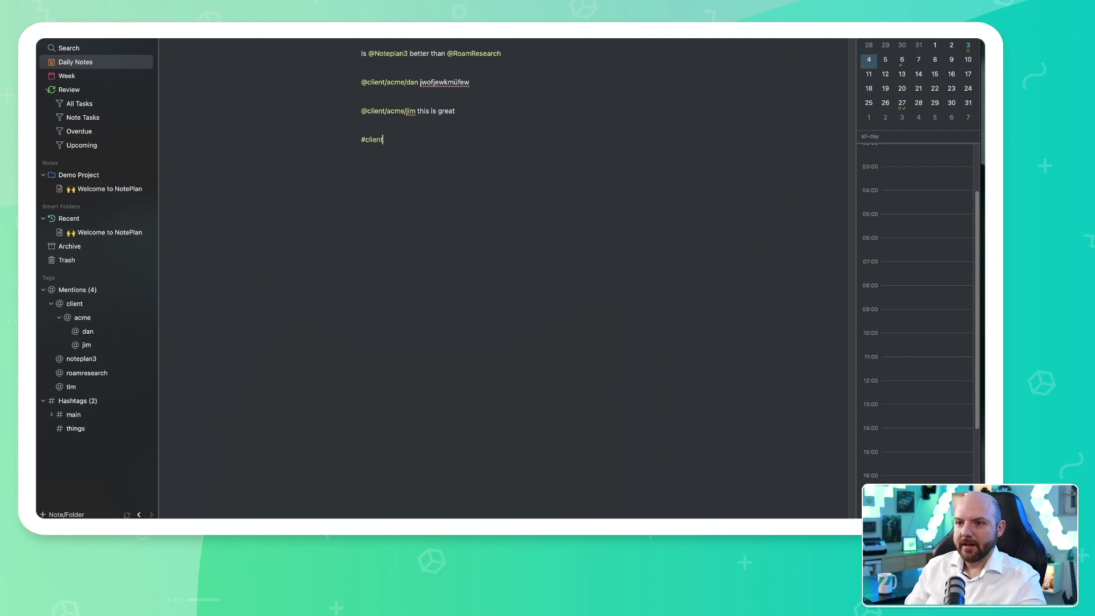
pyautogui.write('/acme/Jim')
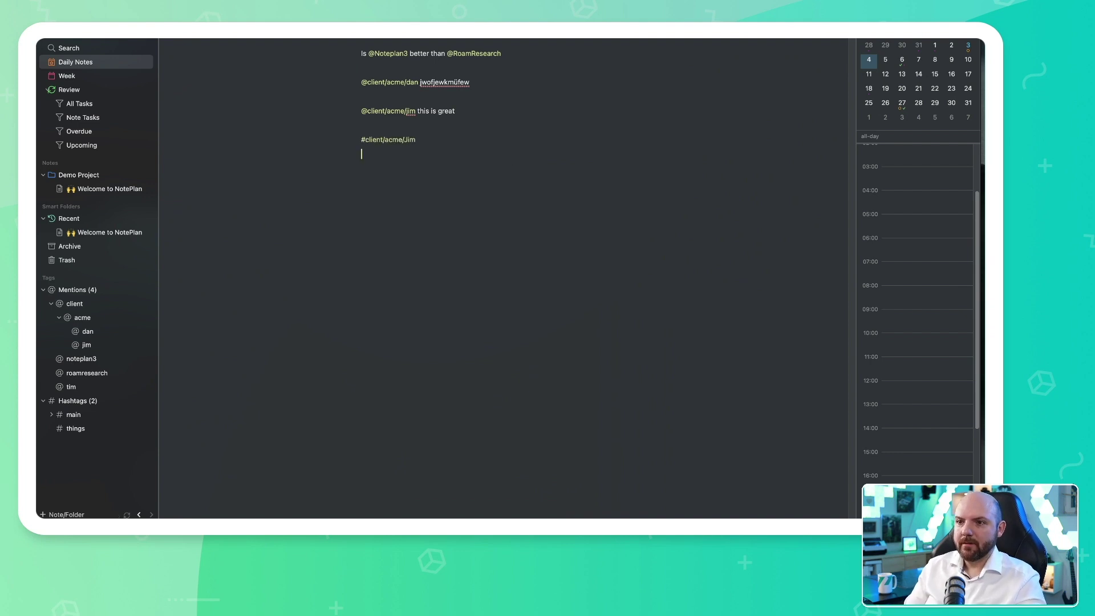
pyautogui.write('#client/acme/')
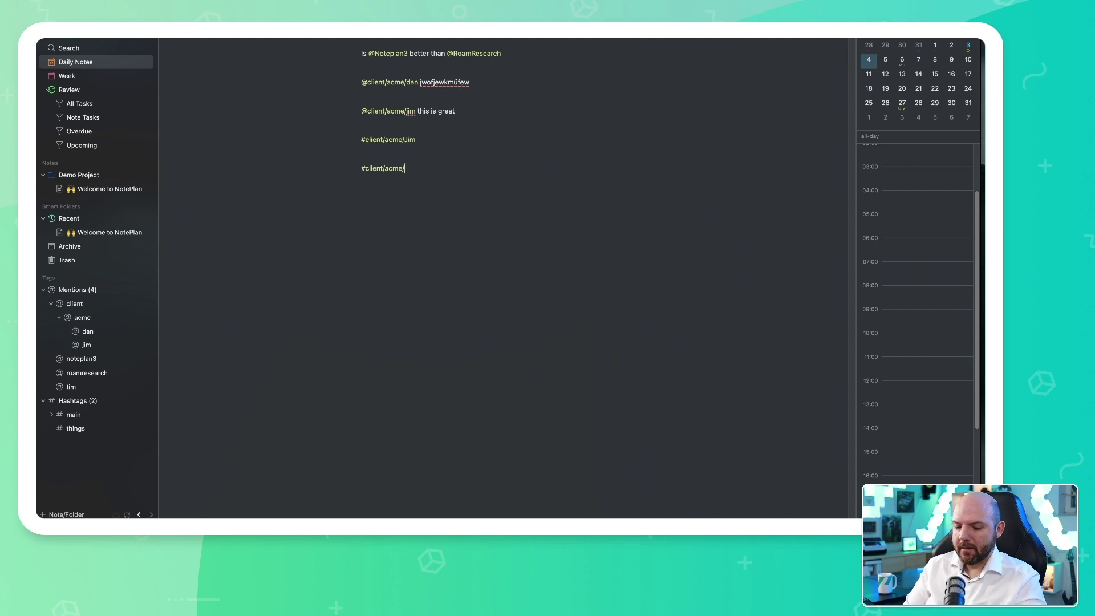
pyautogui.write('dan jfwoejfiopwe')
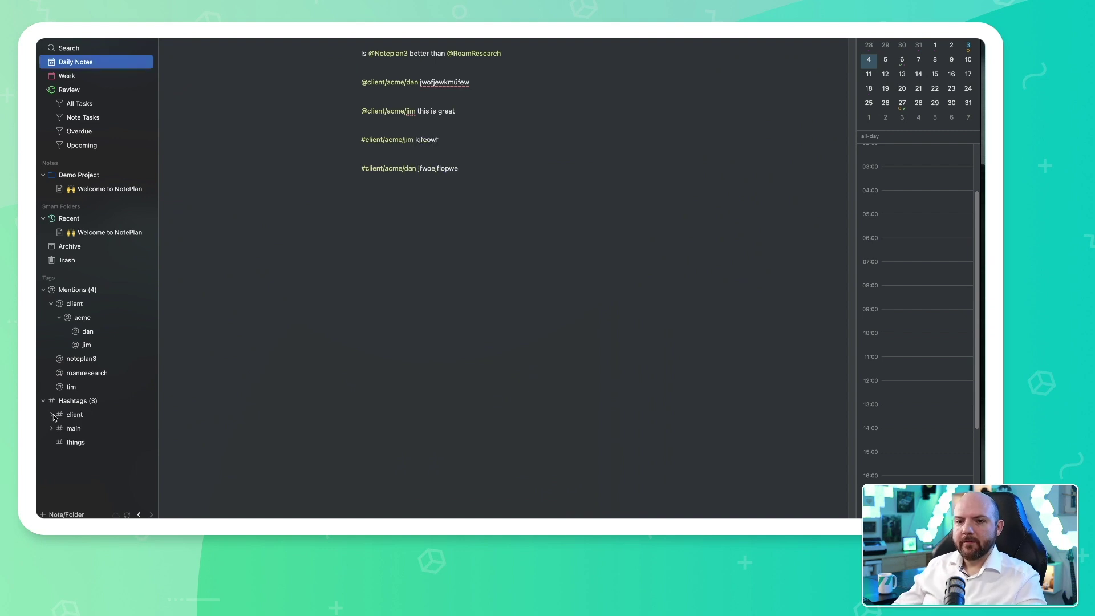
pyautogui.click(52, 415)
pyautogui.click(66, 429)
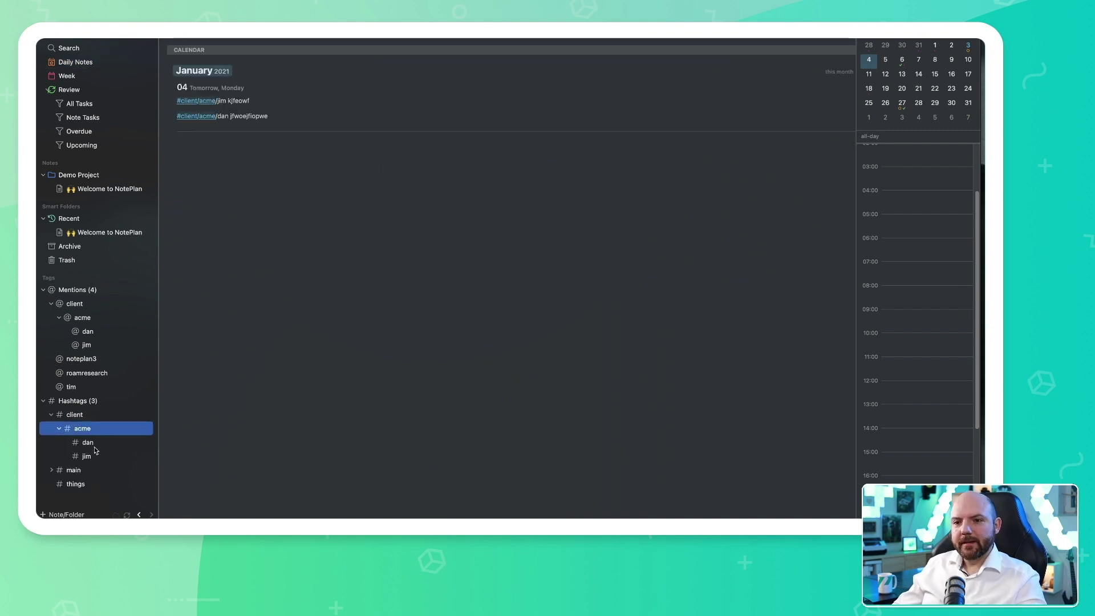
pyautogui.click(95, 444)
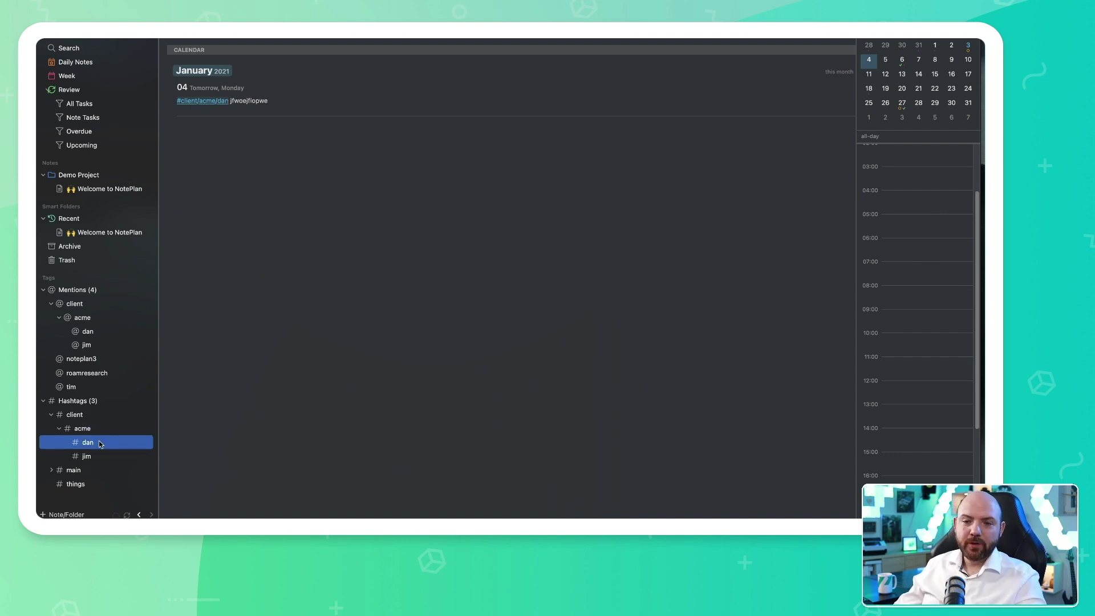
pyautogui.click(89, 320)
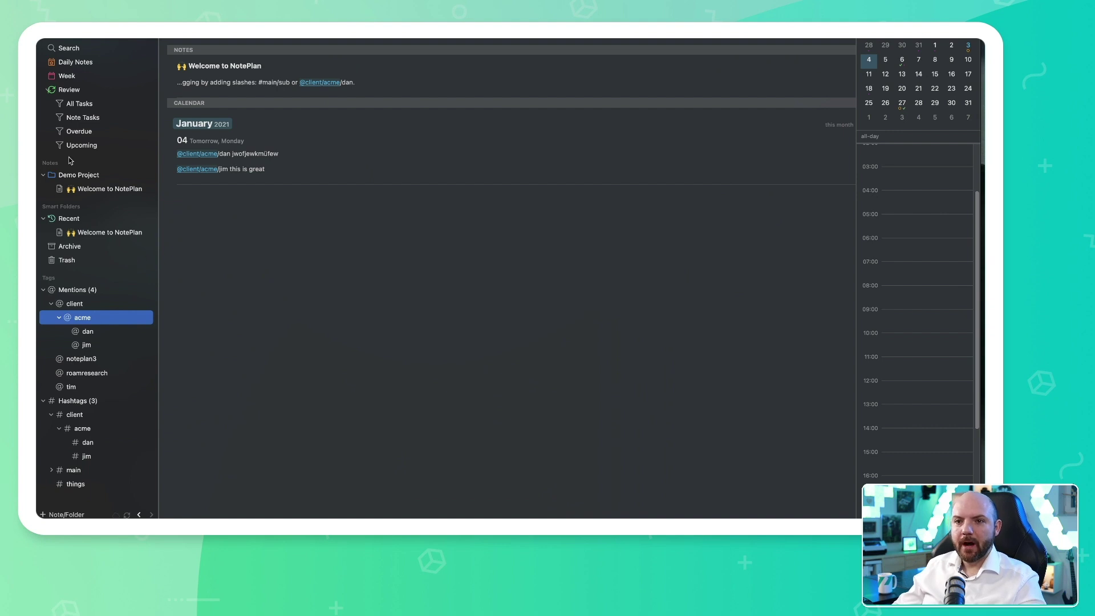
# Step: Add a [[New Page]] link to today's note and follow it to create the note
pyautogui.click(97, 192)
pyautogui.press('super+1')
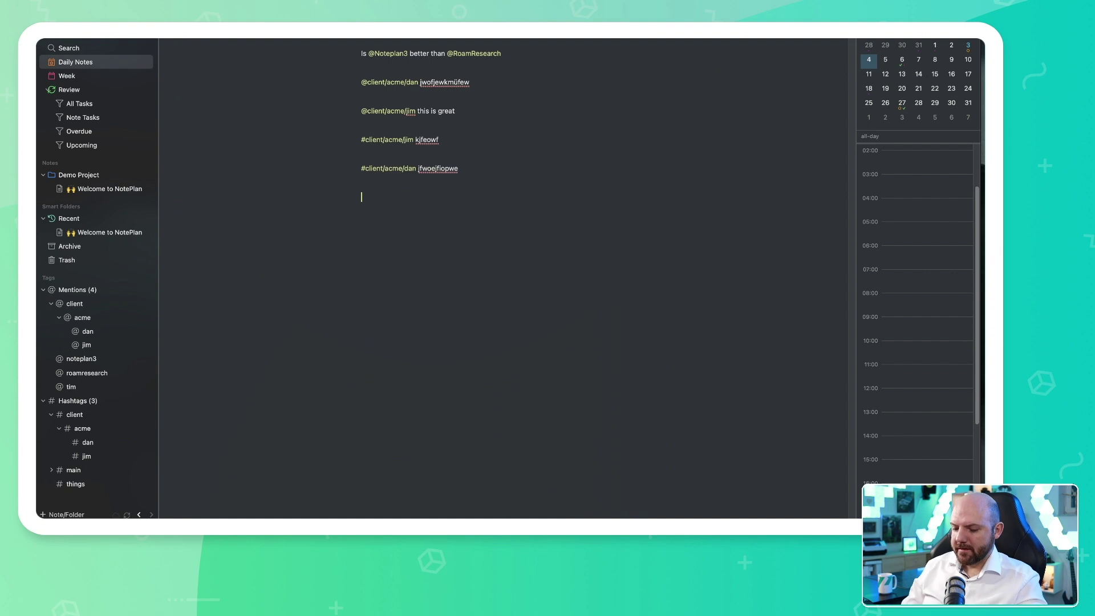
pyautogui.write('[[')
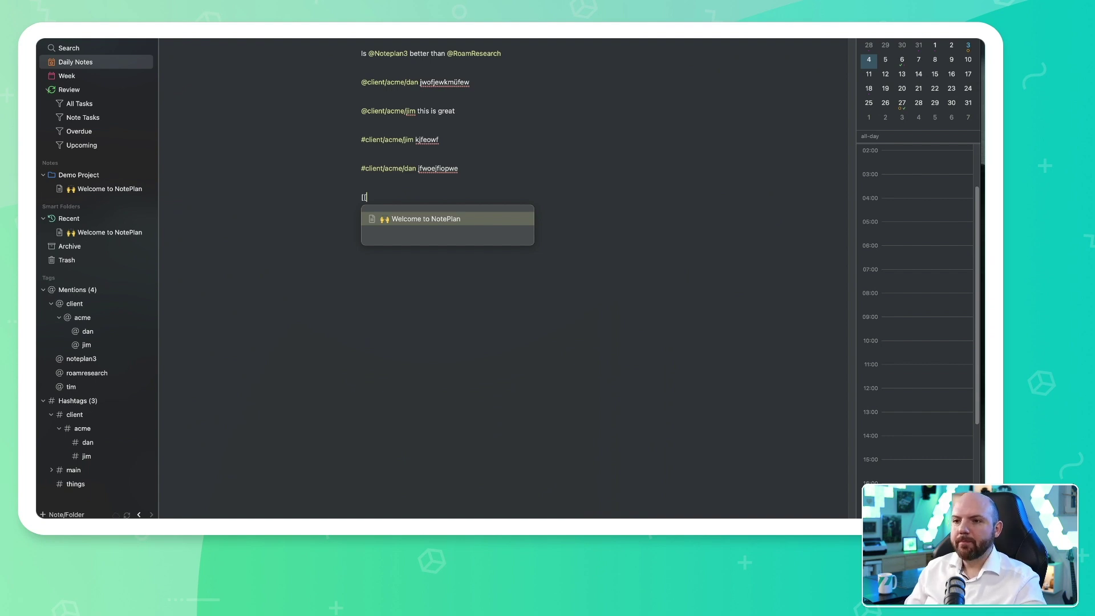
pyautogui.write('New Page]]')
pyautogui.click(380, 199)
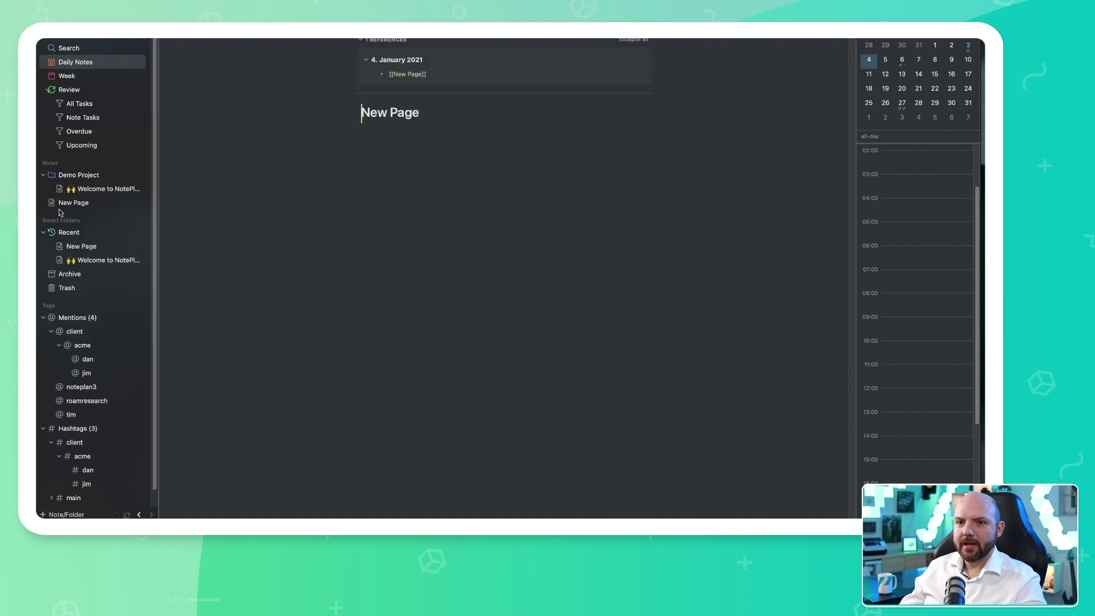
# Step: Type three sample lines into New Page and reopen it from the notes list
pyautogui.write('weiofuhwoiej')
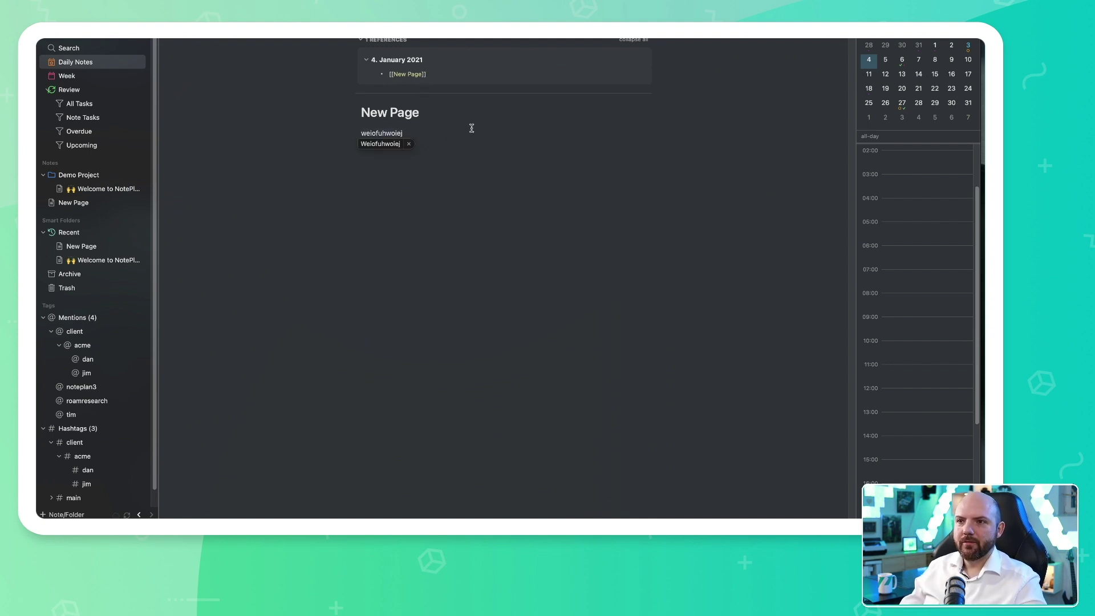
pyautogui.press('Return')
pyautogui.write('wkneflk')
pyautogui.press('Return')
pyautogui.write('iojwpe')
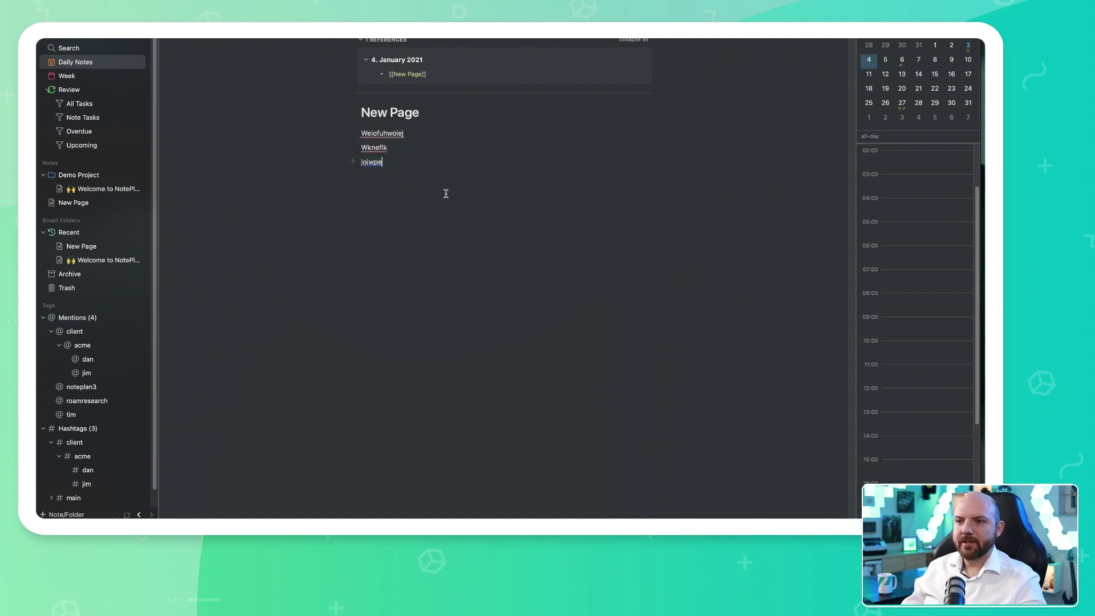
pyautogui.click(64, 203)
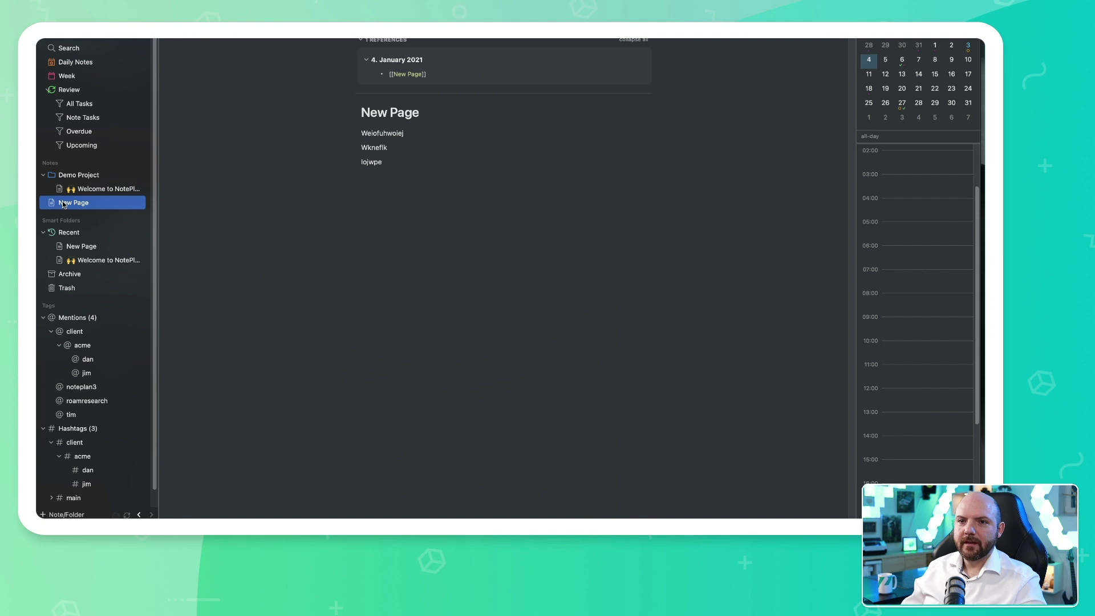
# Step: Create a New Folder and move New Page into it
pyautogui.click(52, 514)
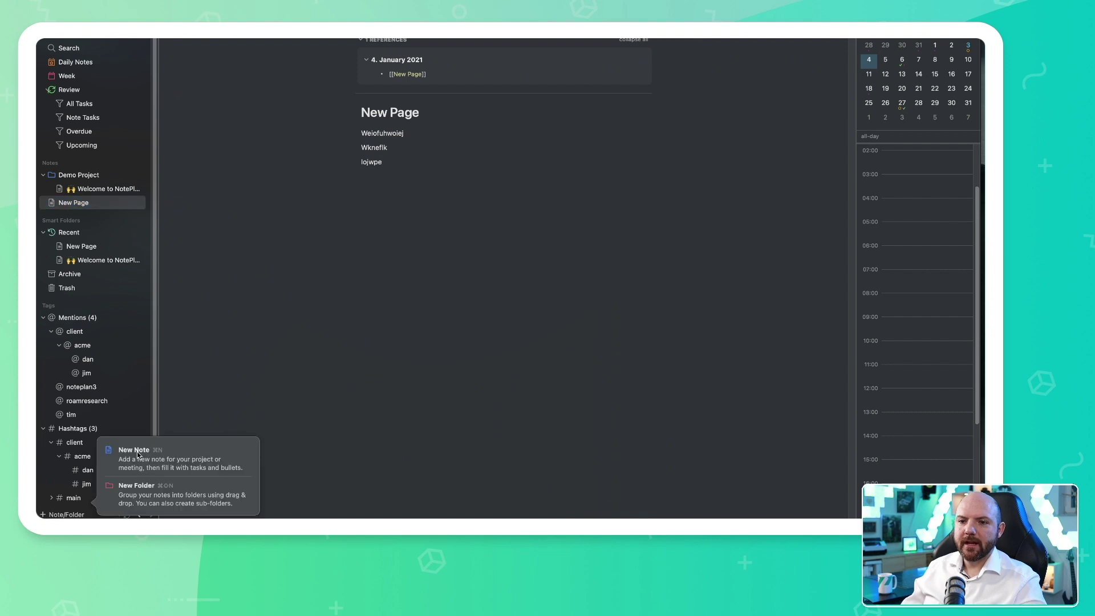
pyautogui.click(152, 489)
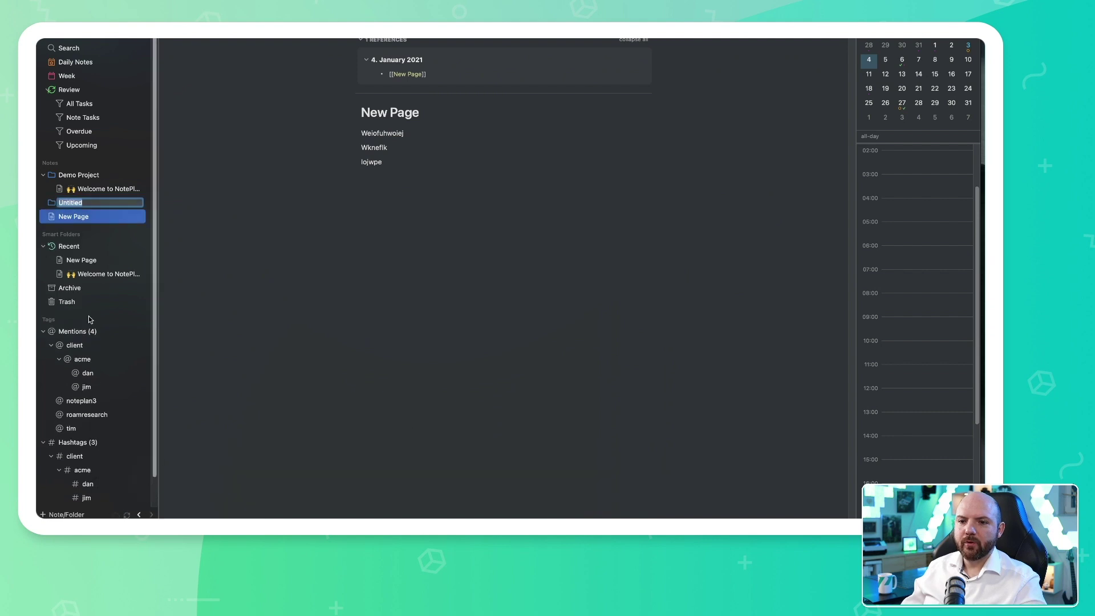
pyautogui.click(78, 205)
pyautogui.moveTo(78, 207); pyautogui.dragTo(77, 207)
pyautogui.click(78, 219)
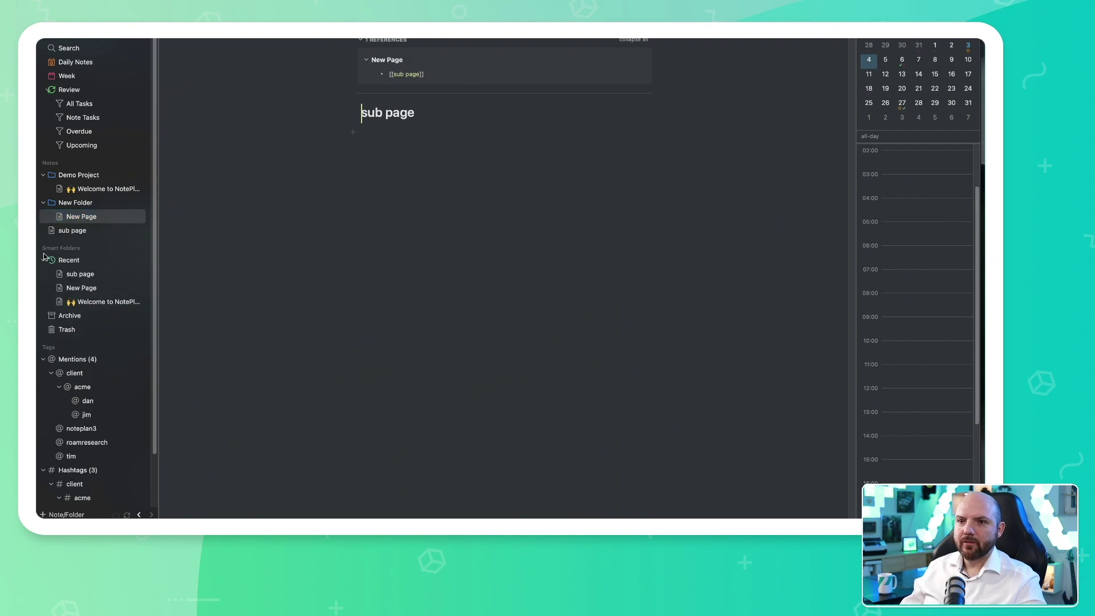
# Step: Move sub page into New Folder and check the links between New Page and sub page
pyautogui.click(75, 214)
pyautogui.press('Down')
pyautogui.click(43, 202)
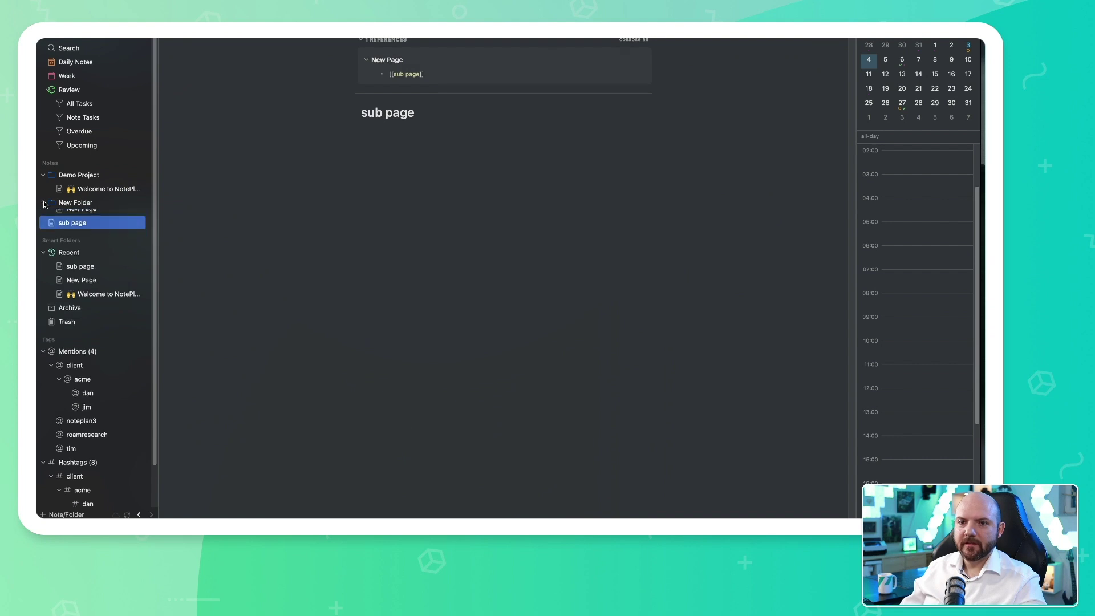
pyautogui.click(46, 176)
pyautogui.click(45, 176)
pyautogui.click(45, 175)
pyautogui.moveTo(63, 203); pyautogui.dragTo(75, 228)
pyautogui.click(73, 218)
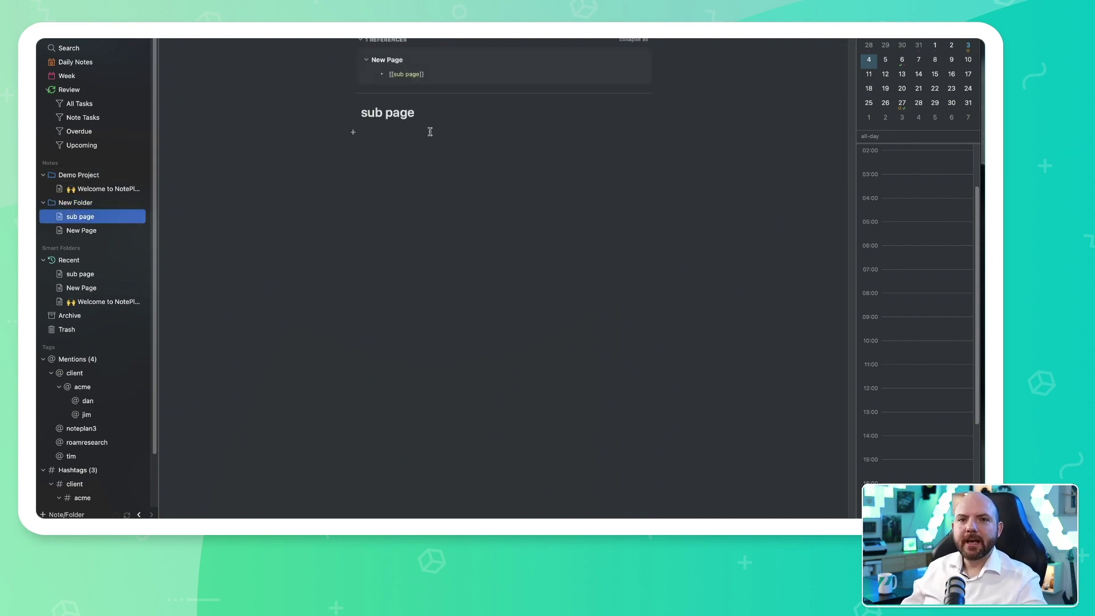
pyautogui.moveTo(114, 217)
pyautogui.mouseDown()
pyautogui.moveTo(127, 245)
pyautogui.moveTo(106, 224)
pyautogui.mouseUp()
pyautogui.click(407, 73)
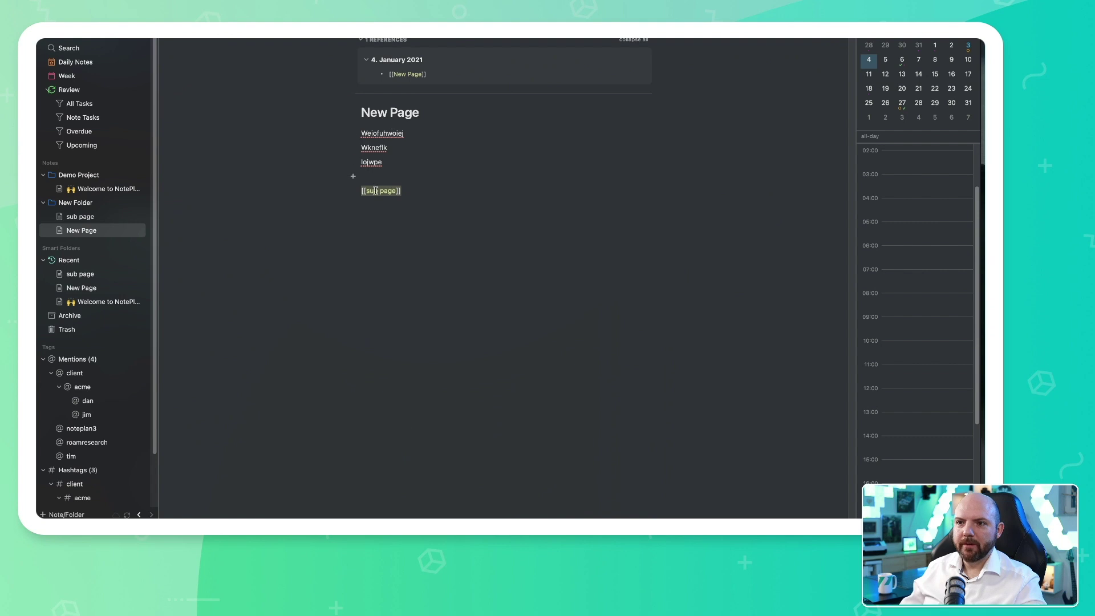
pyautogui.click(375, 191)
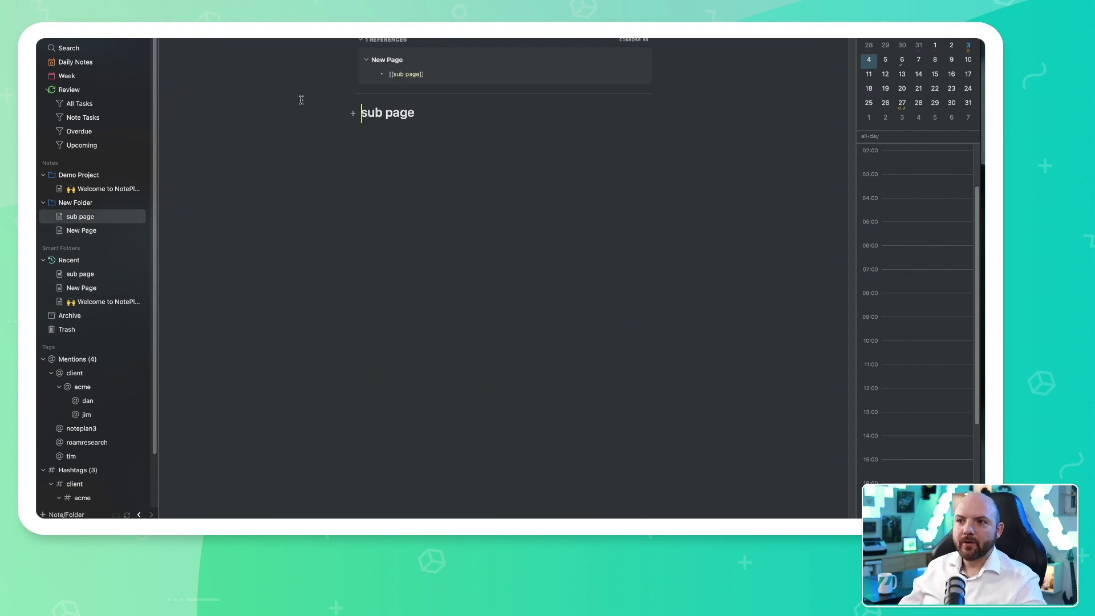
# Step: Insert a [[🙌 Welcome to NotePlan]] link below [[sub page]] in New Page and check the linked note
pyautogui.click(407, 74)
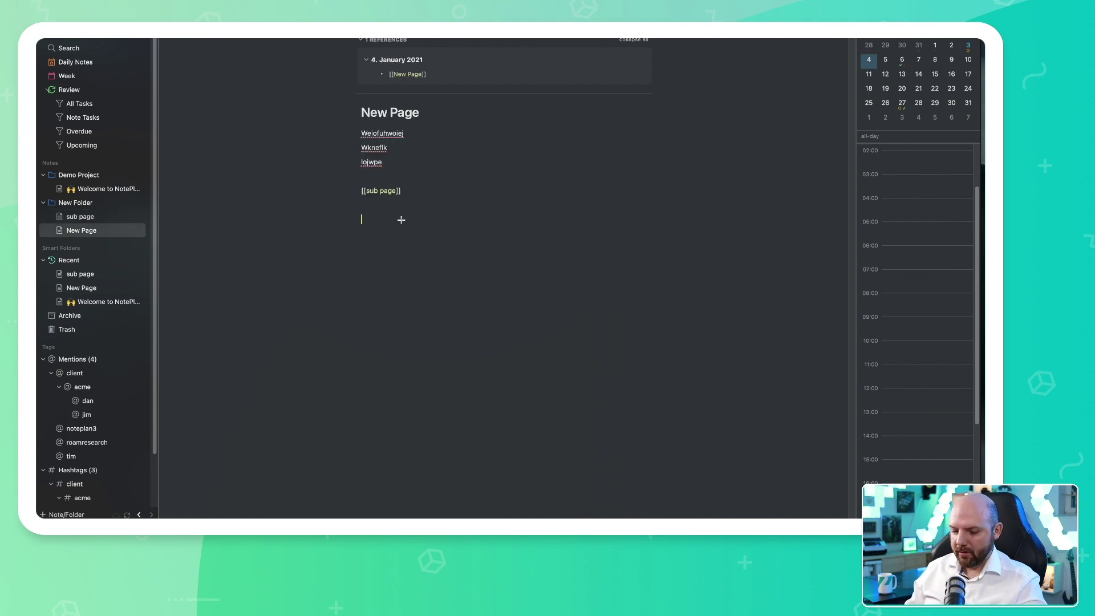
pyautogui.write('[[w')
pyautogui.press('Down')
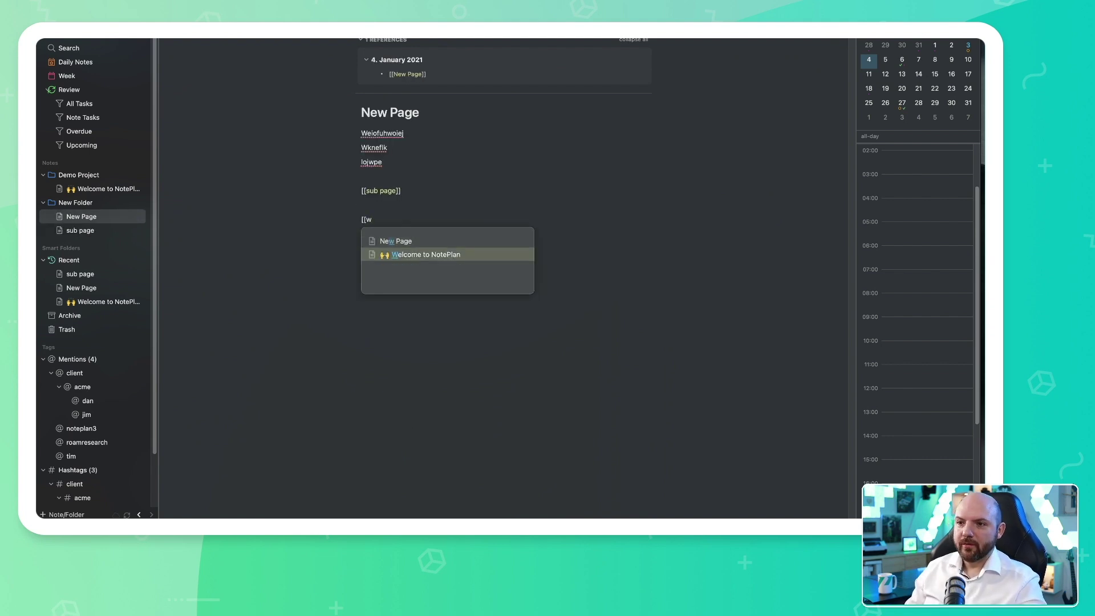
pyautogui.press('Return')
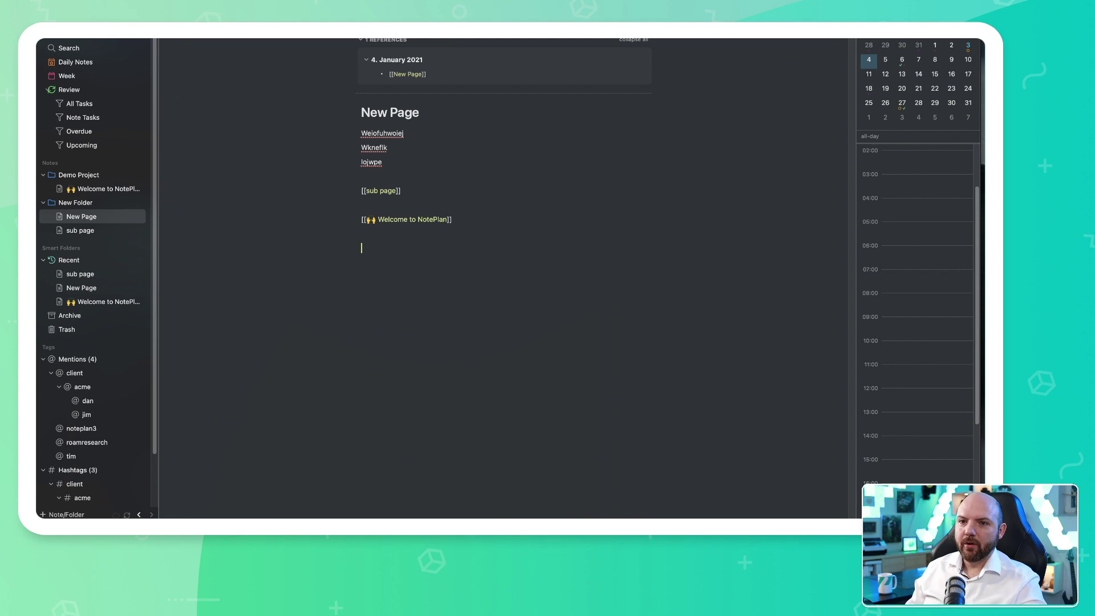
pyautogui.press('Return')
pyautogui.press('Return')
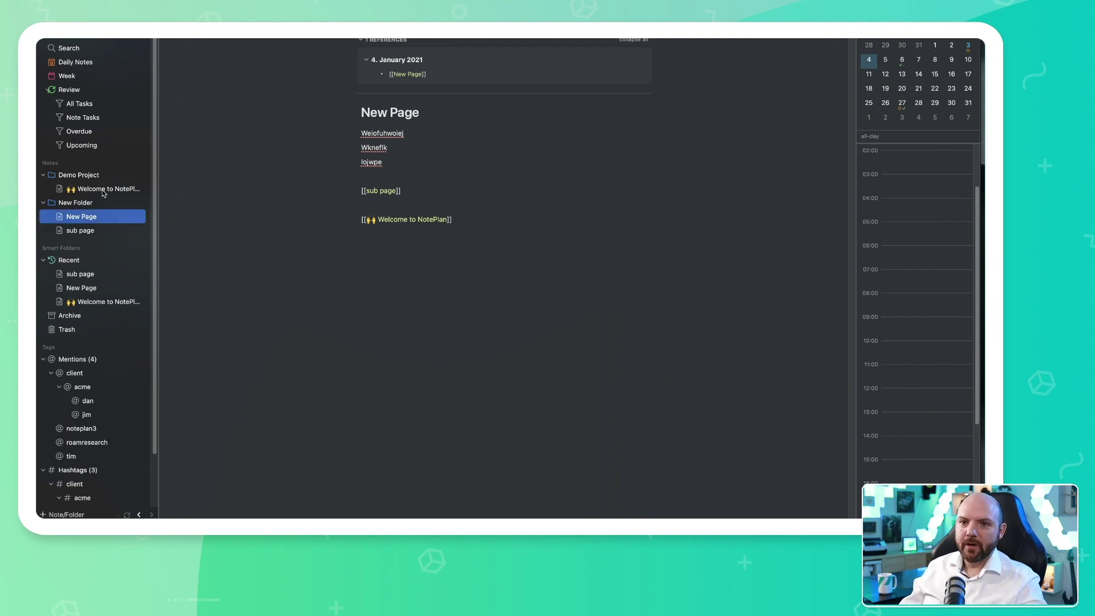
pyautogui.click(103, 192)
pyautogui.press('super+bracketleft')
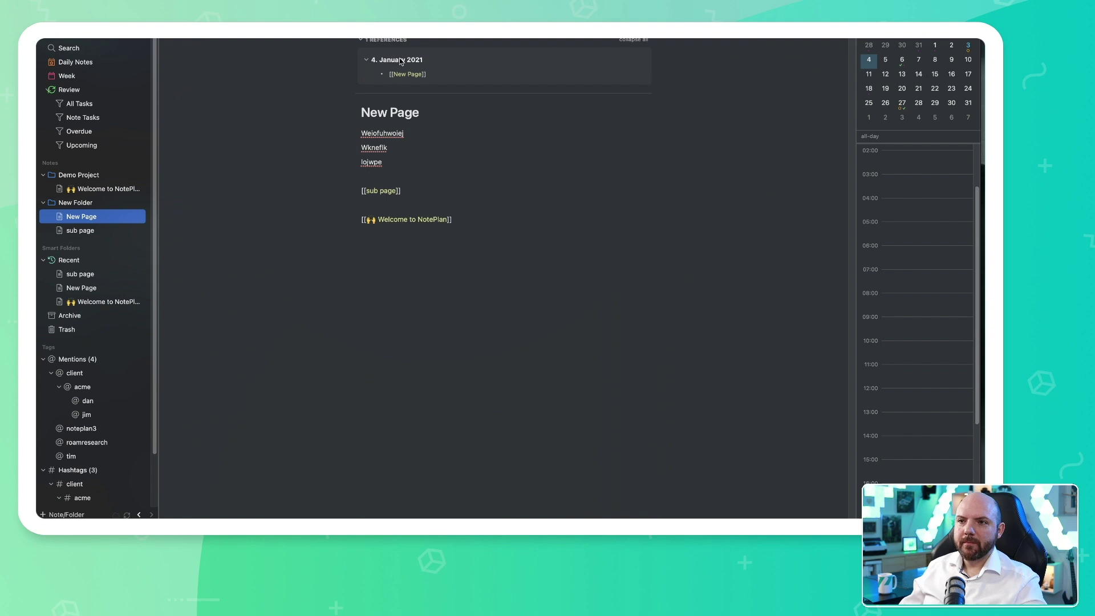
# Step: Open and dismiss New Page's context menu, then try dragging New Page into the Archive
pyautogui.rightClick(74, 218)
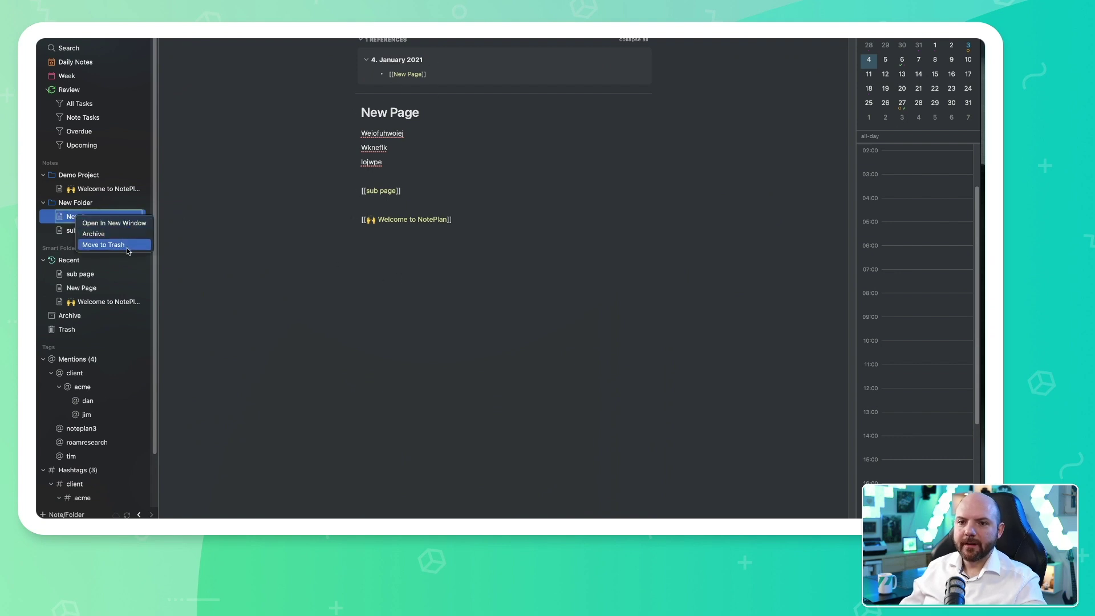
pyautogui.click(61, 238)
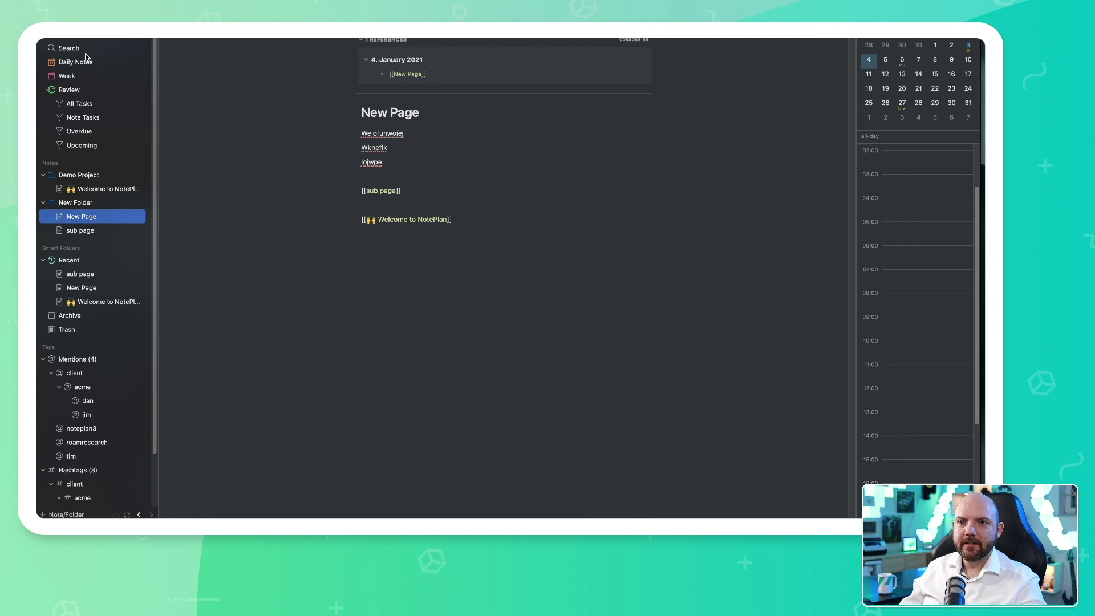
pyautogui.moveTo(84, 53); pyautogui.dragTo(86, 466)
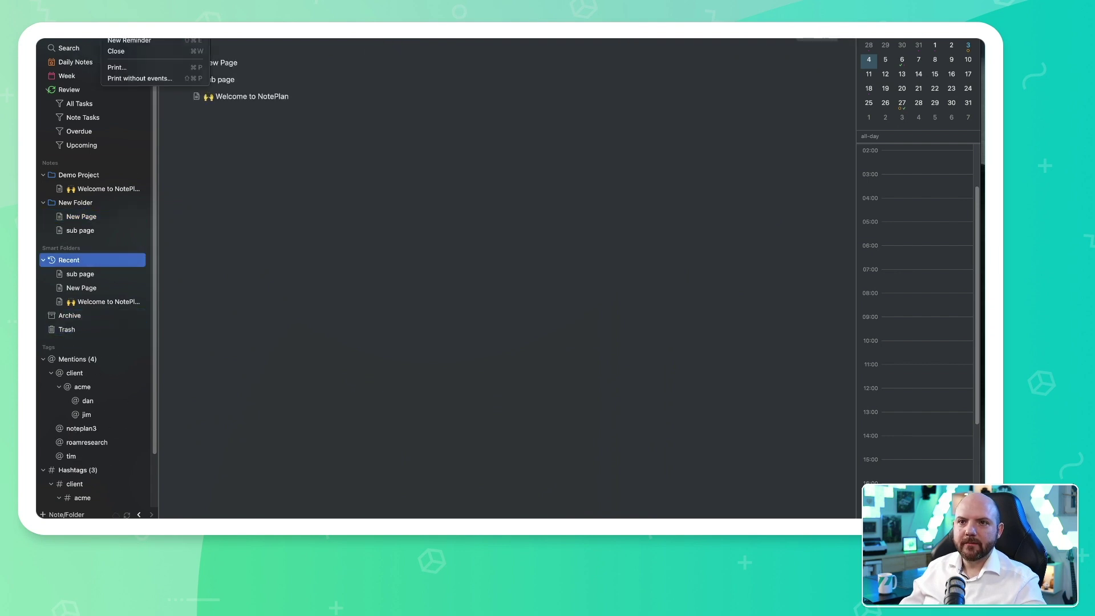
# Step: Browse the Trash, Archive and Recent smart folders, ending on the empty Archive
pyautogui.click(43, 259)
pyautogui.click(103, 286)
pyautogui.click(97, 273)
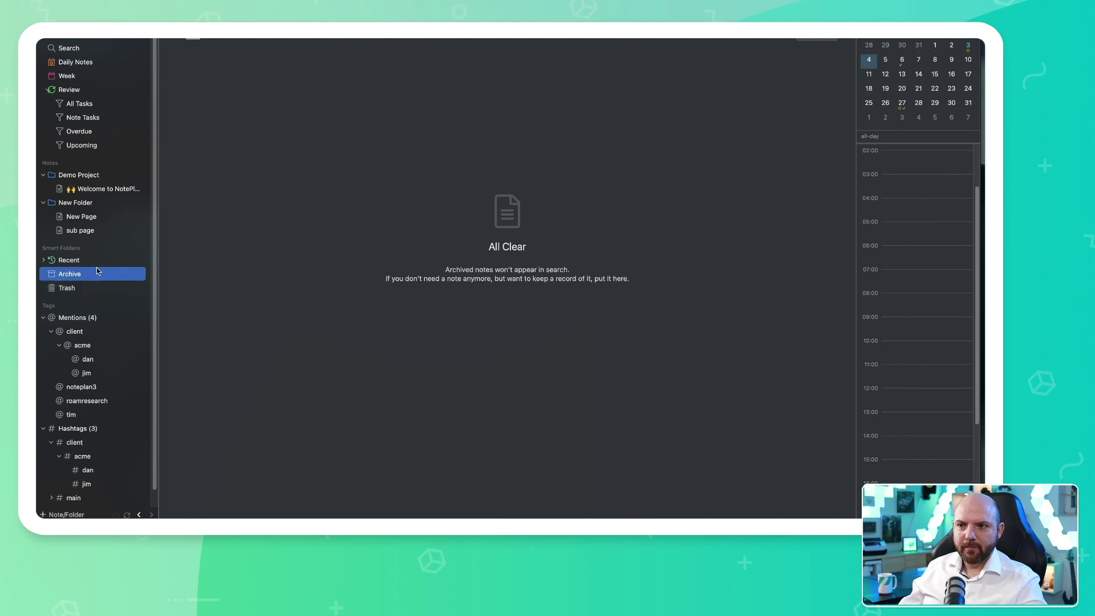
pyautogui.click(89, 260)
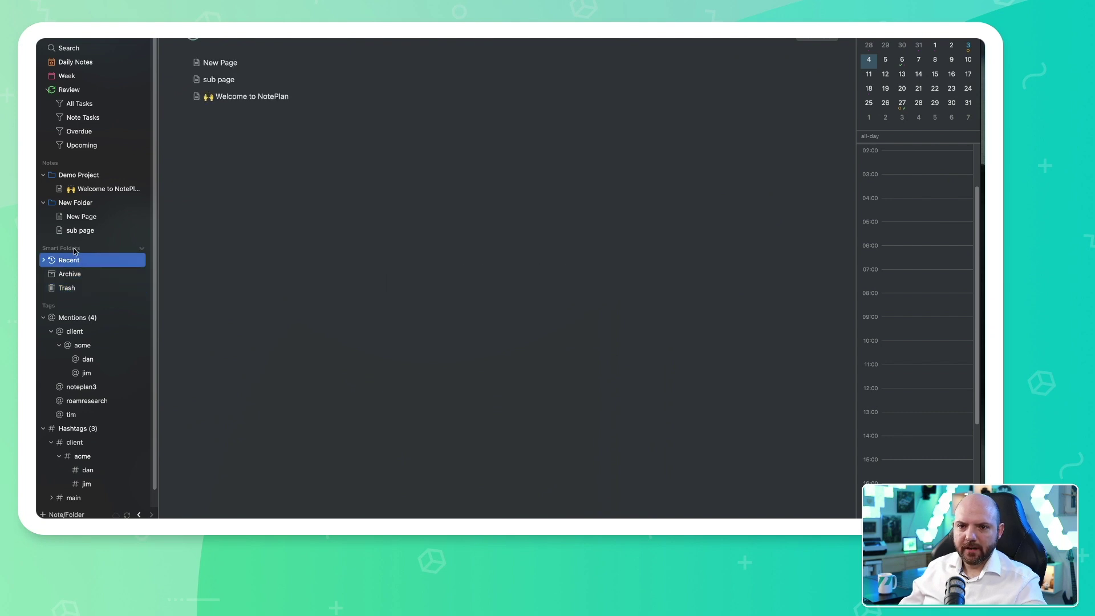
pyautogui.press('Down')
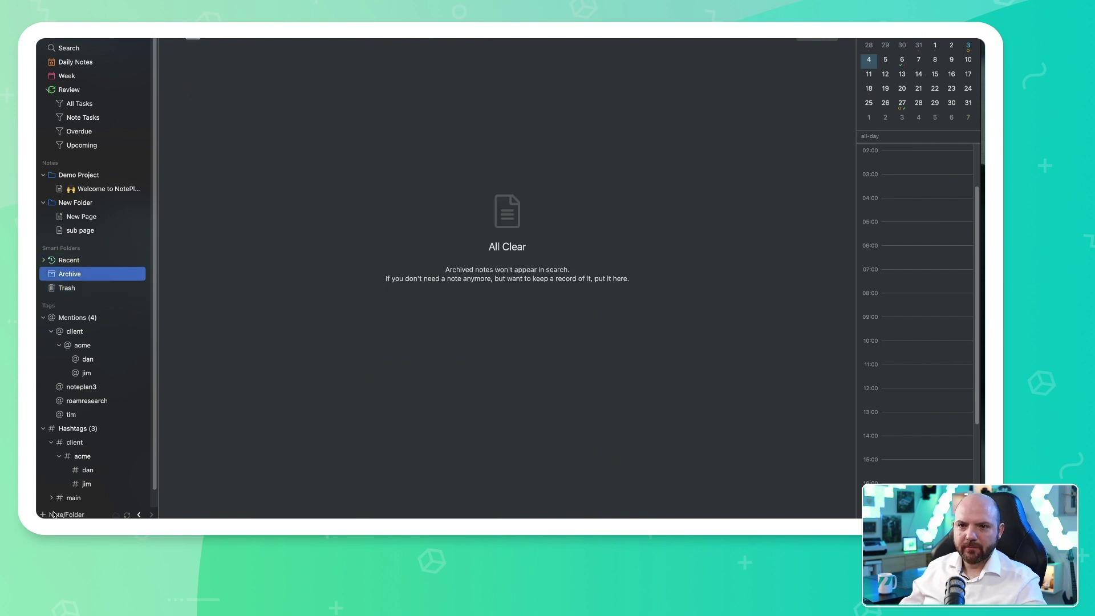
# Step: Create a folder named 'Sub folders' and move New Page and sub page into it
pyautogui.click(43, 515)
pyautogui.click(166, 477)
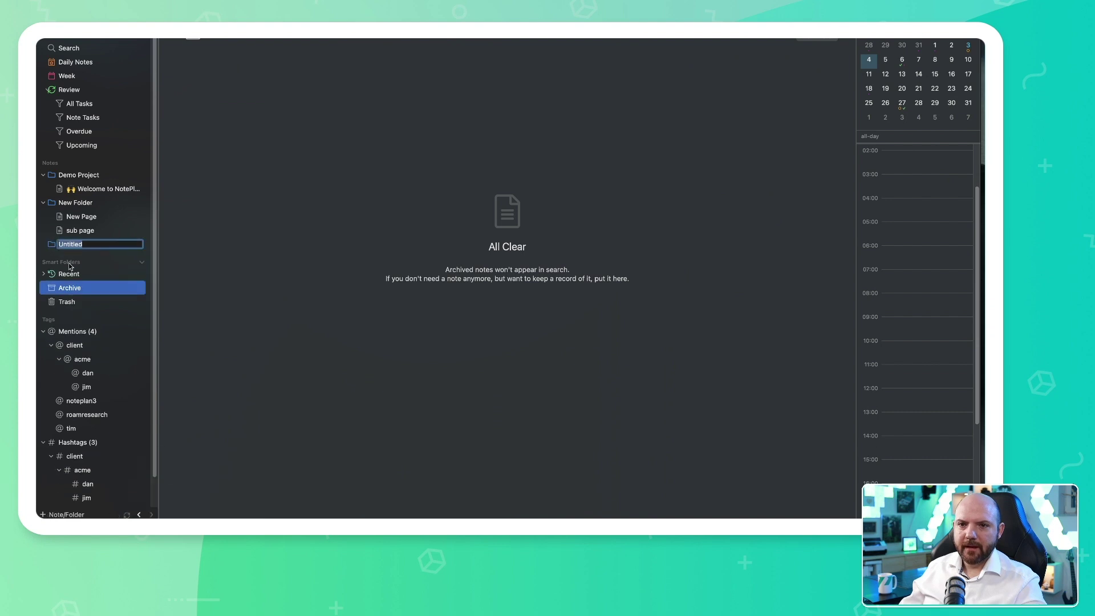
pyautogui.write('Sub folders')
pyautogui.press('Return')
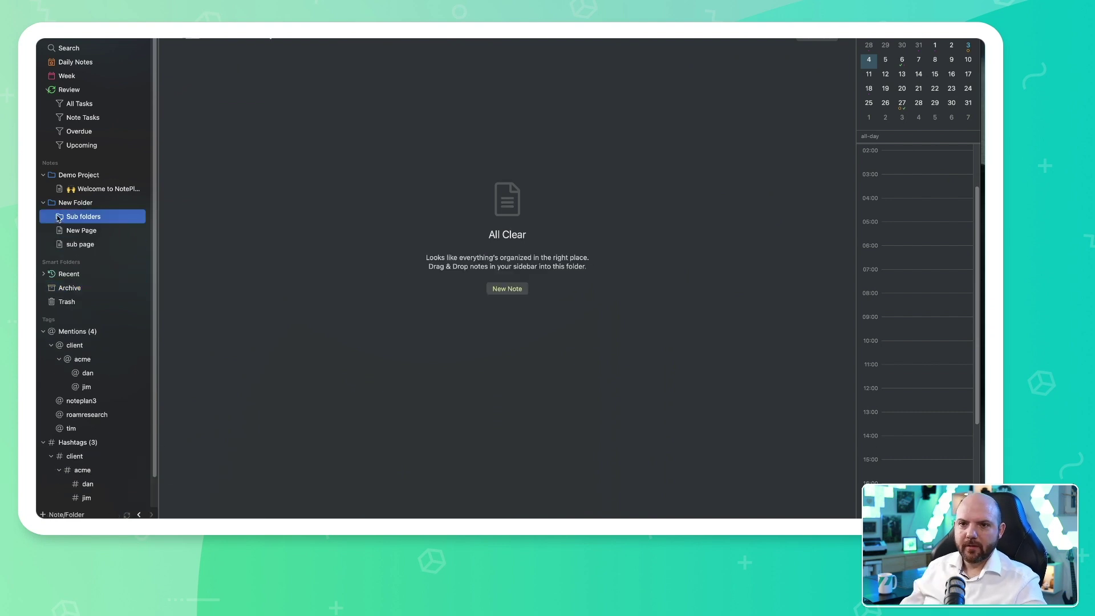
pyautogui.moveTo(62, 231); pyautogui.dragTo(101, 223)
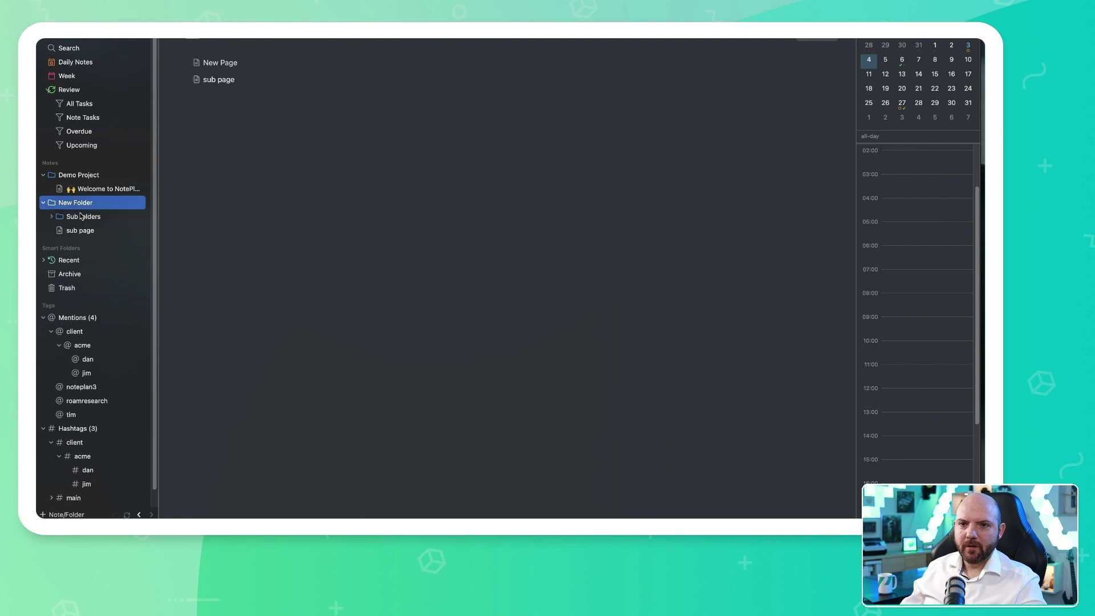
pyautogui.click(52, 217)
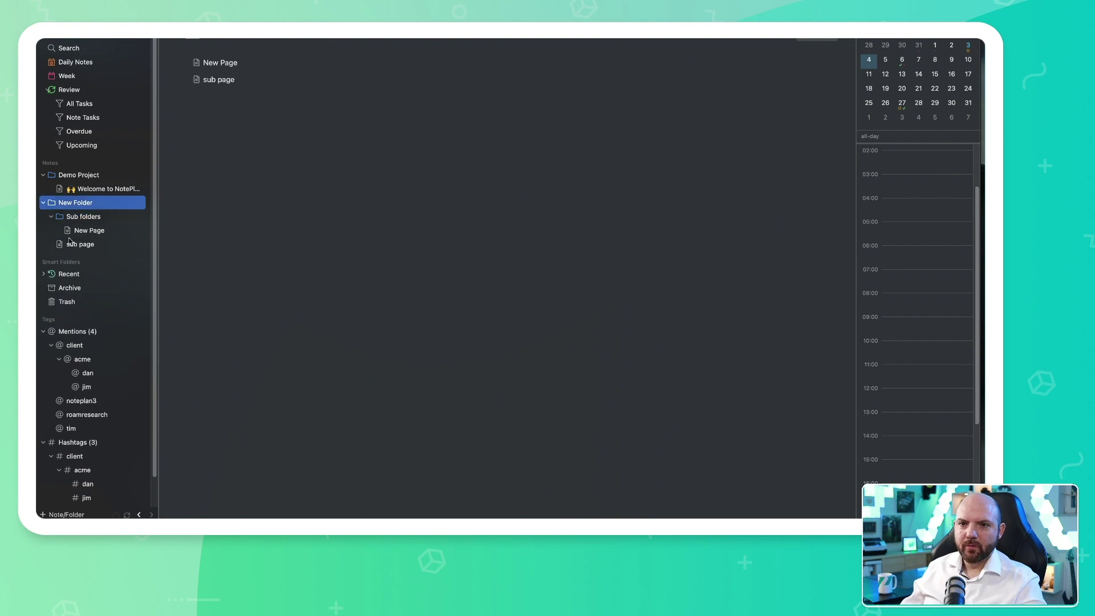
pyautogui.moveTo(69, 240)
pyautogui.mouseDown()
pyautogui.moveTo(75, 222)
pyautogui.moveTo(74, 245)
pyautogui.mouseUp()
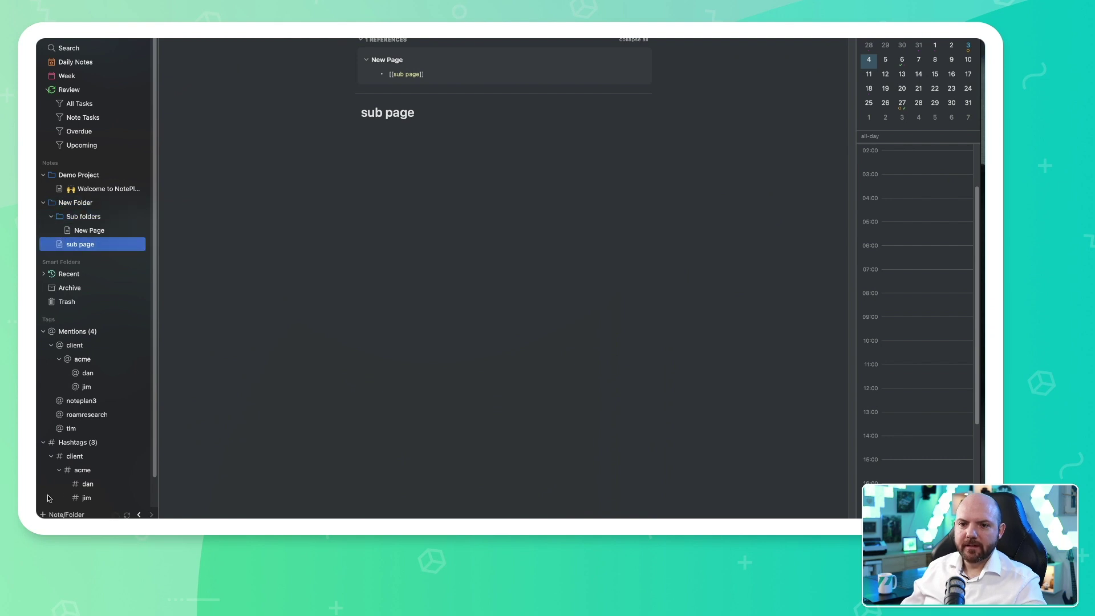
# Step: Add a Sub sub folder inside Sub folders and move New Page into it
pyautogui.click(71, 513)
pyautogui.click(123, 494)
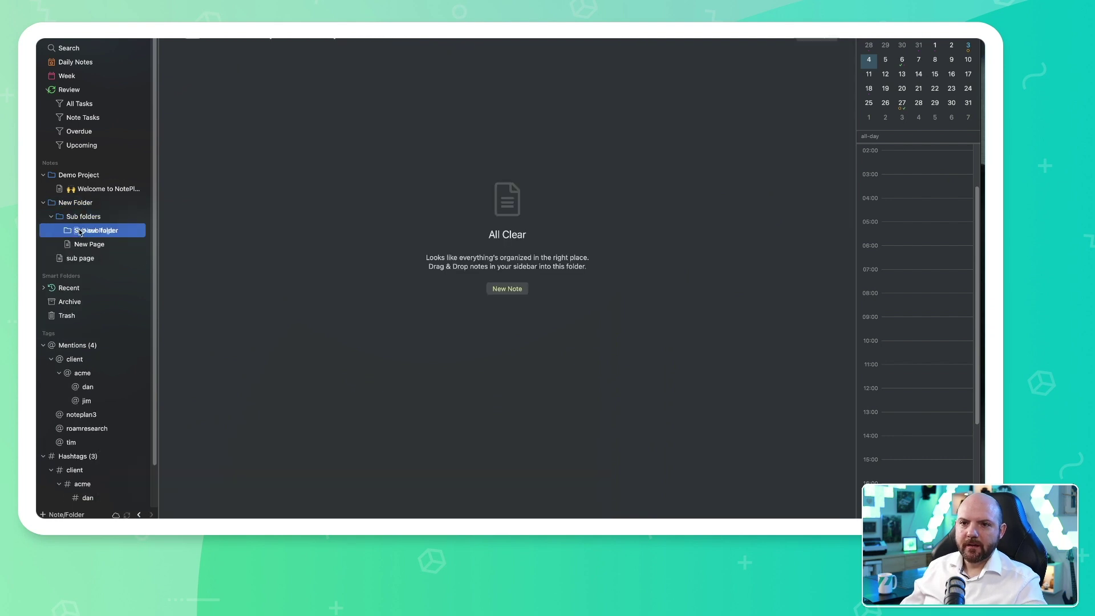
pyautogui.moveTo(85, 244); pyautogui.dragTo(63, 219)
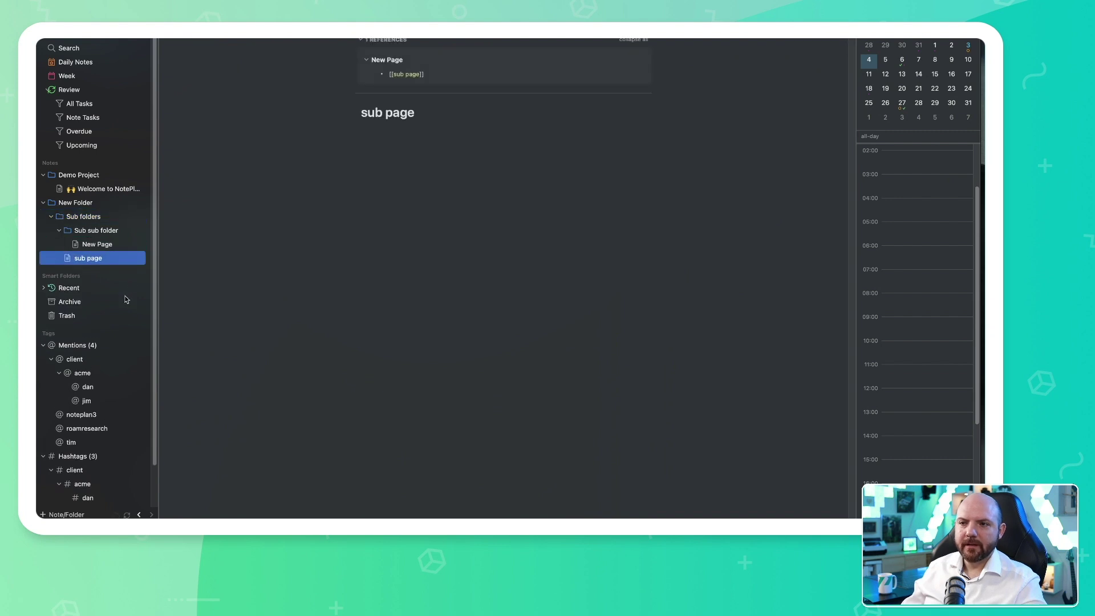
# Step: Check the New Folder › Sub folders › Sub sub folder nesting and open New Page
pyautogui.click(44, 203)
pyautogui.click(44, 203)
pyautogui.click(52, 218)
pyautogui.click(52, 217)
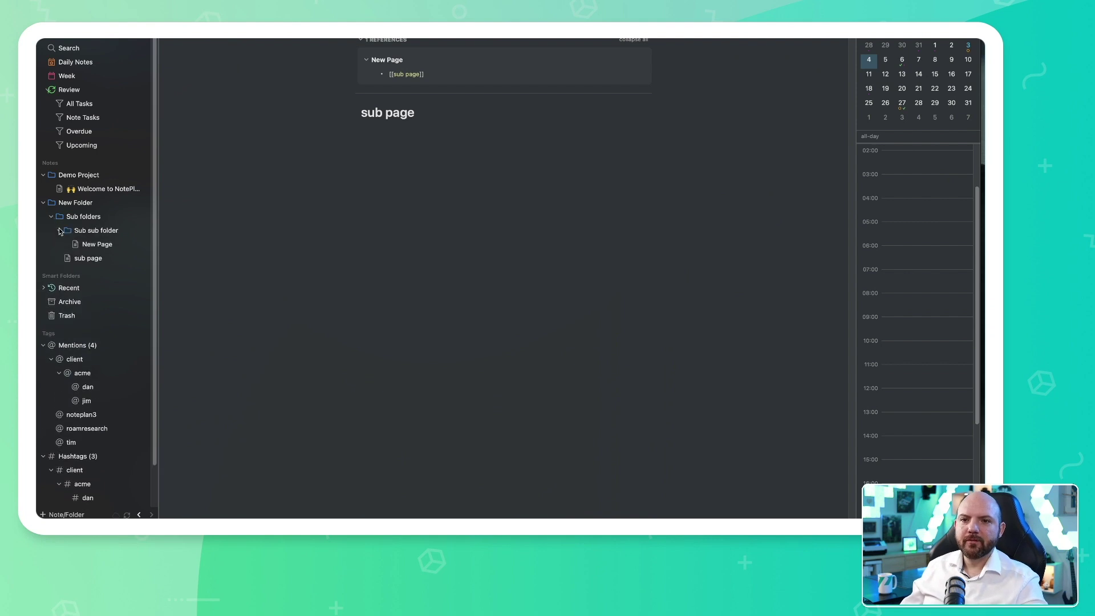
pyautogui.click(60, 230)
pyautogui.click(59, 230)
pyautogui.click(94, 244)
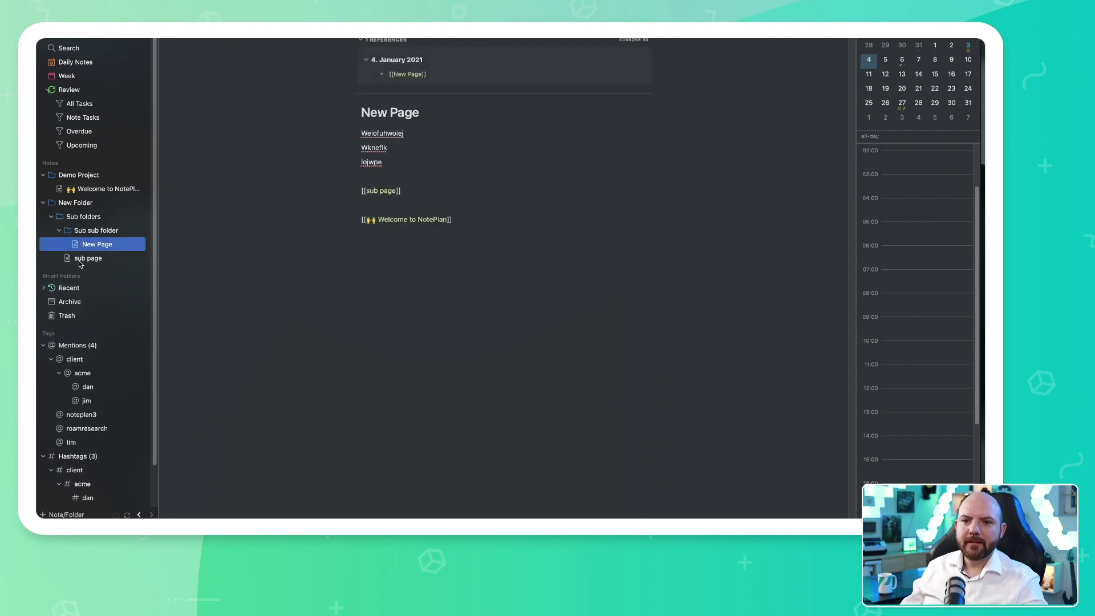
pyautogui.click(107, 258)
pyautogui.click(98, 245)
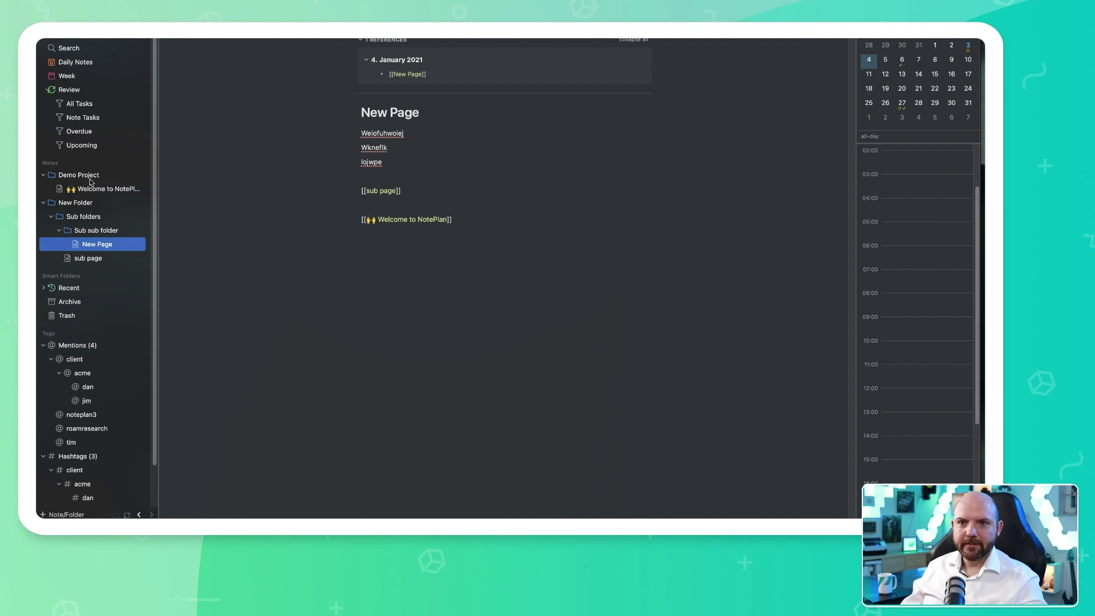
# Step: Add a #favorite tag on a new line under the New Page title
pyautogui.click(189, 34)
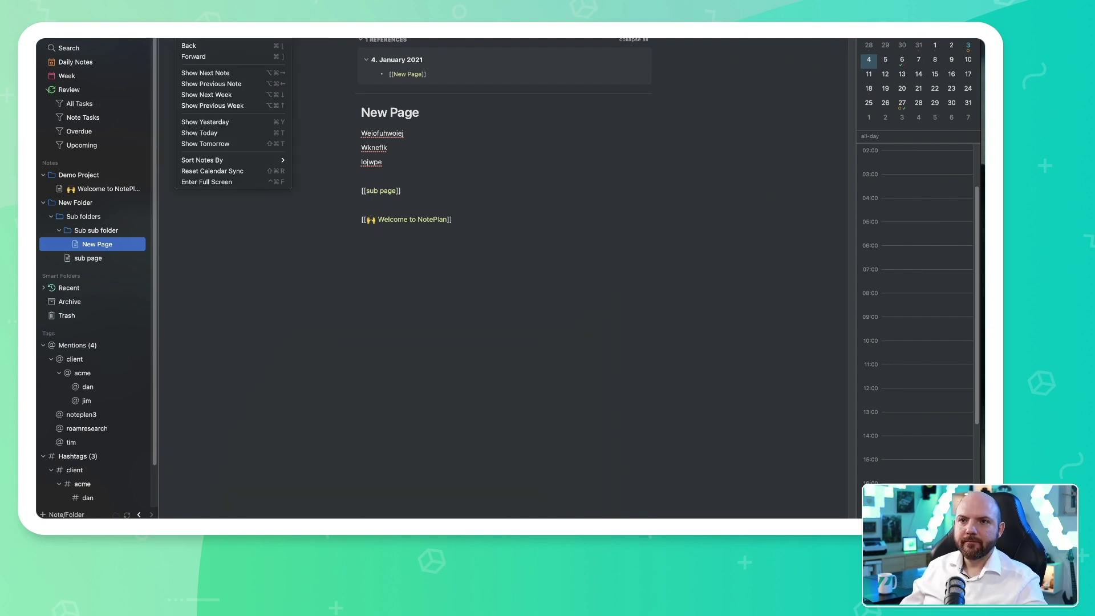
pyautogui.click(389, 113)
pyautogui.press('Return')
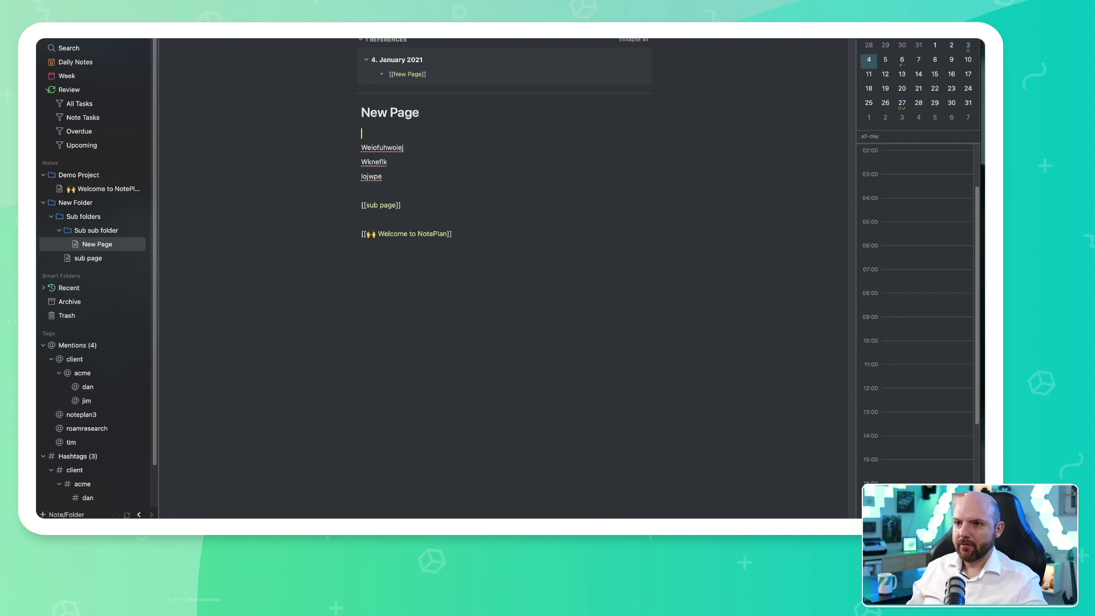
pyautogui.write('#favorite')
pyautogui.press('Return')
# Step: List the #favorite-tagged notes and open New Page from that list
pyautogui.click(92, 259)
pyautogui.scroll(-2, 89, 468)
pyautogui.click(80, 469)
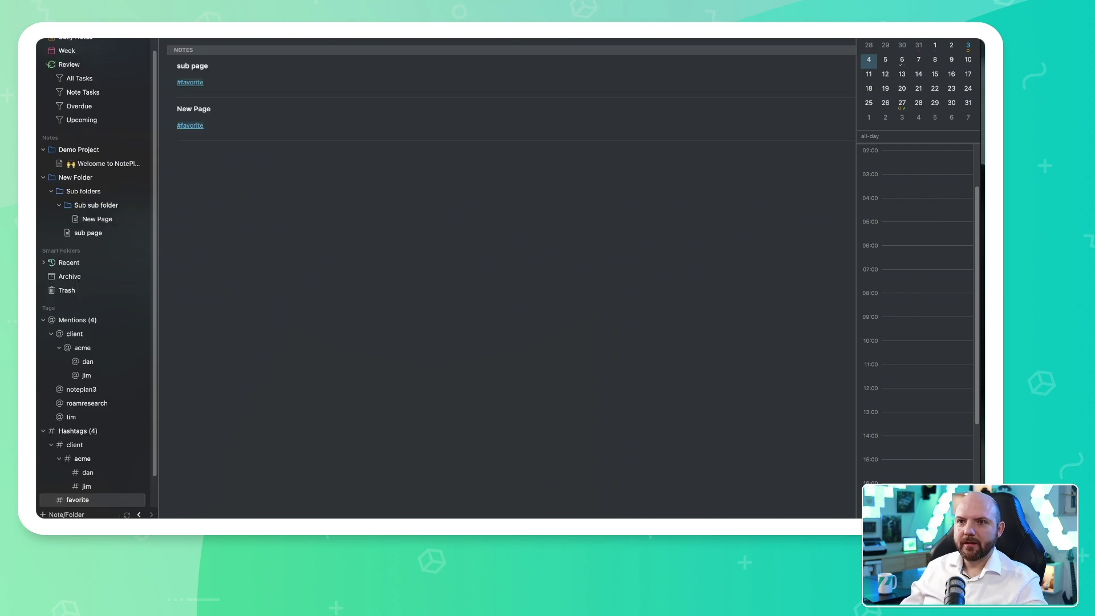
pyautogui.click(246, 126)
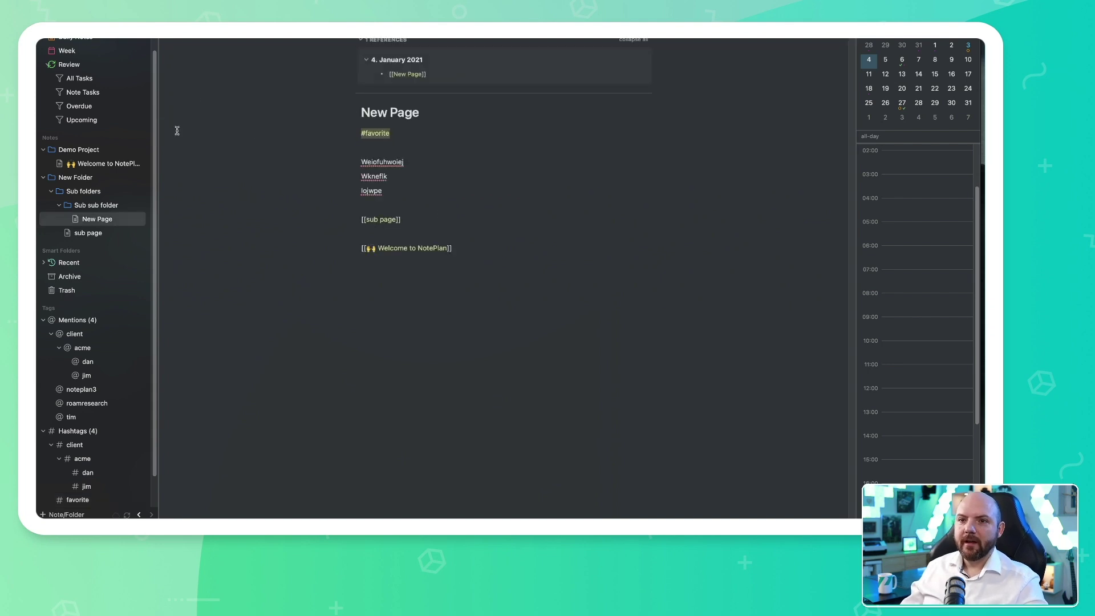
pyautogui.scroll(-1, 86, 494)
pyautogui.click(80, 468)
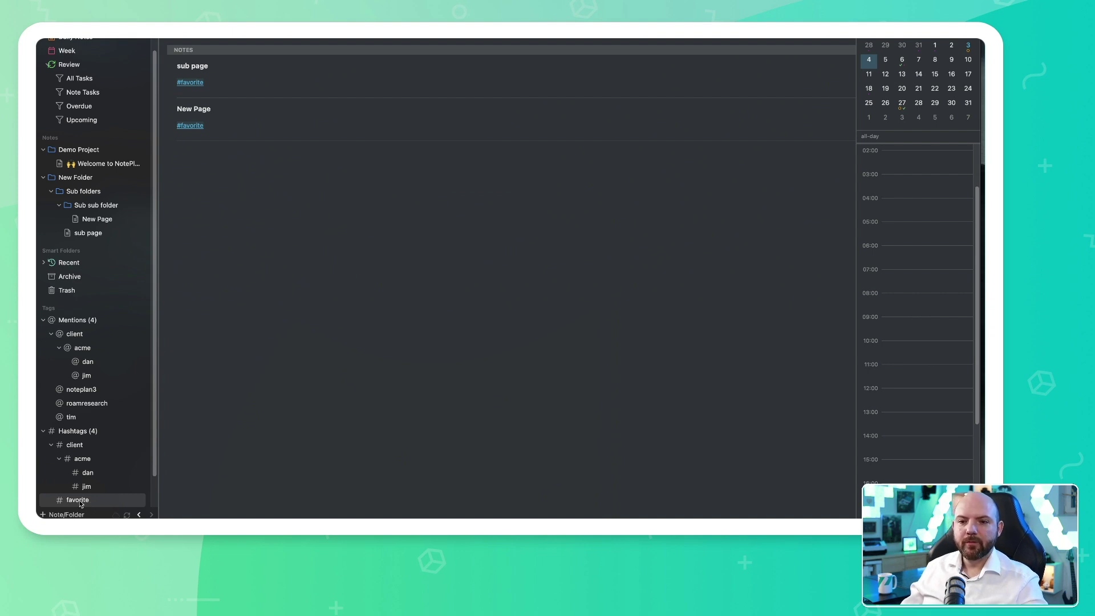
# Step: Step through the sidebar hashtags until the notes tagged things are shown
pyautogui.press('s')
pyautogui.press('a')
pyautogui.press('w')
pyautogui.press('u')
pyautogui.press('j')
pyautogui.press('f')
pyautogui.press('j')
pyautogui.press('f')
pyautogui.scroll(2, 77, 49)
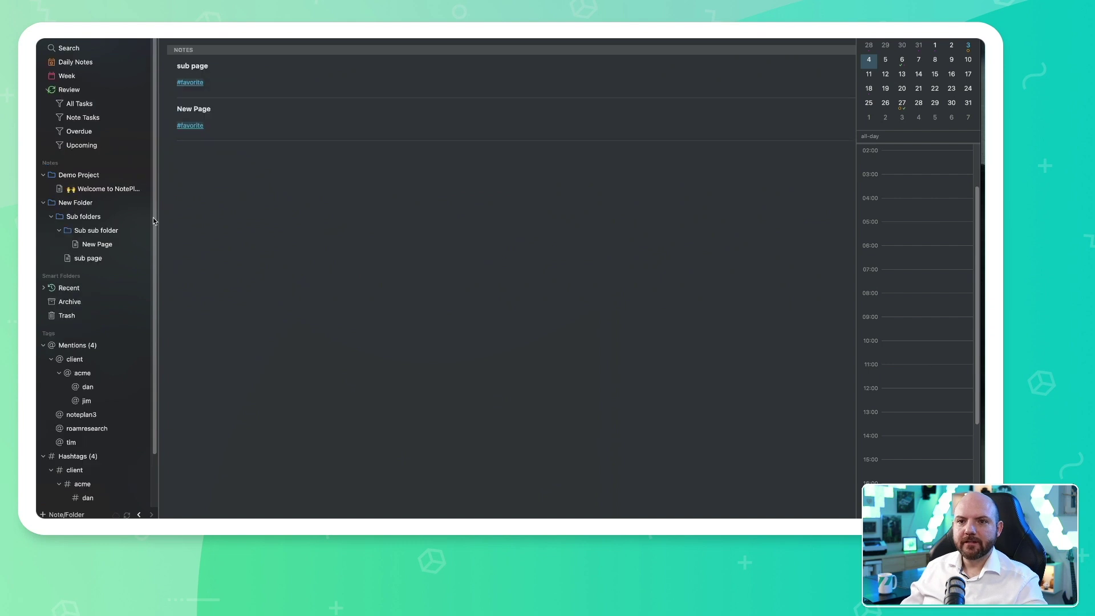
pyautogui.scroll(-2, 52, 471)
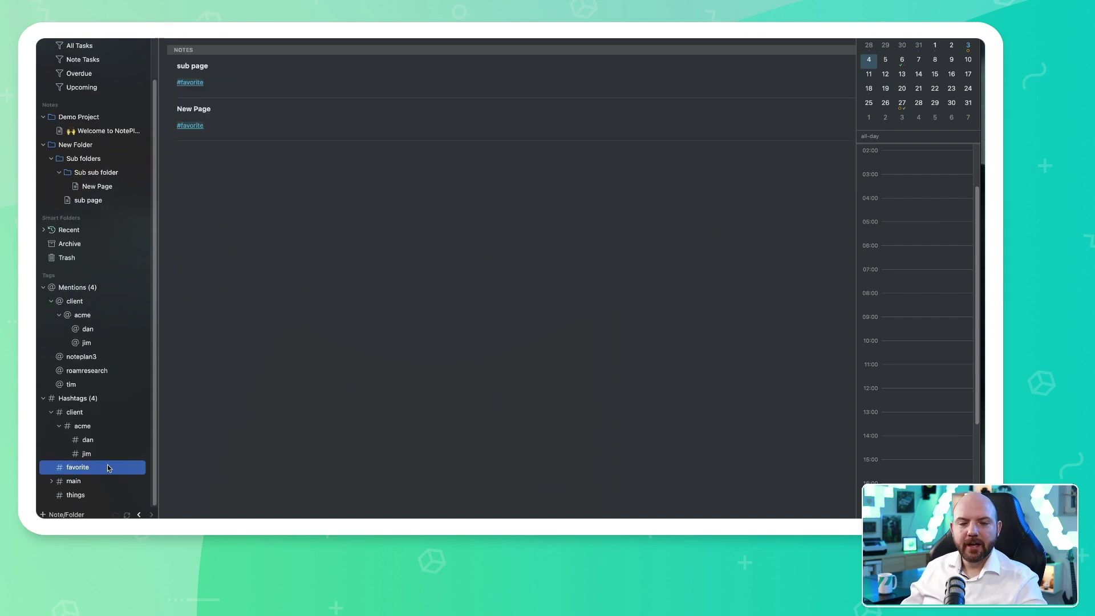
pyautogui.press('a')
pyautogui.press('c')
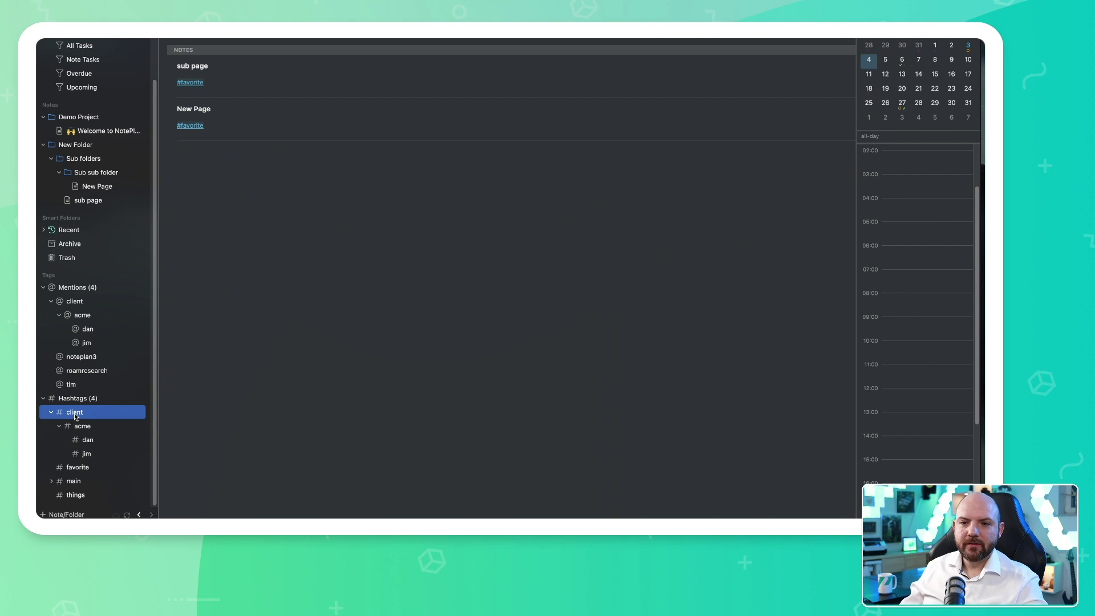
pyautogui.press('f')
pyautogui.press('m')
pyautogui.press('d')
pyautogui.press('j')
pyautogui.press('t')
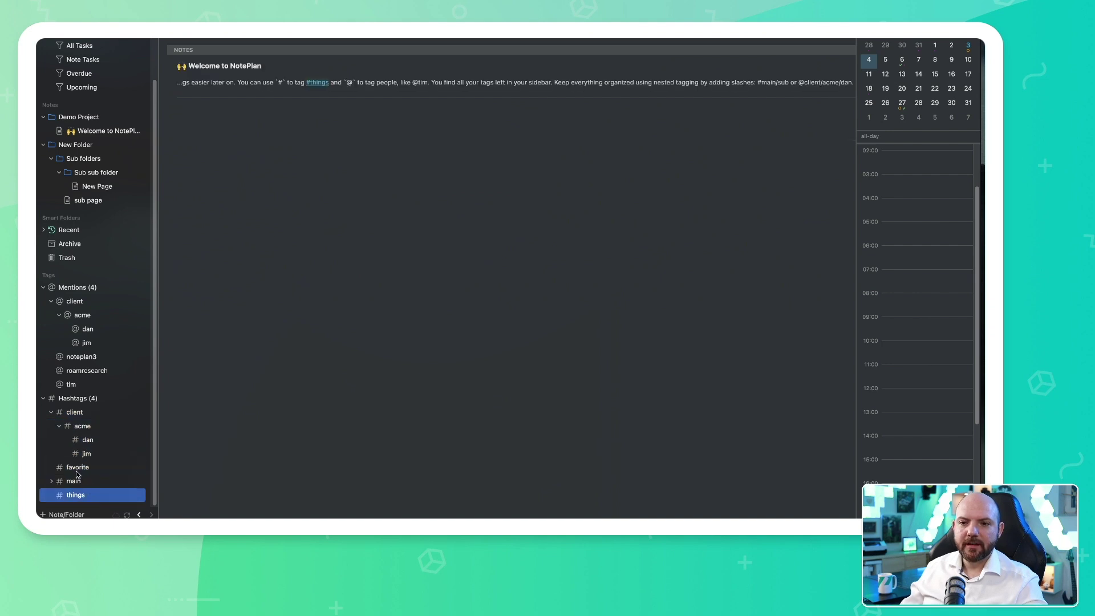
# Step: Return to the #favorite tag listing through the hashtags list
pyautogui.click(78, 469)
pyautogui.click(96, 401)
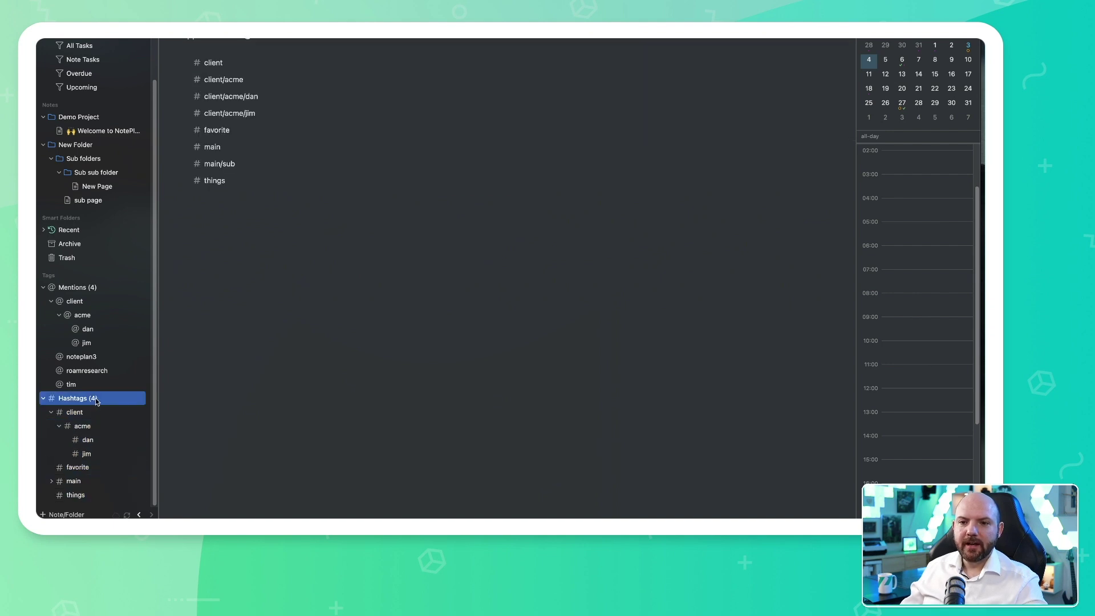
pyautogui.click(91, 468)
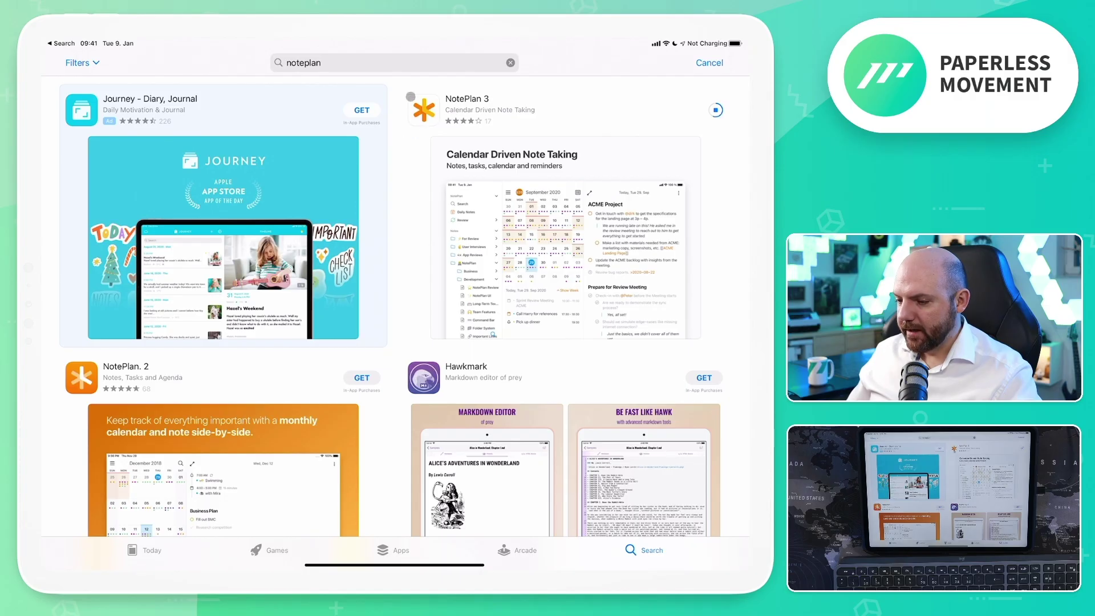
# Step: Launch NotePlan 3 on the iPad, skip onboarding, and restore the existing subscription
pyautogui.click(715, 110)
pyautogui.click(394, 435)
pyautogui.click(396, 467)
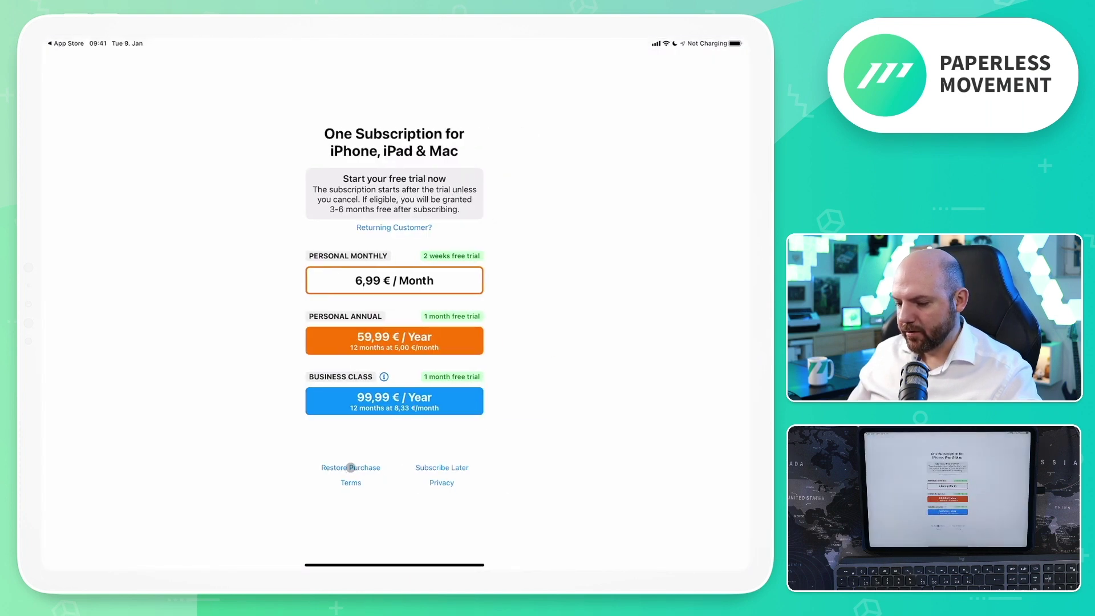
pyautogui.click(352, 468)
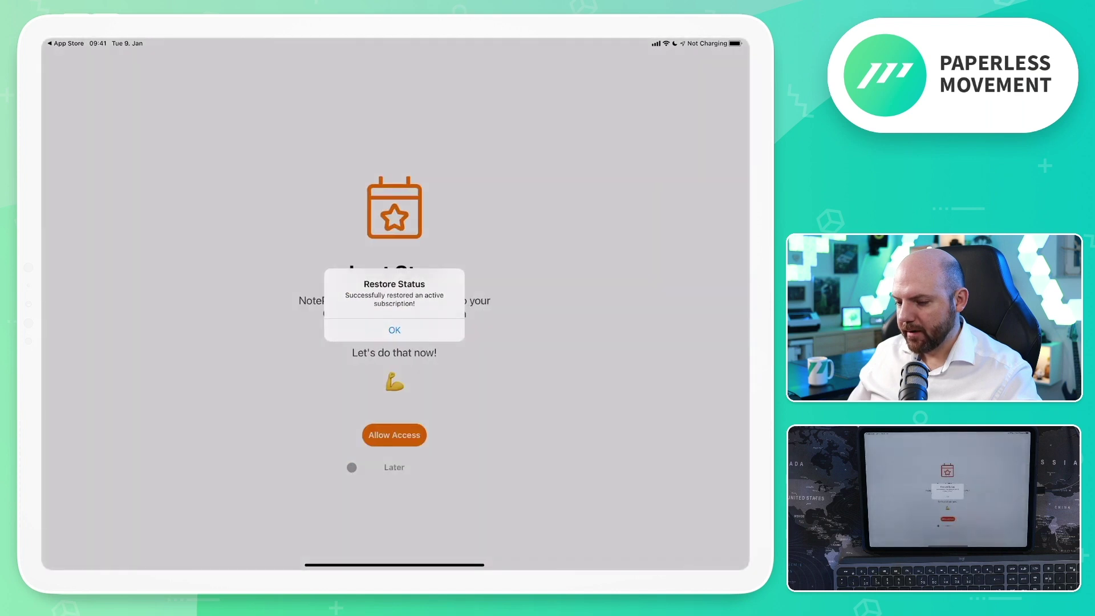
pyautogui.click(376, 331)
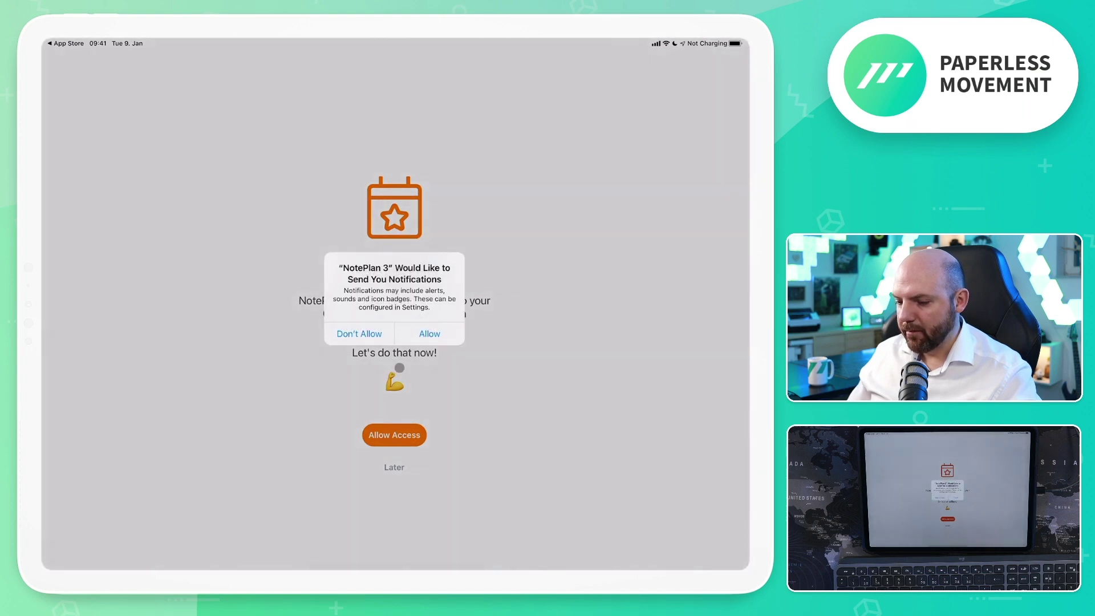
# Step: Allow notifications, then open the 27 Jan daily note full-width for editing
pyautogui.click(429, 337)
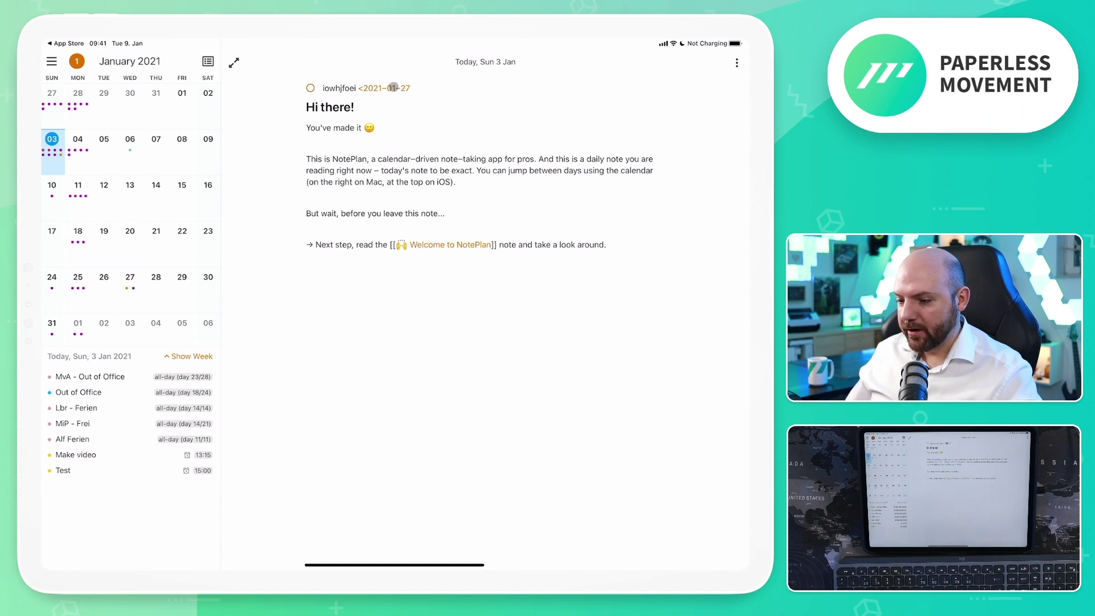
pyautogui.click(393, 88)
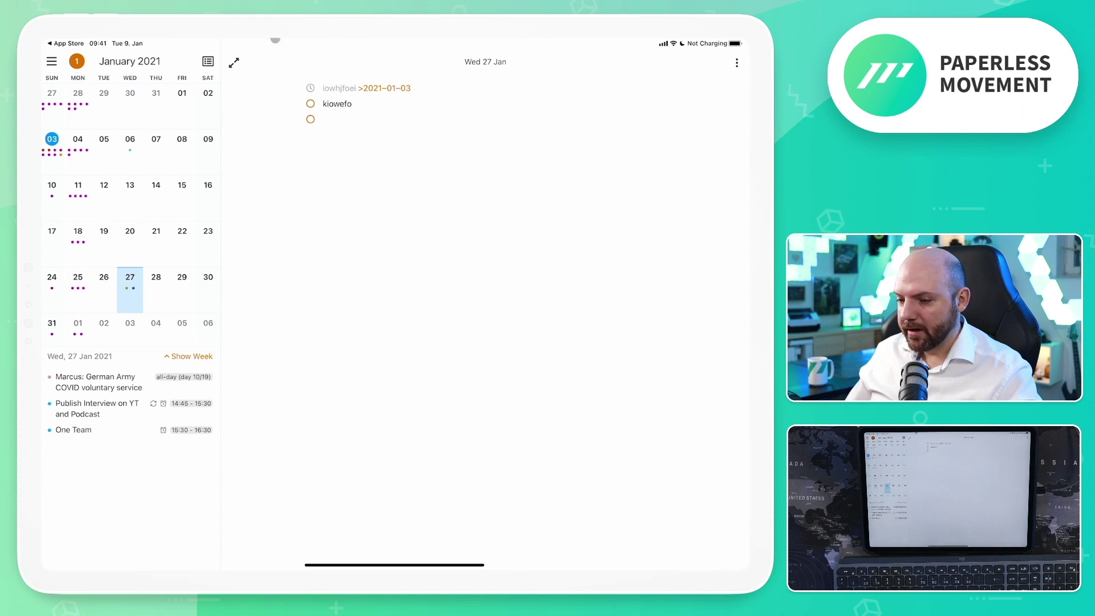
pyautogui.click(230, 65)
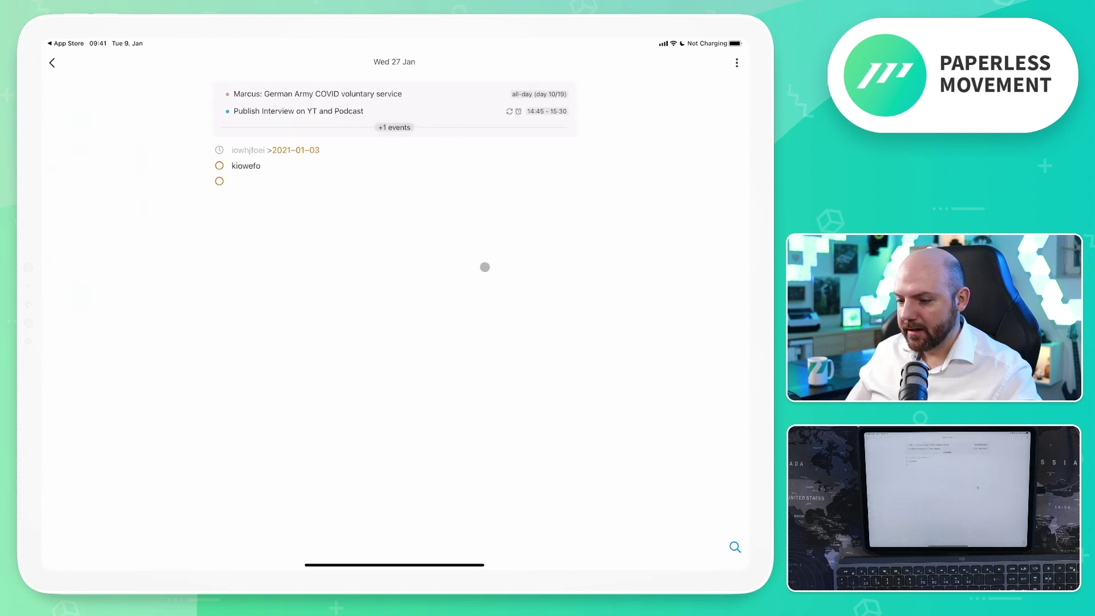
pyautogui.click(315, 232)
pyautogui.press('BackSpace')
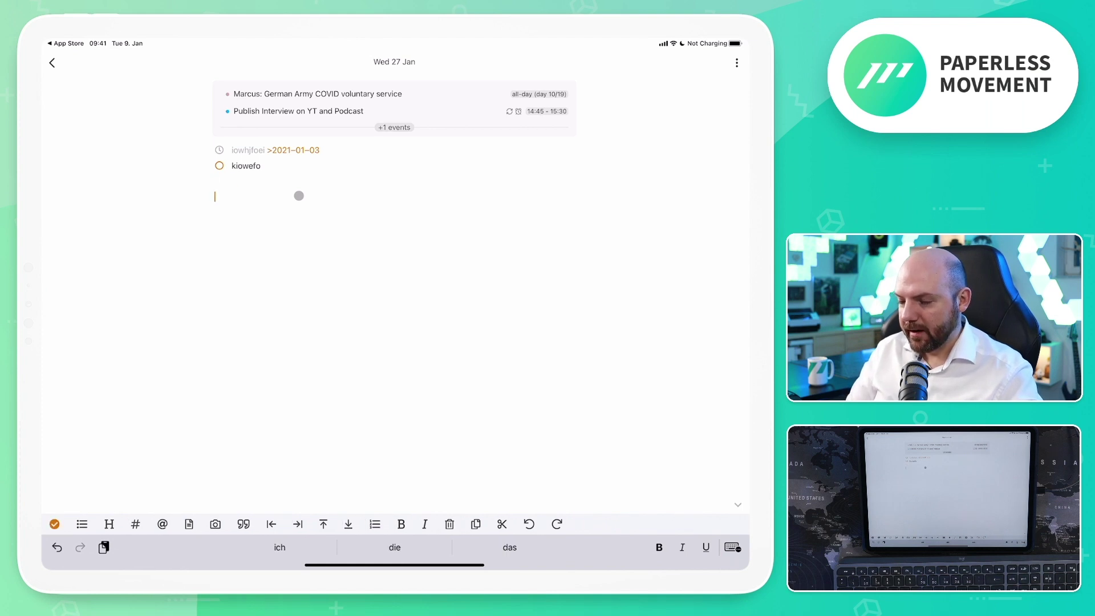
pyautogui.write('iowejfpowe')
pyautogui.press('Return')
pyautogui.write('kwoergjpw')
pyautogui.press('Return')
pyautogui.write('@')
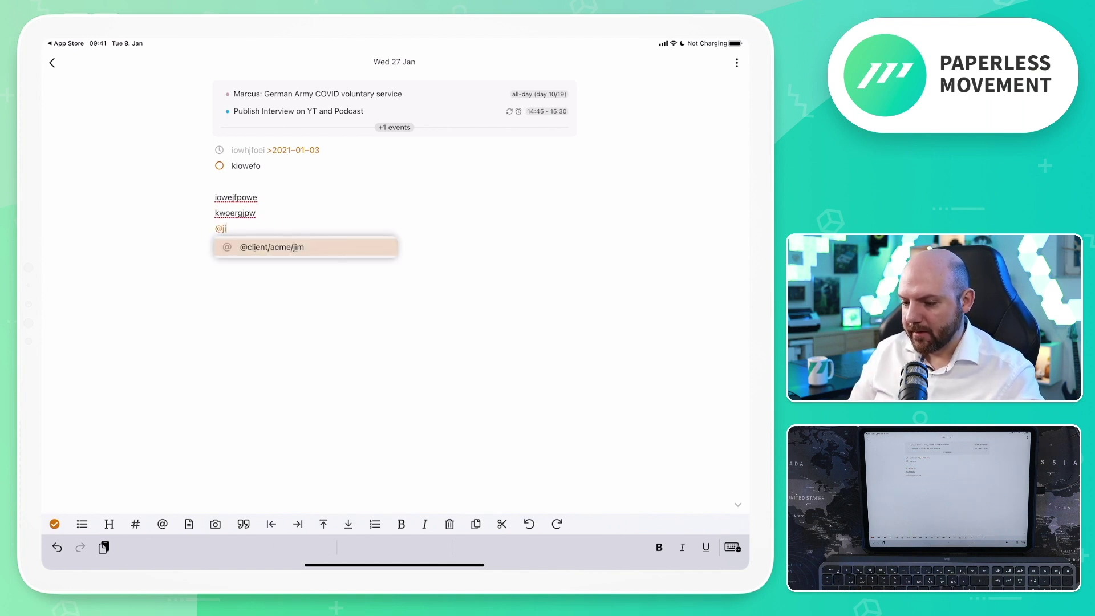
pyautogui.write('j')
pyautogui.press('Return')
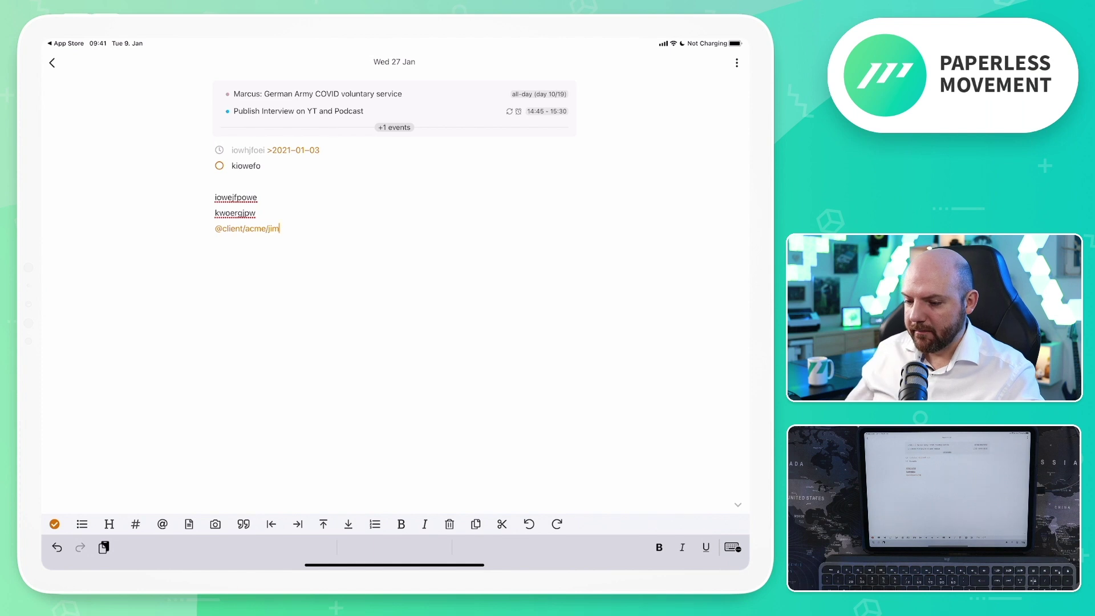
pyautogui.doubleClick(263, 228)
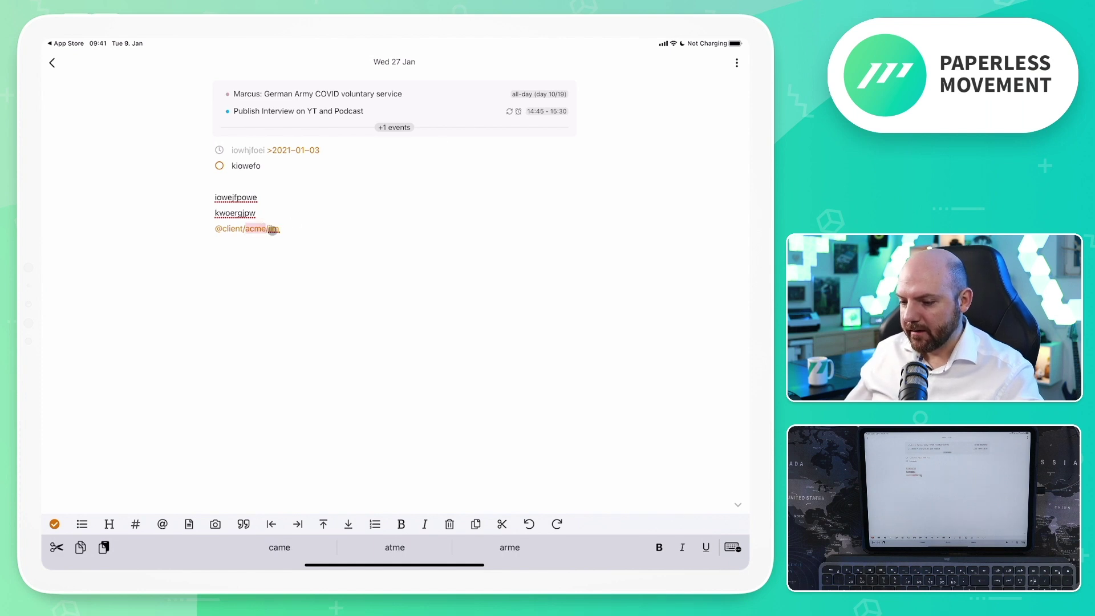
pyautogui.doubleClick(255, 228)
pyautogui.click(230, 243)
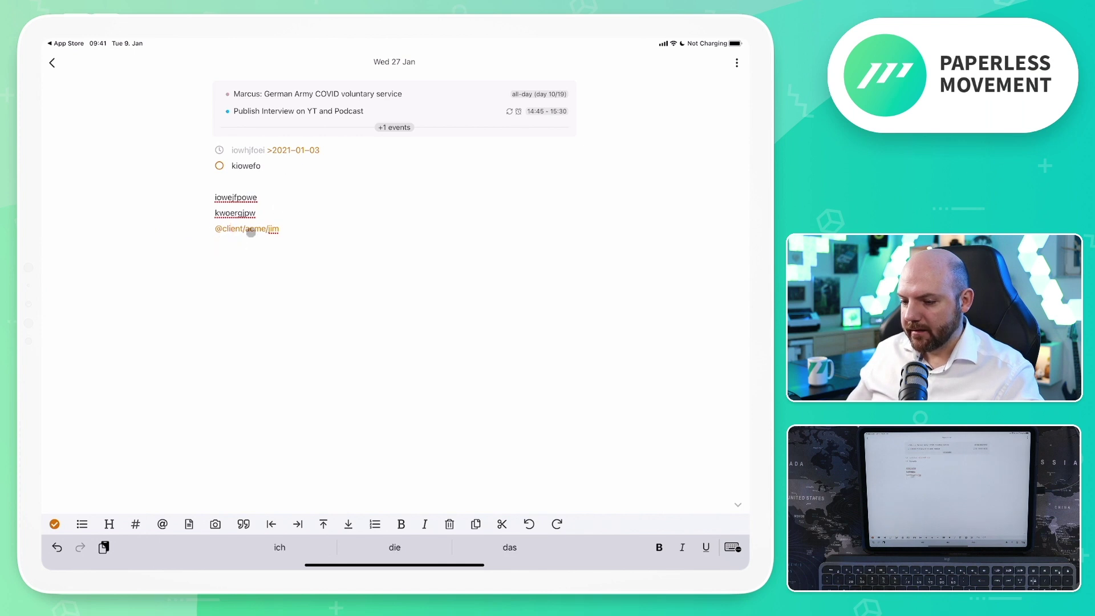
pyautogui.click(248, 244)
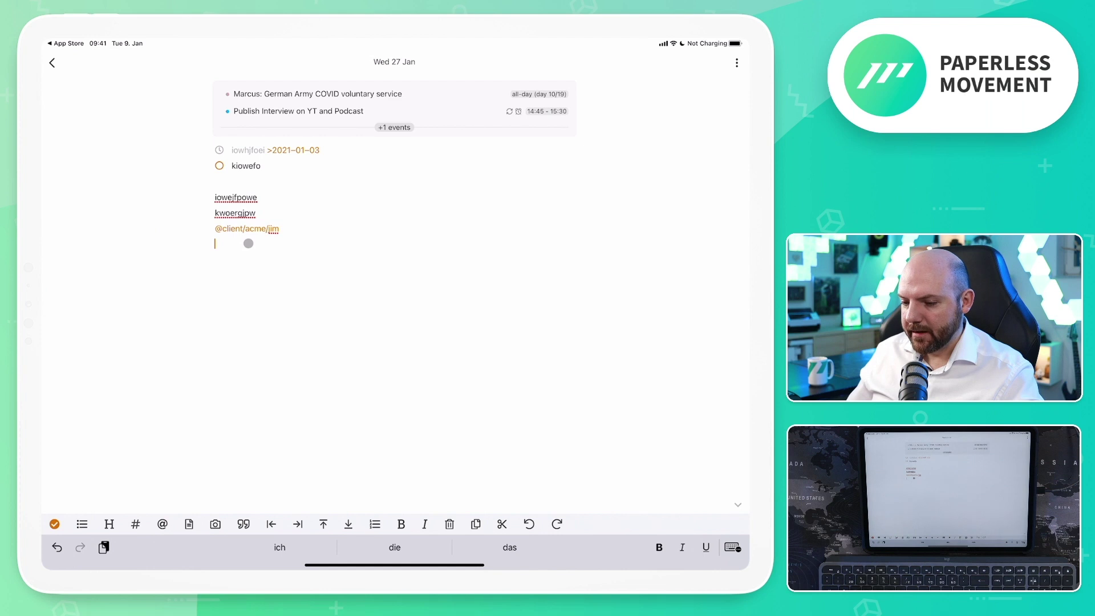
pyautogui.click(276, 229)
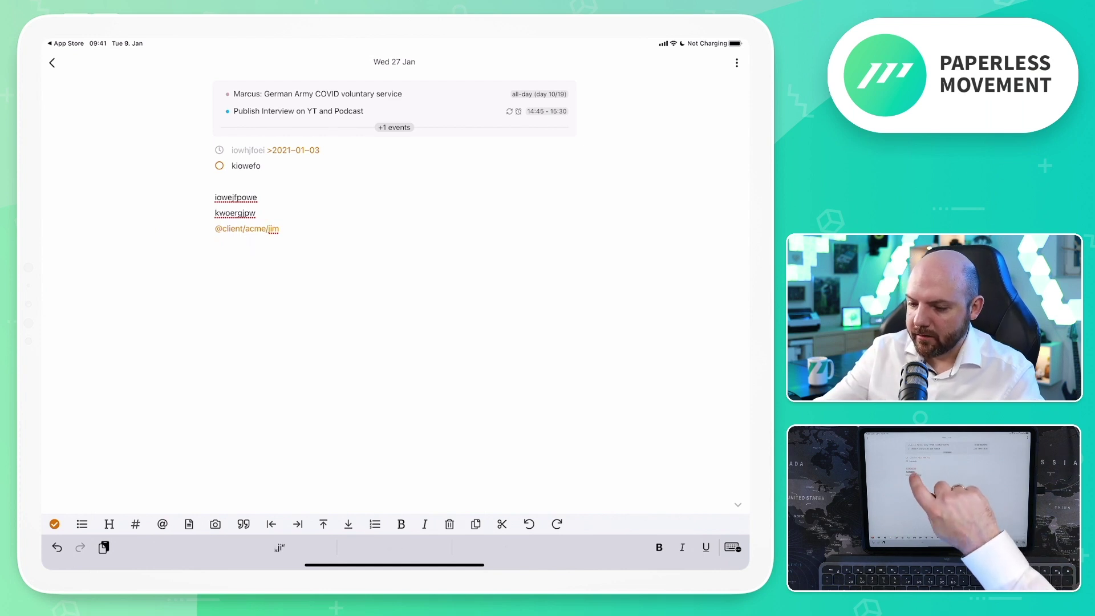
pyautogui.click(276, 229)
pyautogui.click(248, 244)
pyautogui.press('BackSpace')
pyautogui.write('ef90wjeo')
pyautogui.click(245, 229)
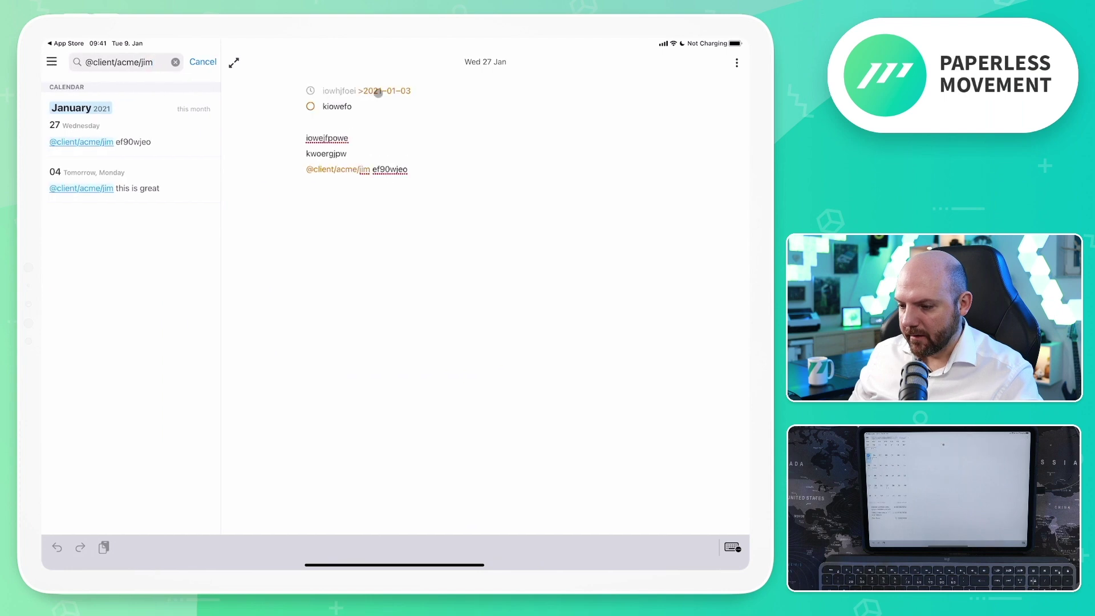
# Step: Follow the 3 Jan note's link to Welcome to NotePlan and view the keyboard shortcuts
pyautogui.click(379, 92)
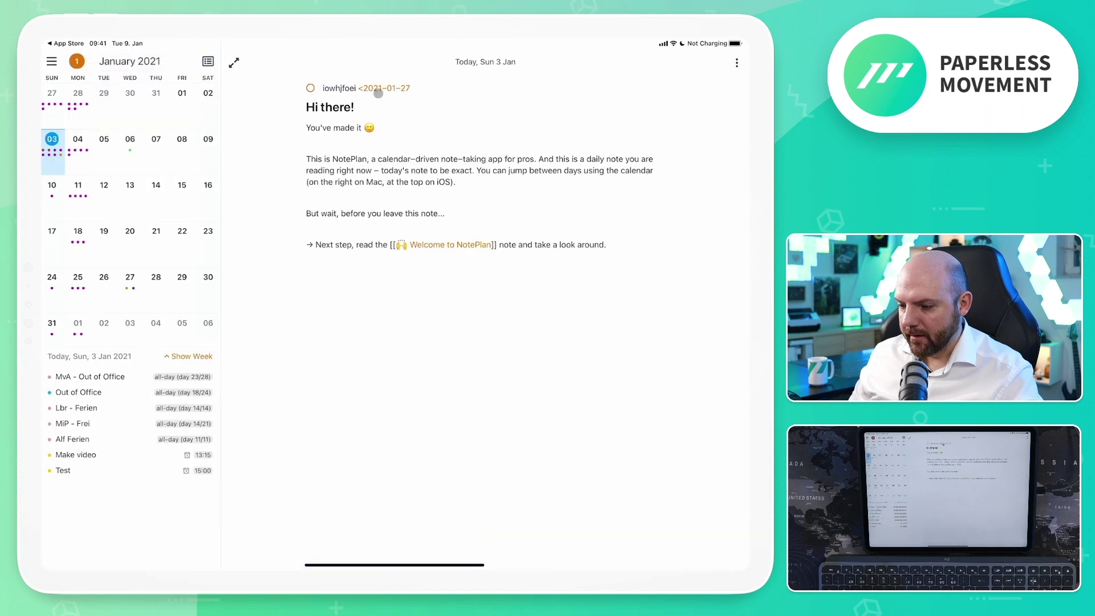
pyautogui.click(448, 246)
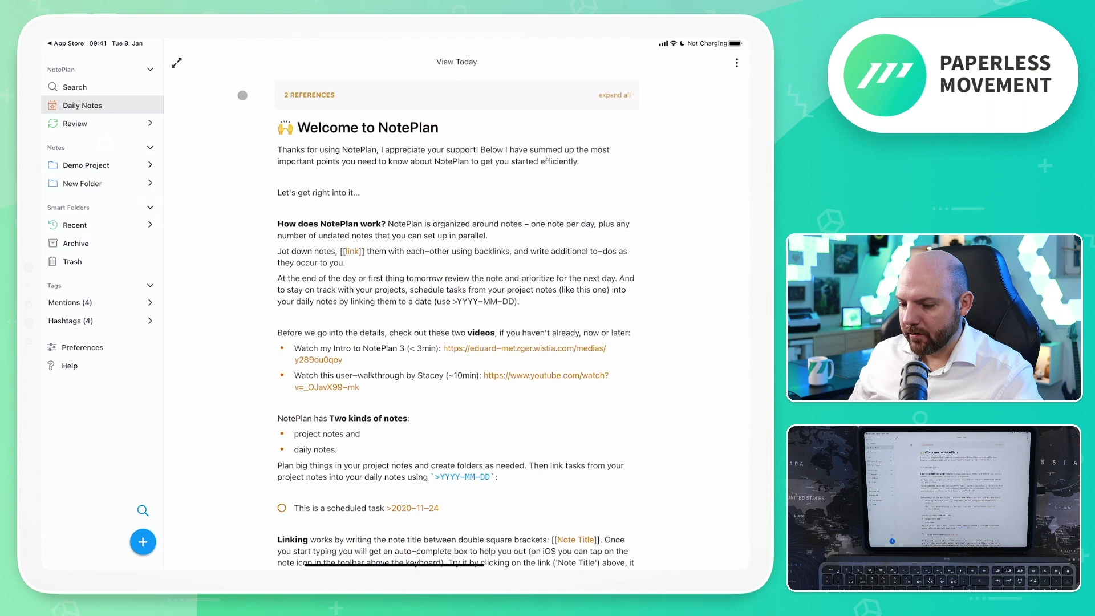
pyautogui.press('super')
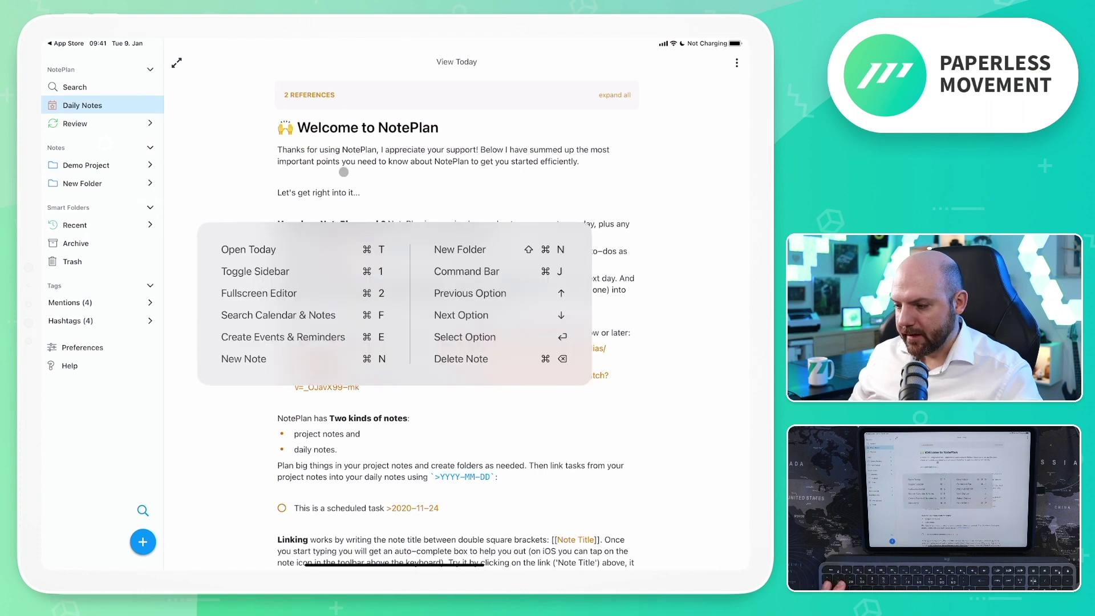
pyautogui.press('Down')
pyautogui.press('Down')
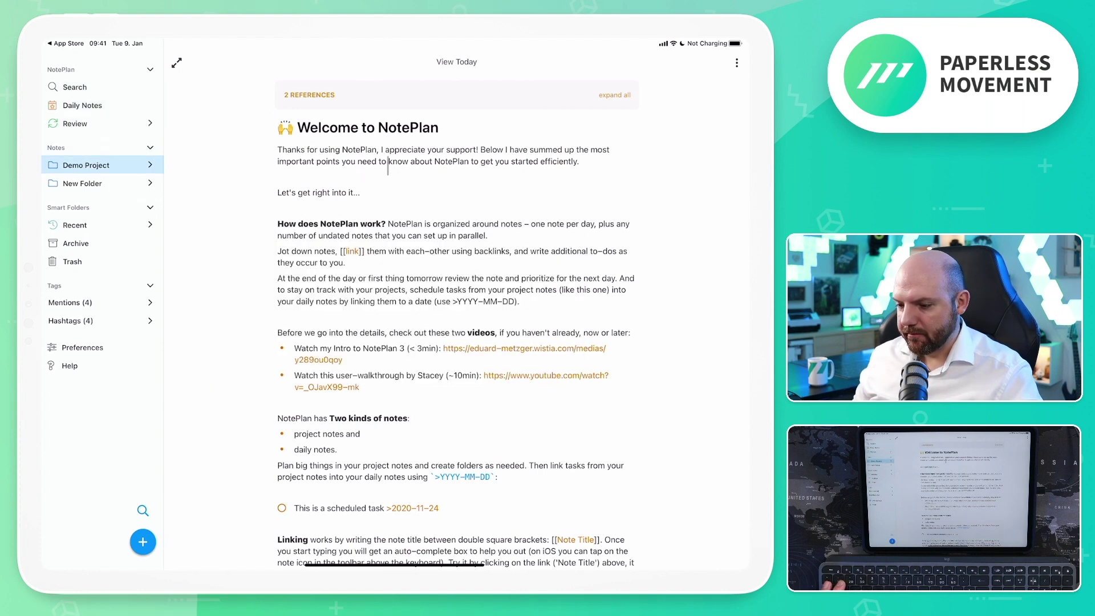
pyautogui.click(409, 201)
pyautogui.scroll(-15, 409, 228)
pyautogui.scroll(15, 423, 306)
pyautogui.scroll(-10, 456, 274)
pyautogui.scroll(10, 456, 274)
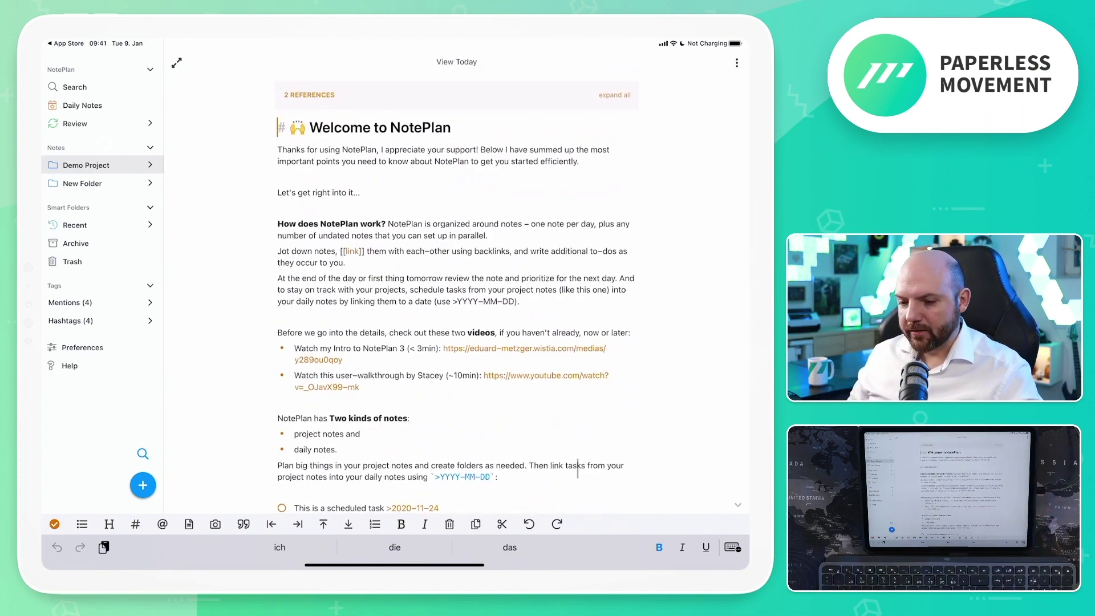
# Step: Search #favorite, open New Page then sub page from the results, and close search
pyautogui.click(151, 164)
pyautogui.press('super+bracketleft')
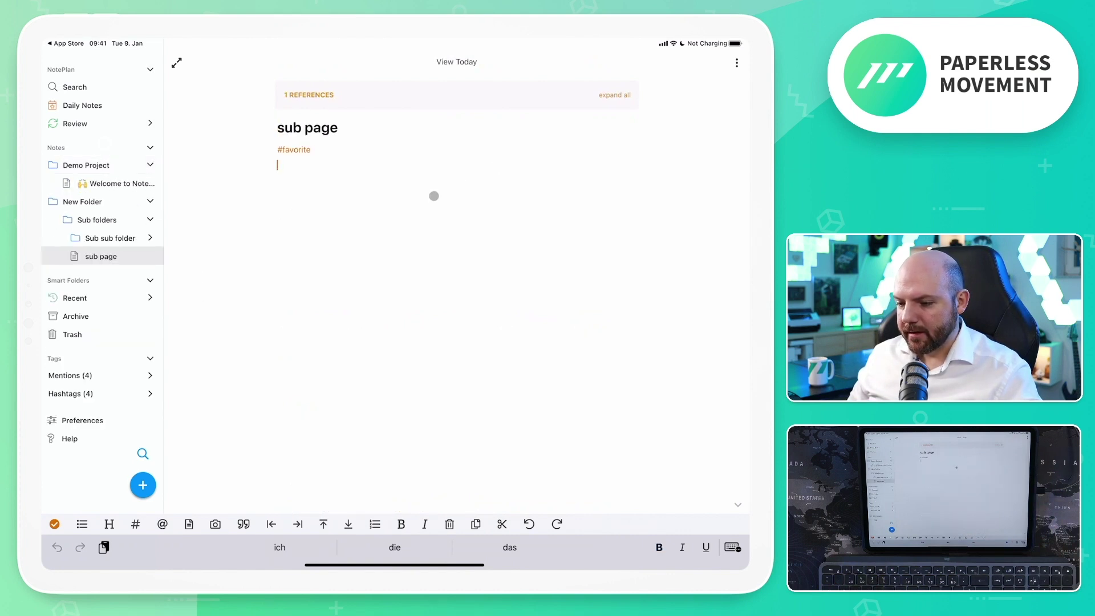
pyautogui.click(103, 398)
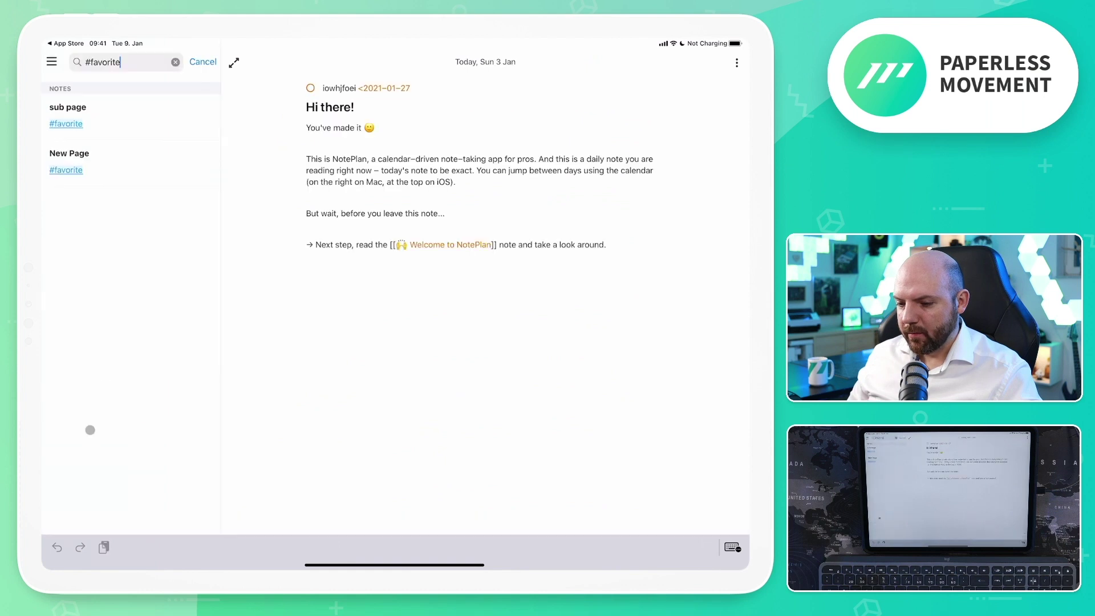
pyautogui.click(103, 159)
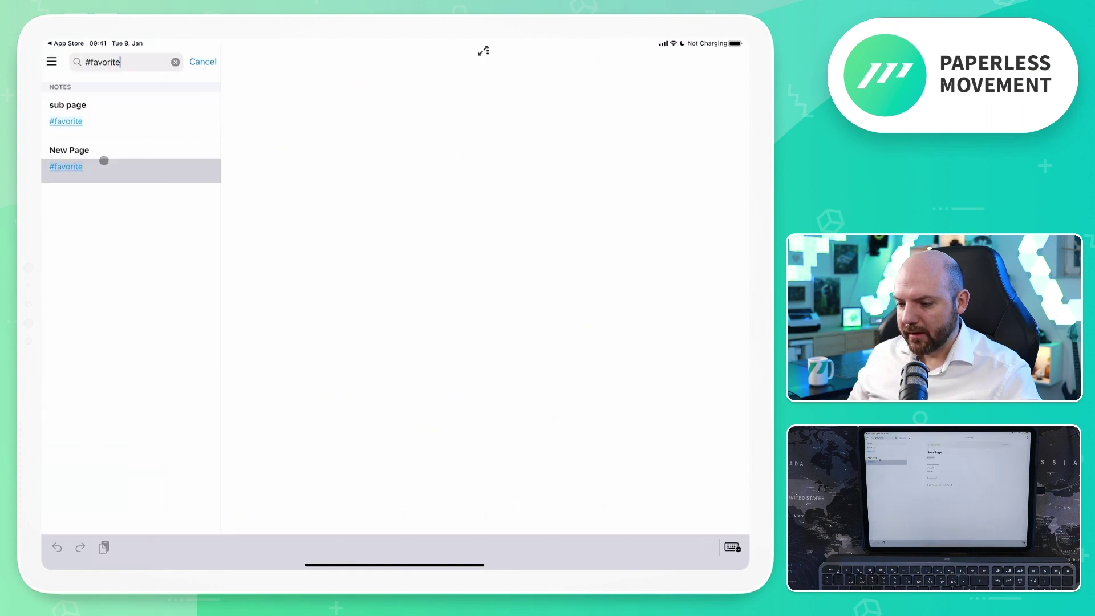
pyautogui.click(113, 122)
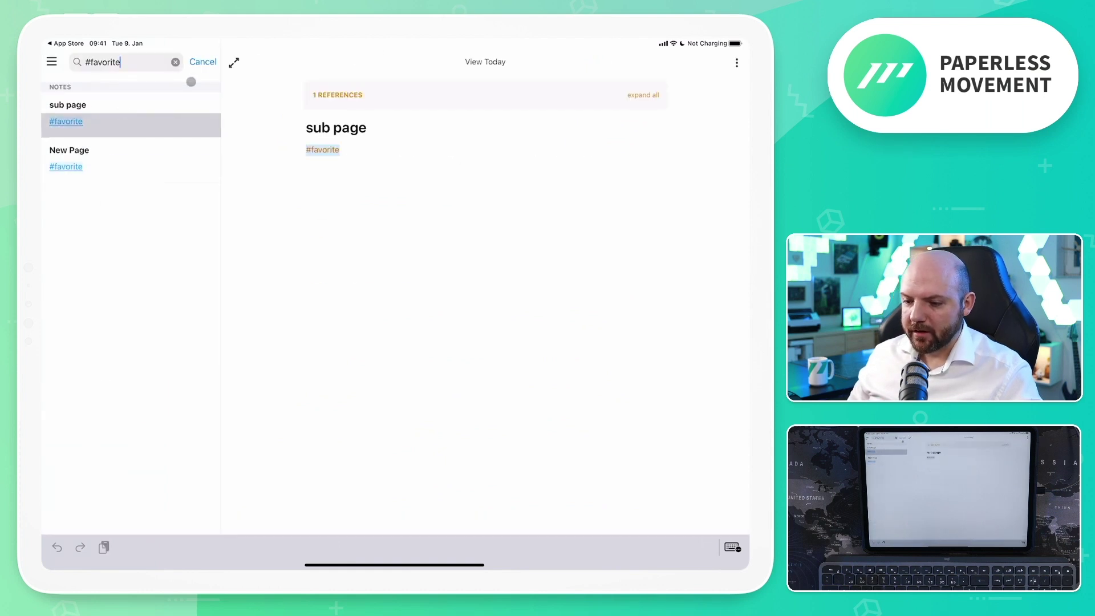
pyautogui.click(202, 62)
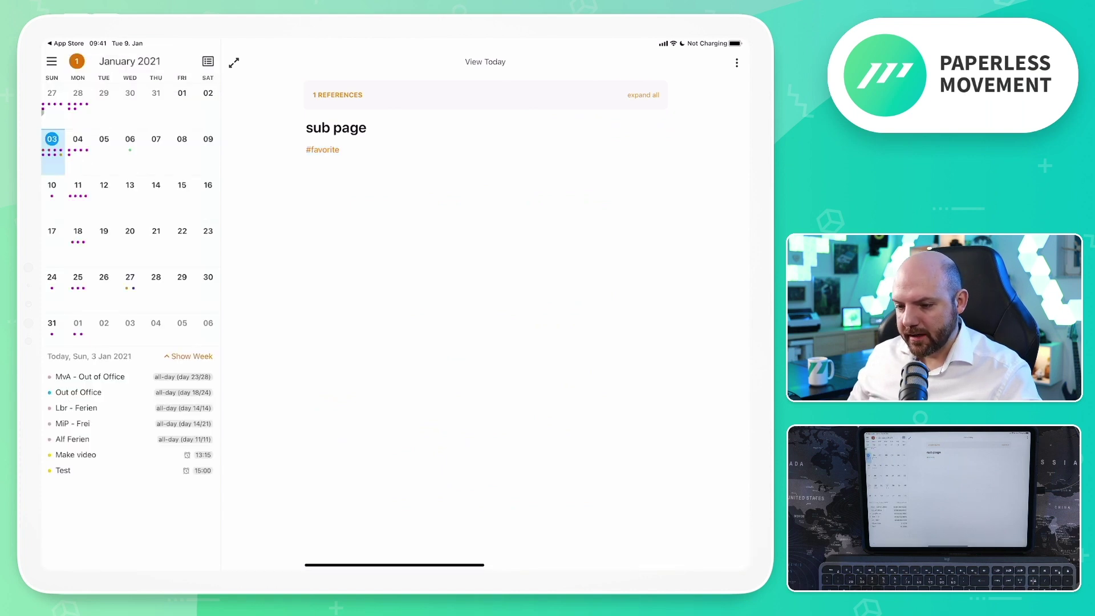
# Step: Check off the kiowefo task in the Wed 27 Jan note, then switch back to sub page
pyautogui.click(45, 110)
pyautogui.click(52, 138)
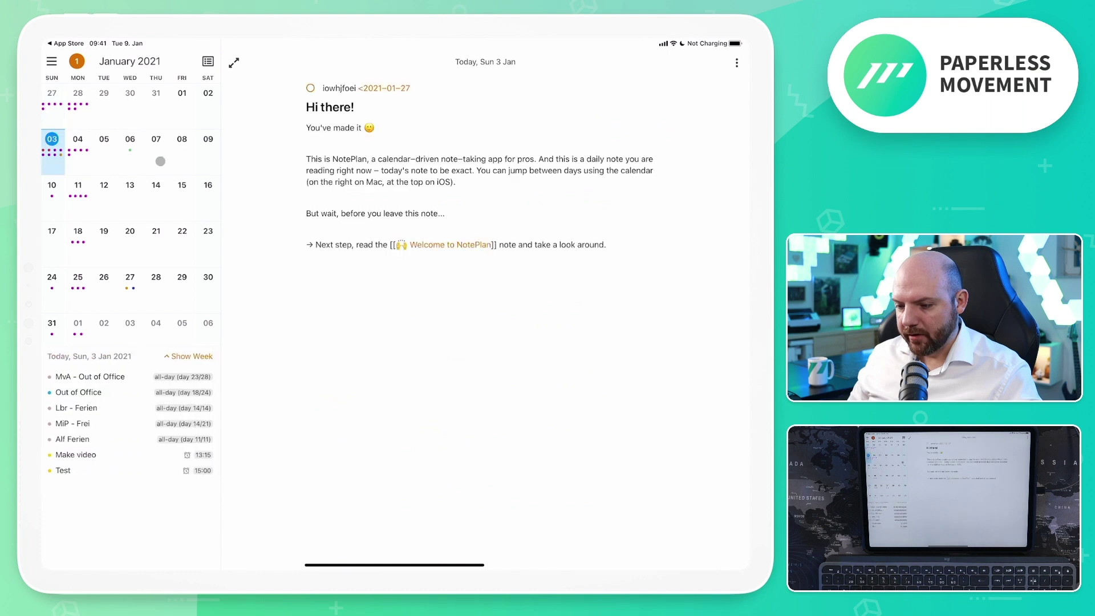
pyautogui.click(308, 260)
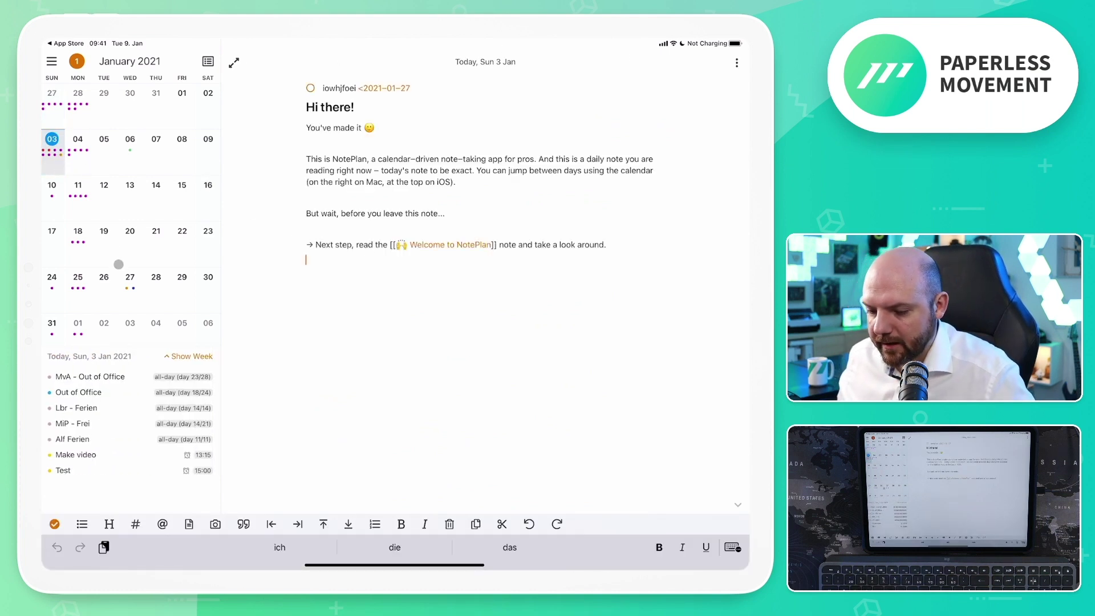
pyautogui.click(127, 286)
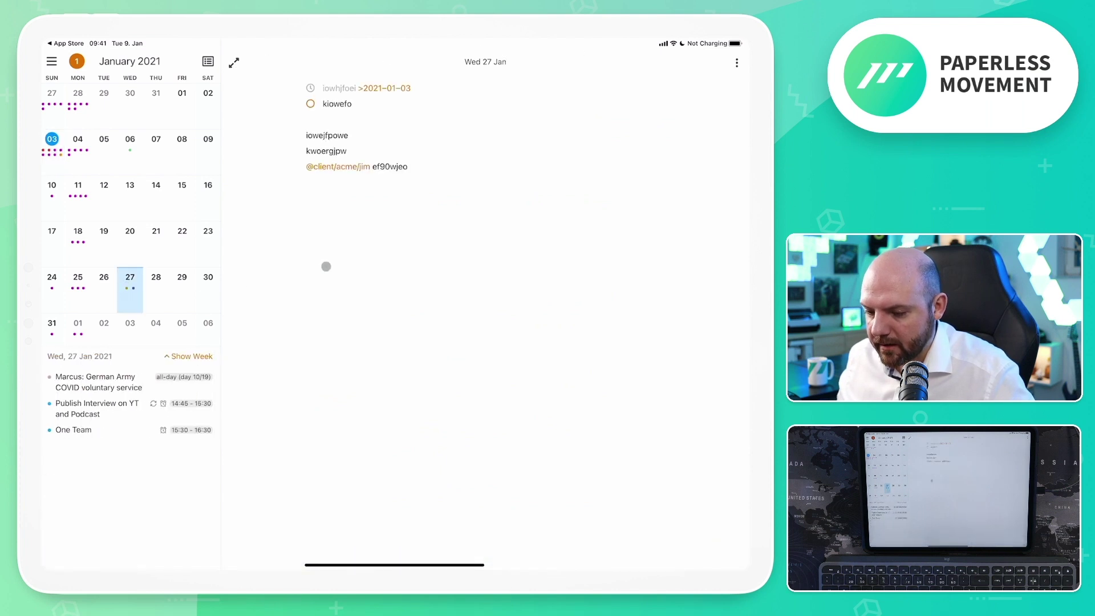
pyautogui.click(311, 103)
pyautogui.click(394, 225)
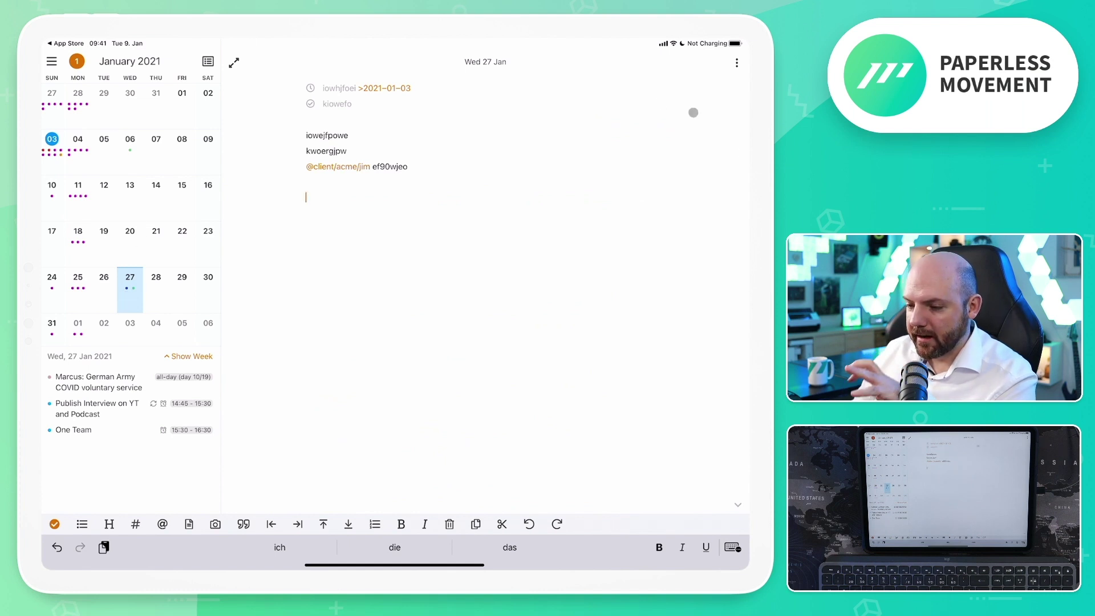
pyautogui.press('super+bracketleft')
pyautogui.press('super+alt+d')
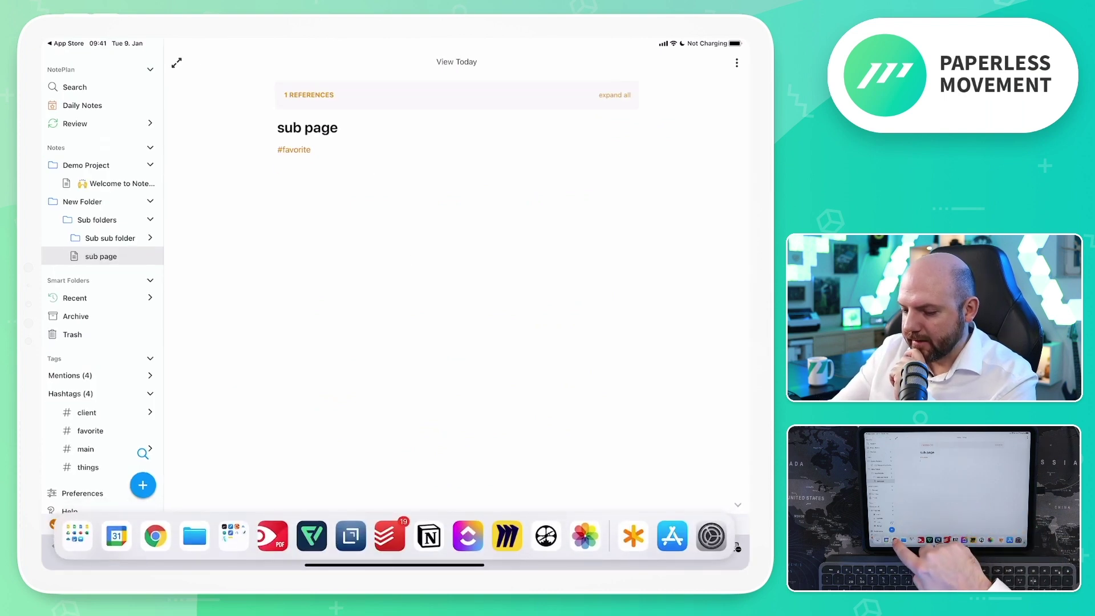
# Step: Open Wikipedia's Note-taking article in Split View and drag its handwritten-notes photo into sub page
pyautogui.moveTo(156, 536); pyautogui.dragTo(676, 354)
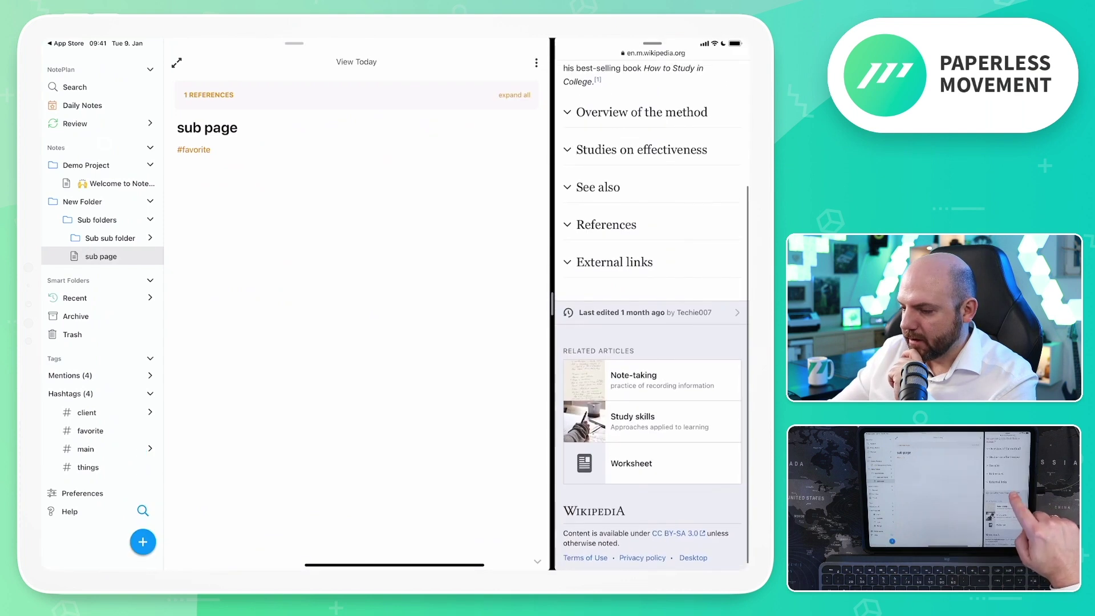
pyautogui.click(634, 380)
pyautogui.moveTo(652, 399); pyautogui.dragTo(349, 290)
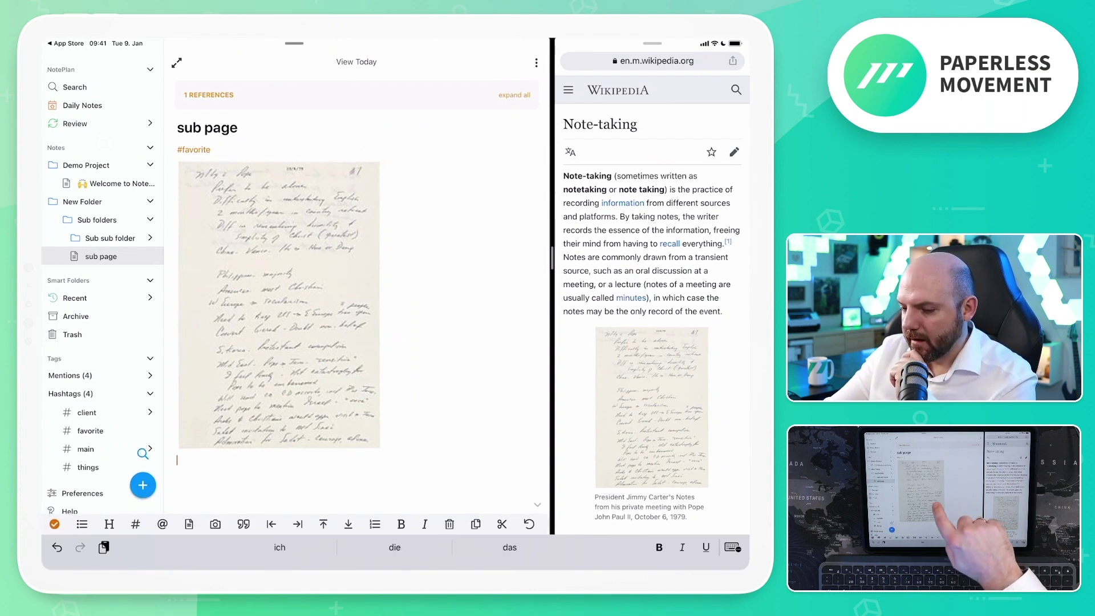
pyautogui.click(178, 291)
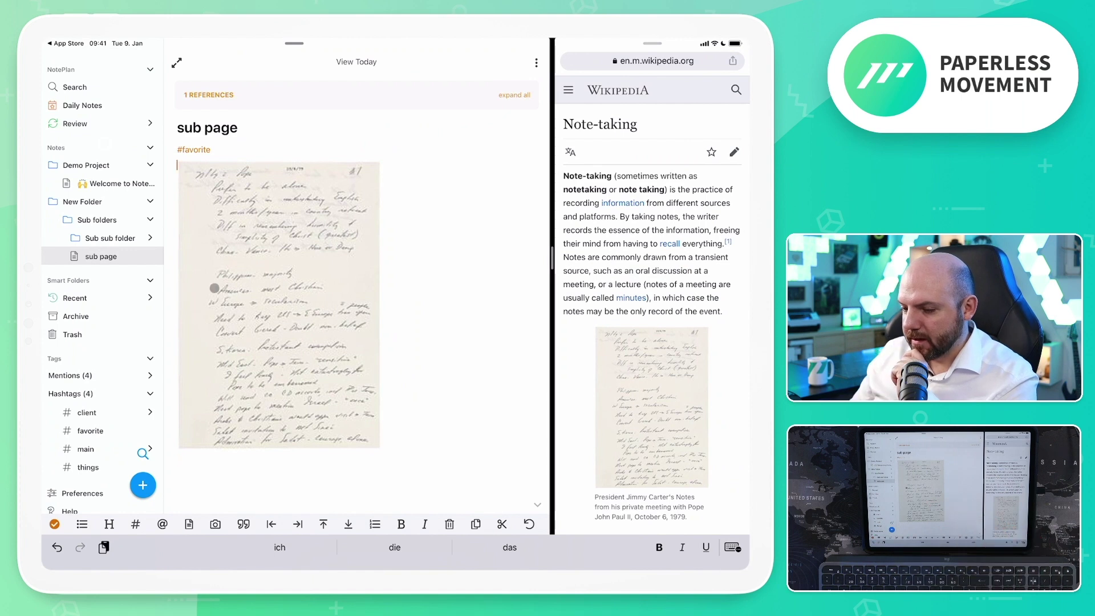
pyautogui.rightClick(264, 256)
pyautogui.click(283, 460)
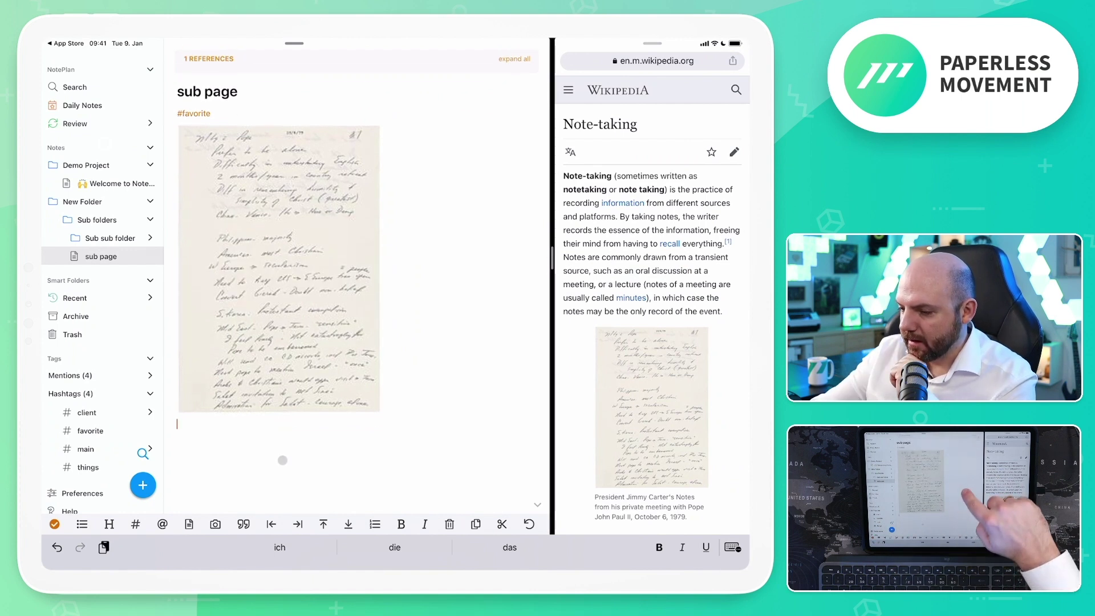
# Step: Drop the Note-taking article URL below the photo and start a new line
pyautogui.moveTo(656, 60); pyautogui.dragTo(319, 468)
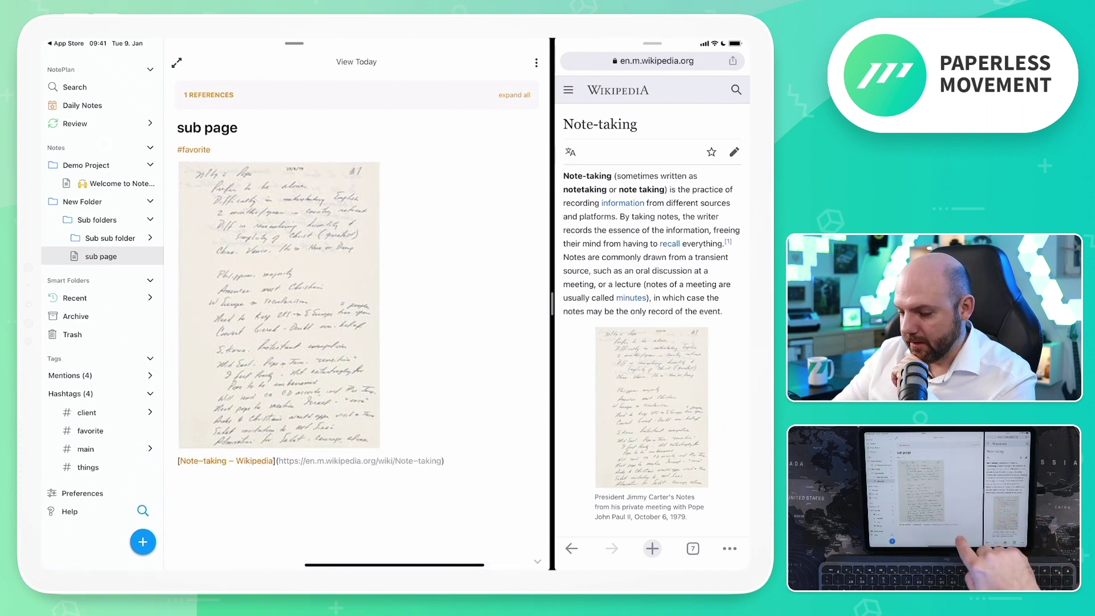
pyautogui.click(177, 476)
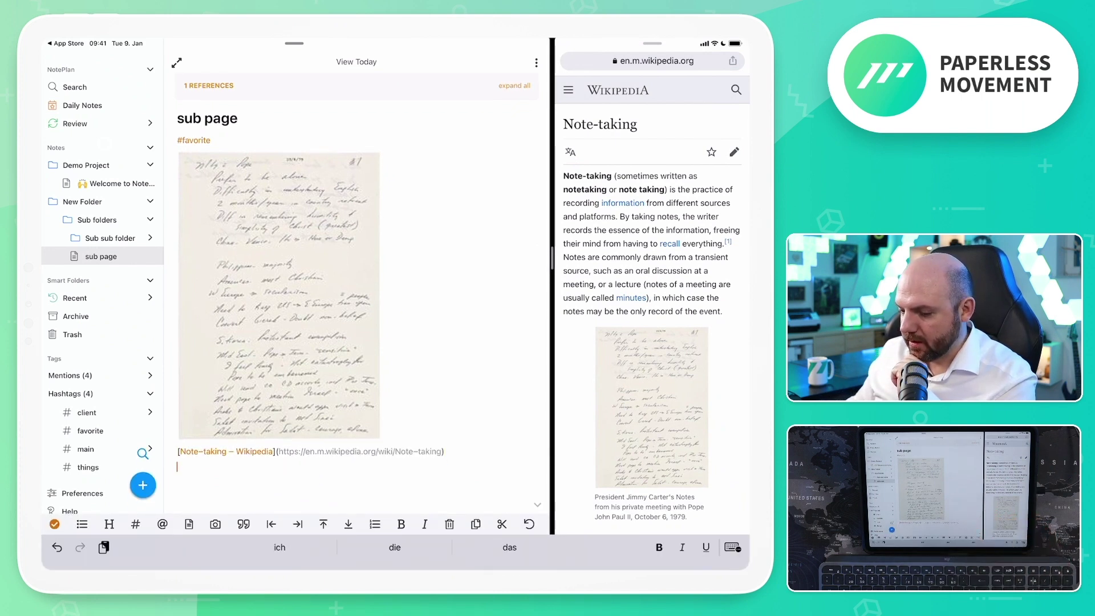
pyautogui.press('Return')
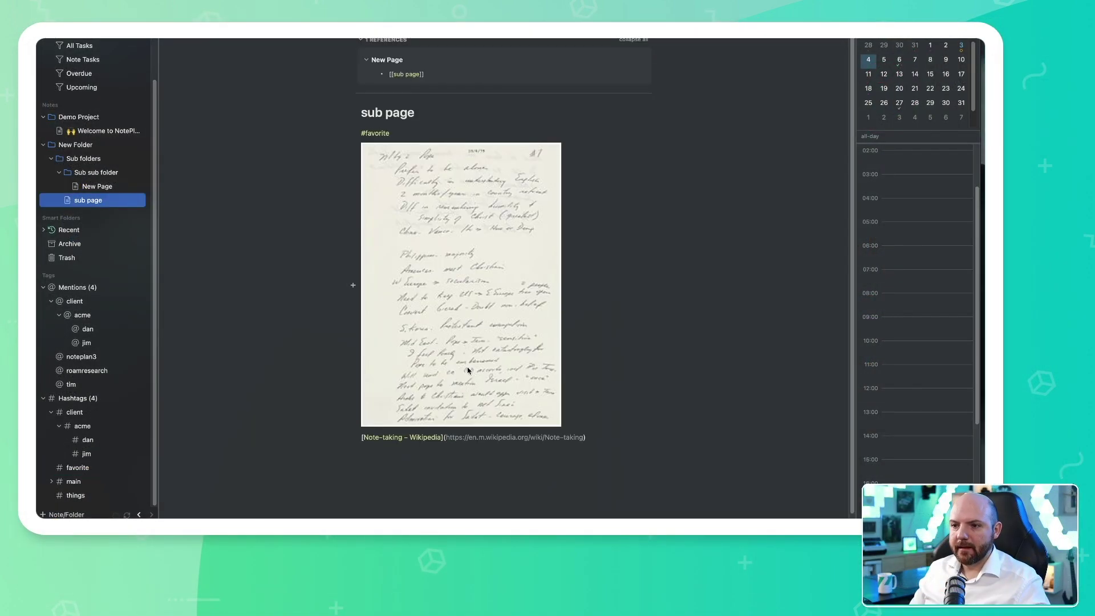
# Step: Open the Note-taking – Wikipedia link from the sub page in the browser
pyautogui.scroll(-1, 439, 388)
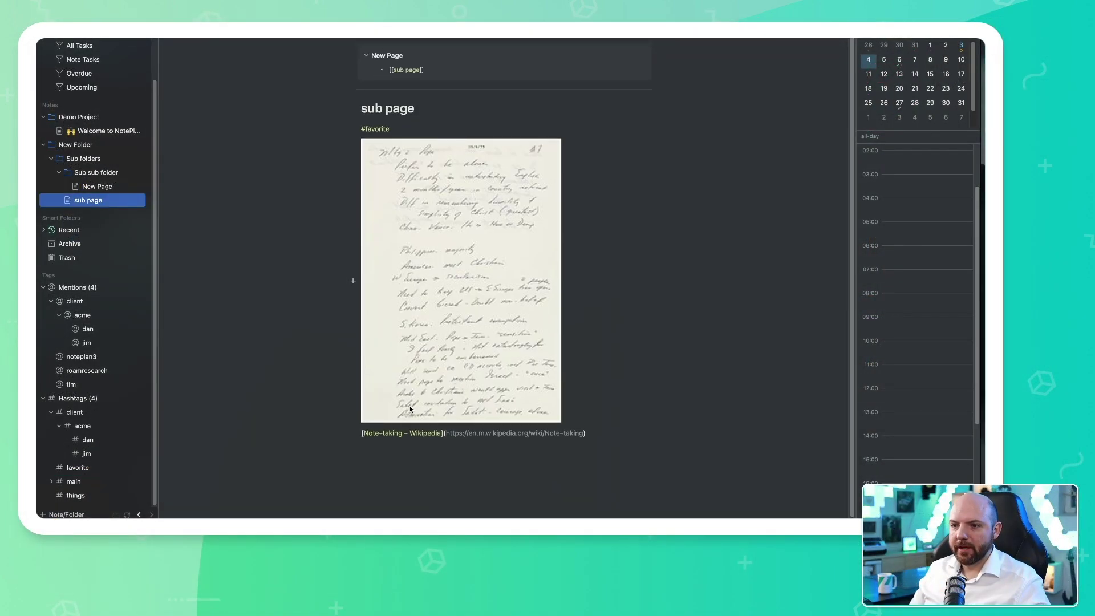
pyautogui.click(409, 447)
pyautogui.click(405, 434)
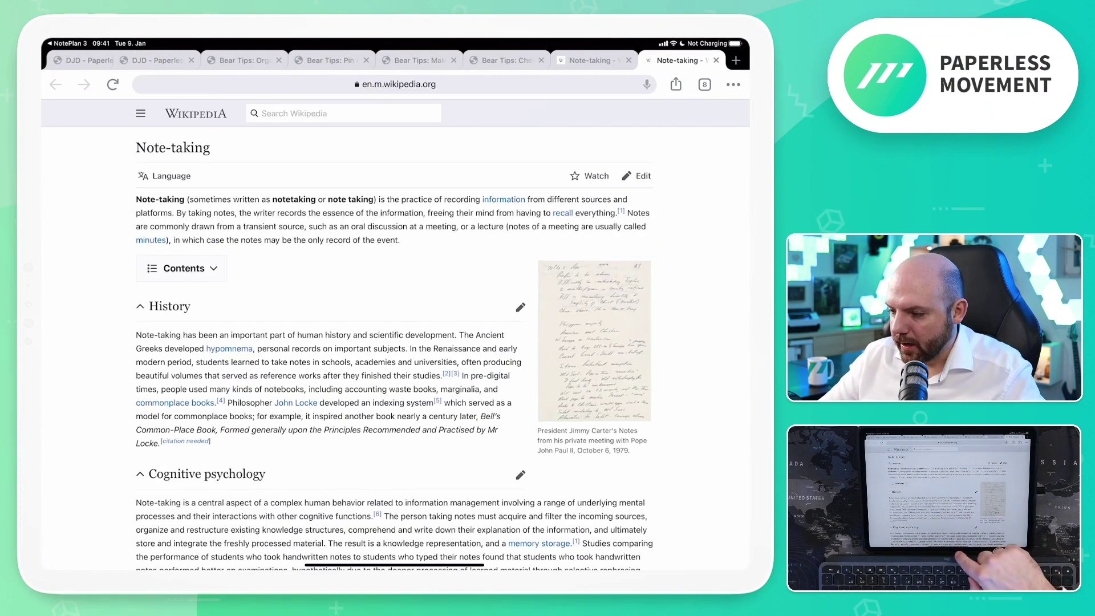
# Step: Switch back to NotePlan's sub page and finish editing below the Wikipedia link
pyautogui.moveTo(342, 565); pyautogui.dragTo(456, 565)
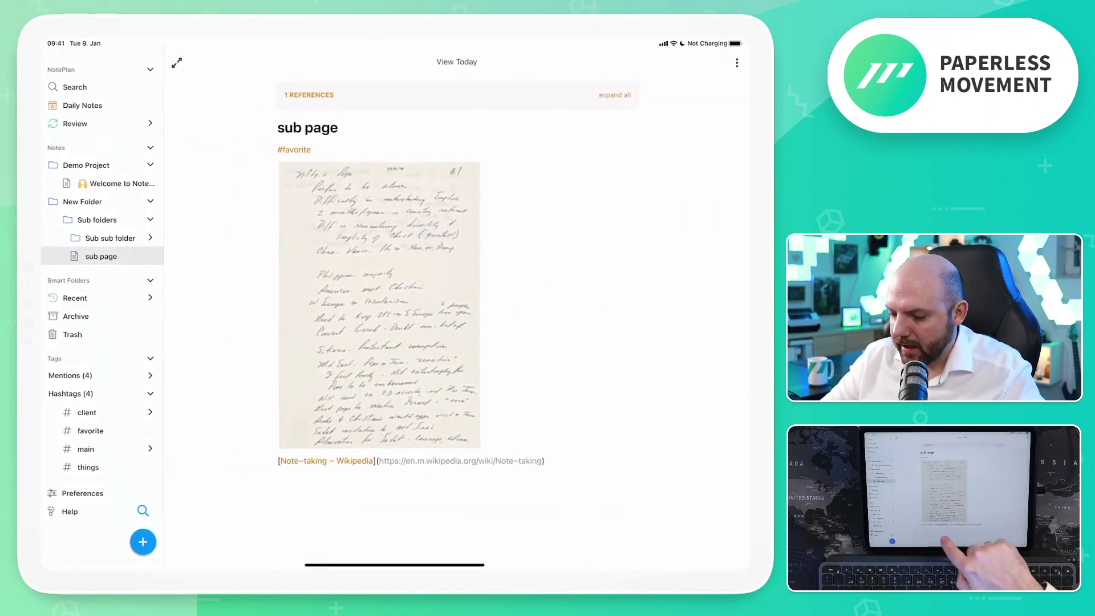
pyautogui.click(545, 461)
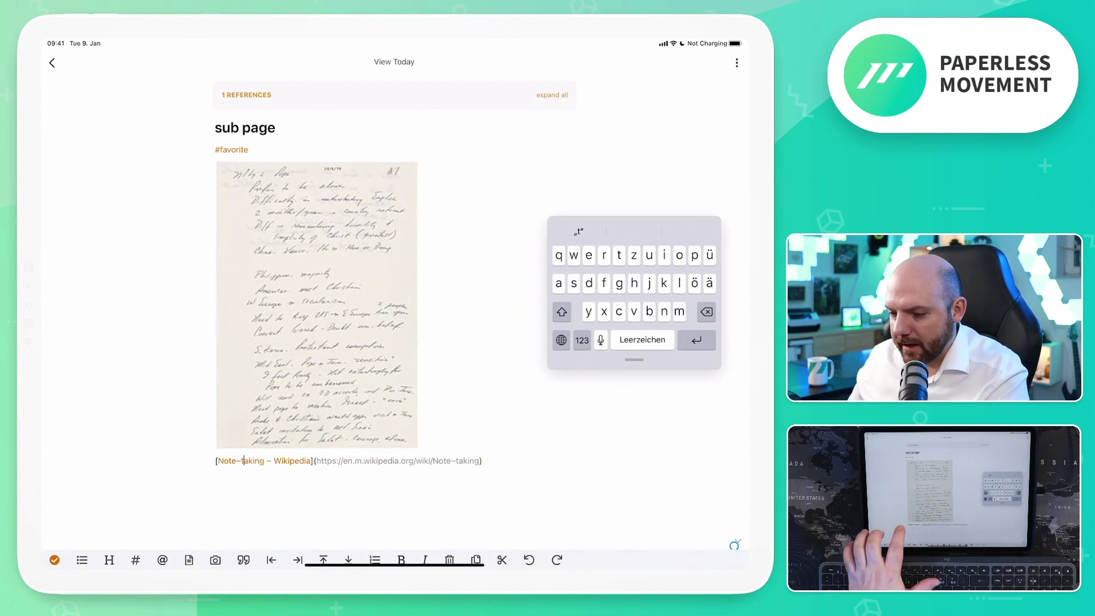
pyautogui.press('Return')
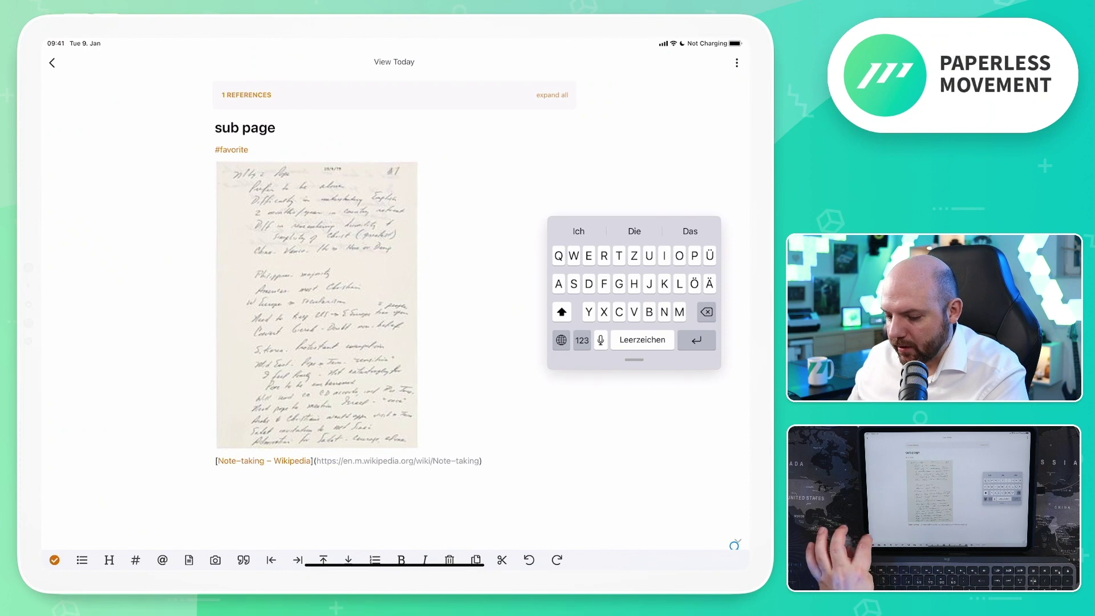
pyautogui.press('BackSpace')
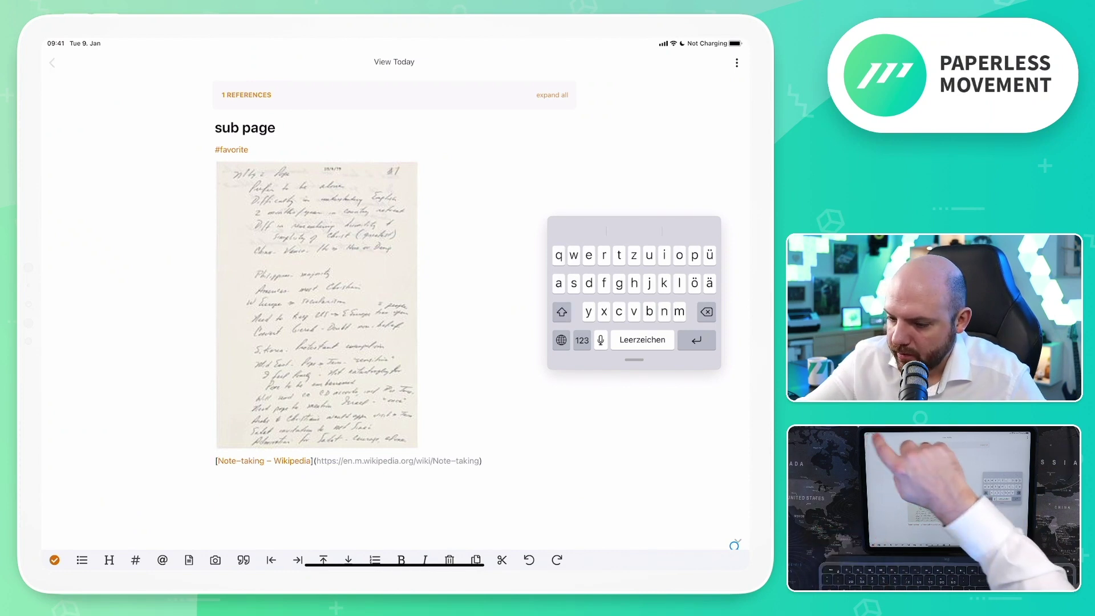
pyautogui.press('Escape')
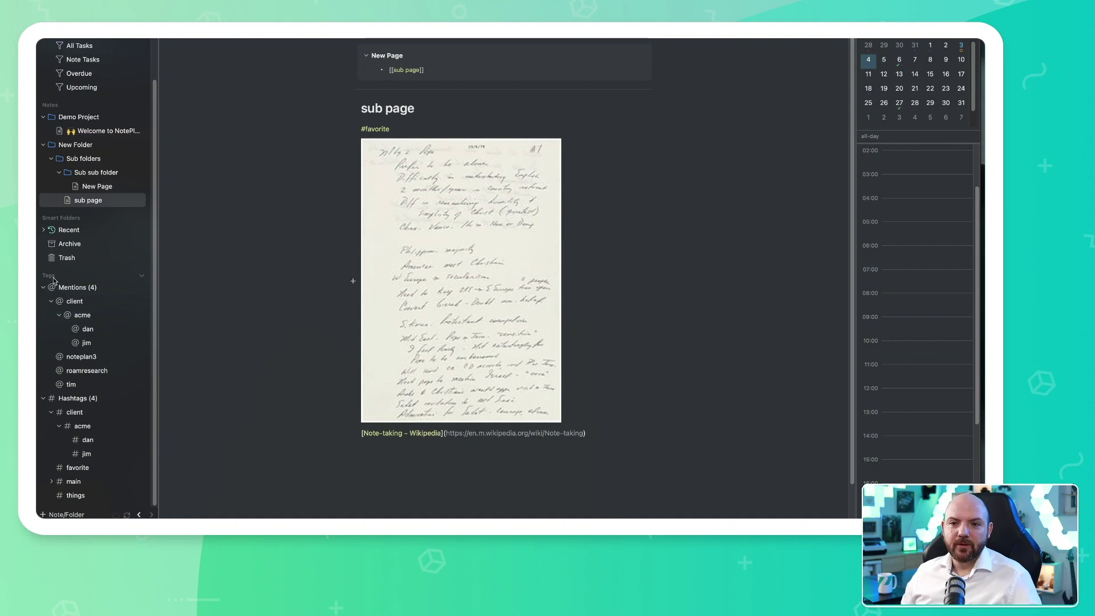
pyautogui.click(44, 289)
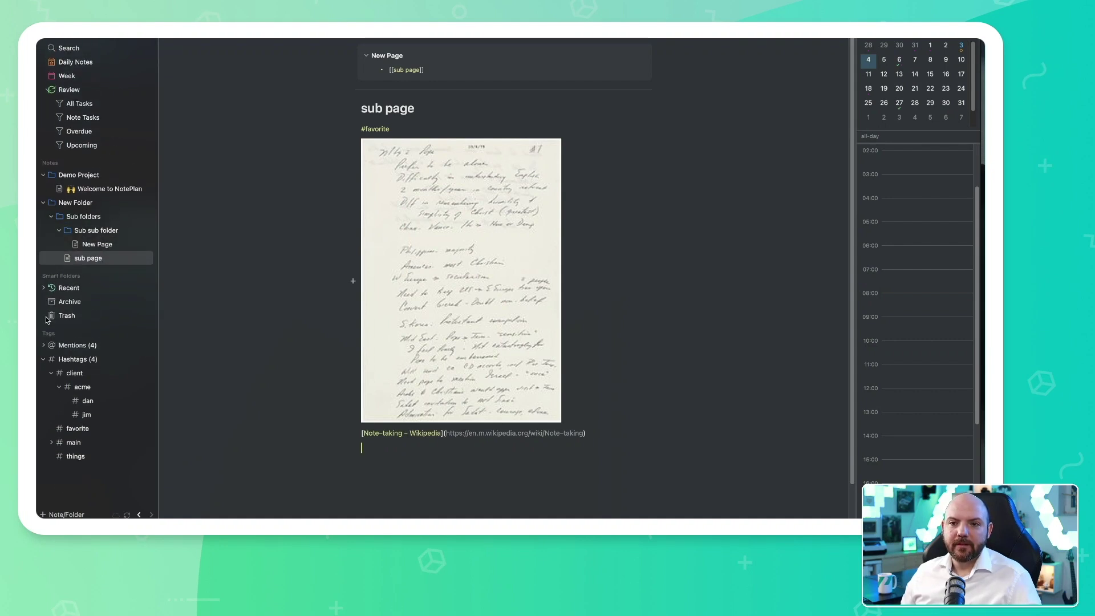
pyautogui.click(44, 359)
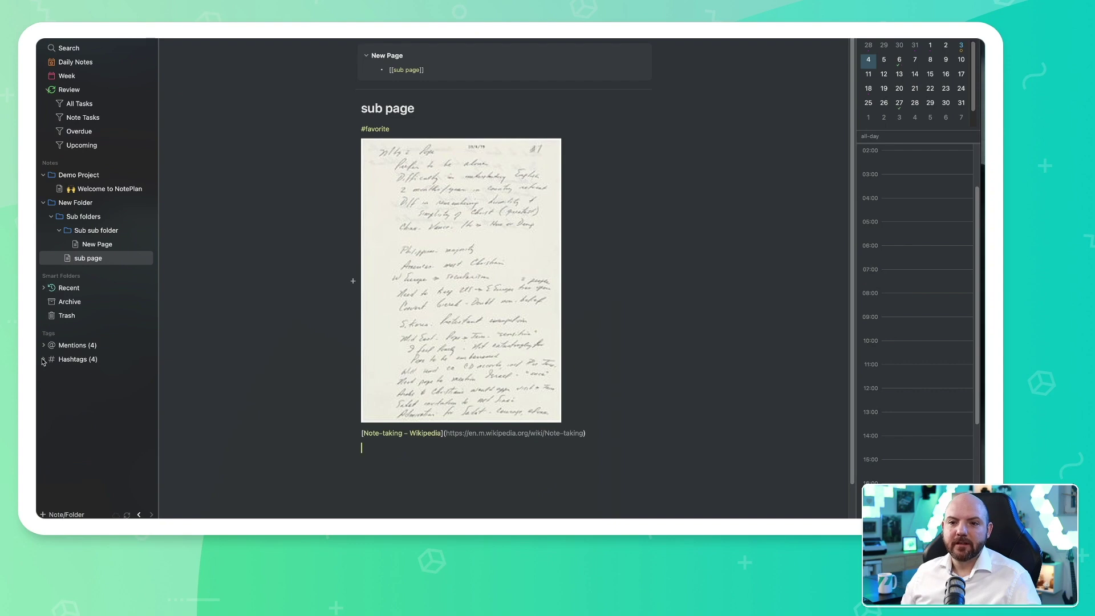